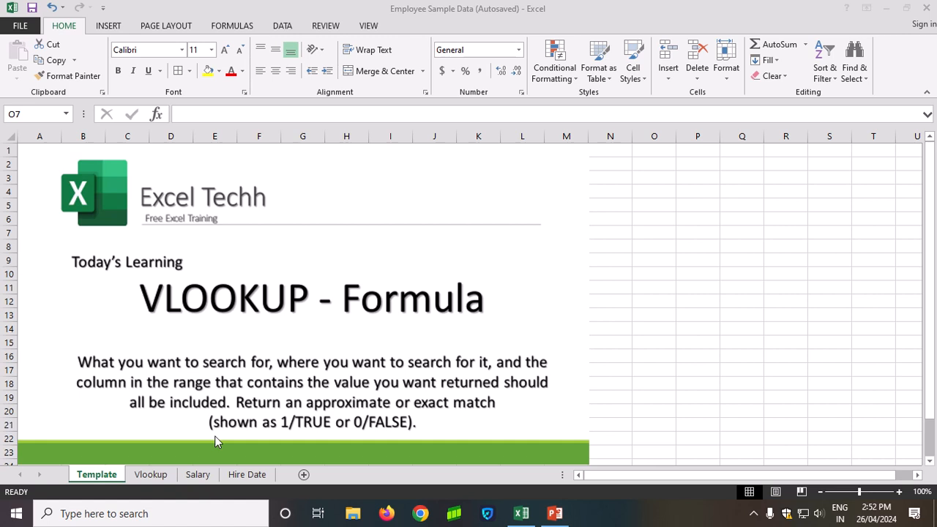
On the Vlookup sheet, examine the employee data in A1:L8 and the headers of the lookup table in row 14.
left_click(156, 476)
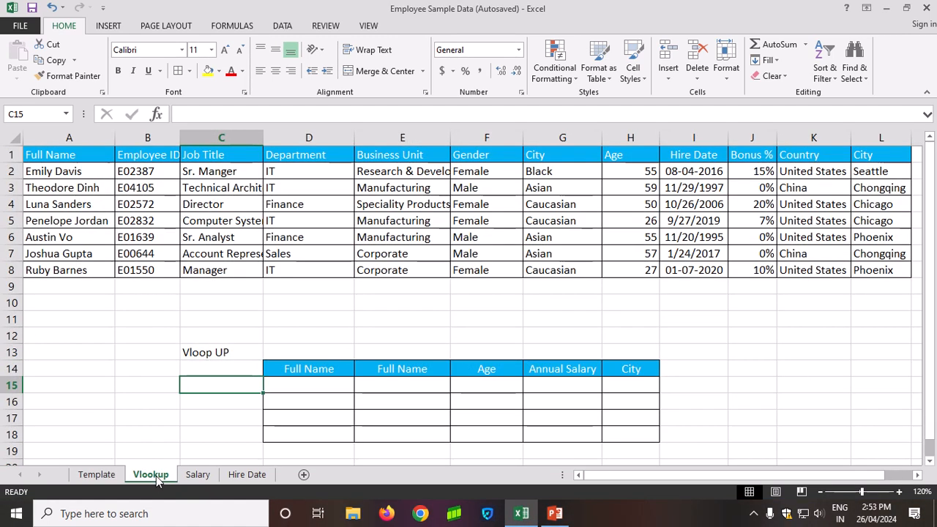
left_click_drag(65, 156, 877, 274)
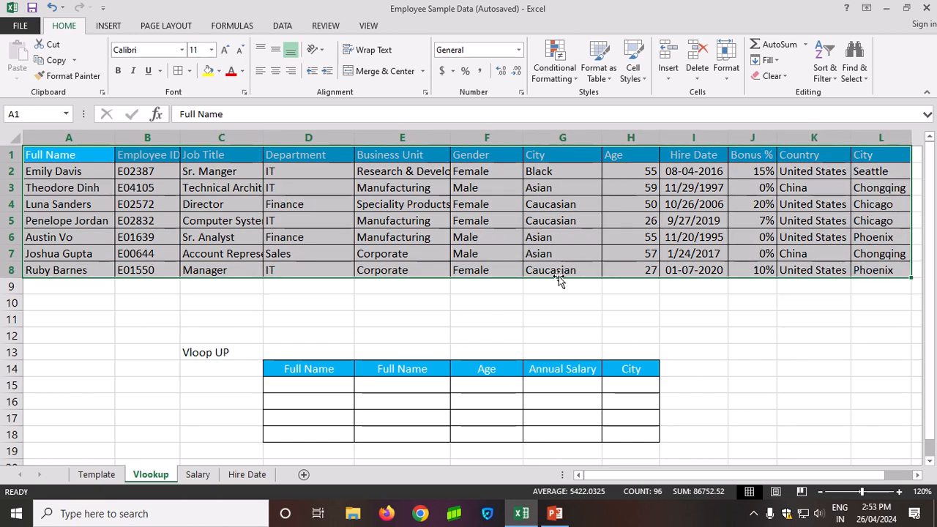
left_click(87, 172)
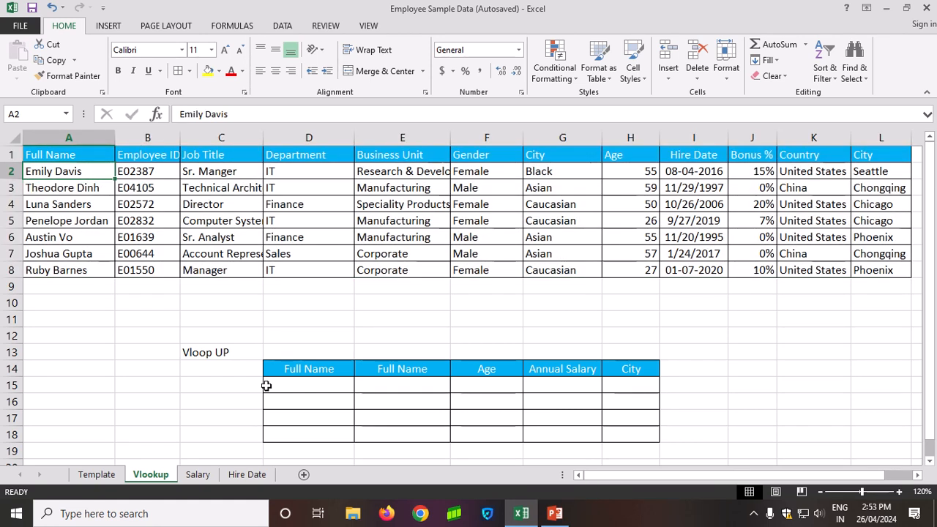
left_click(405, 372)
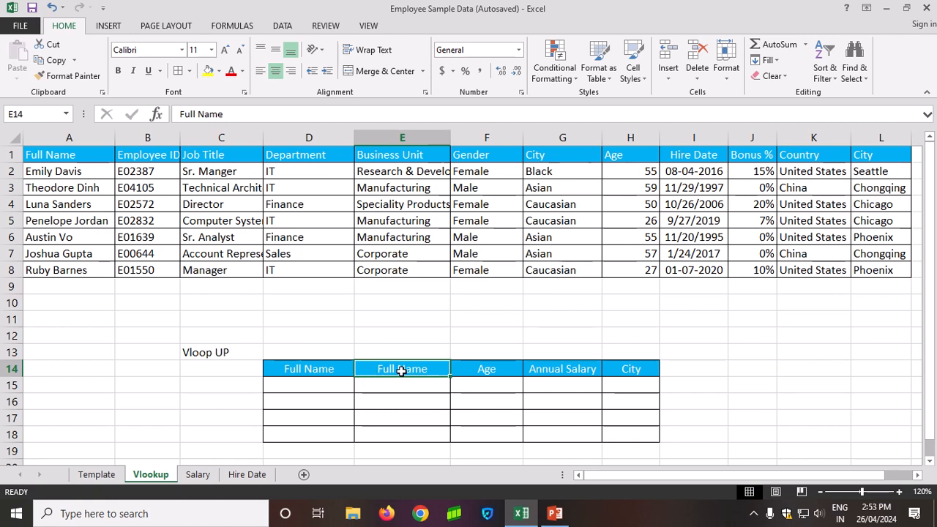
left_click(486, 370)
left_click(554, 374)
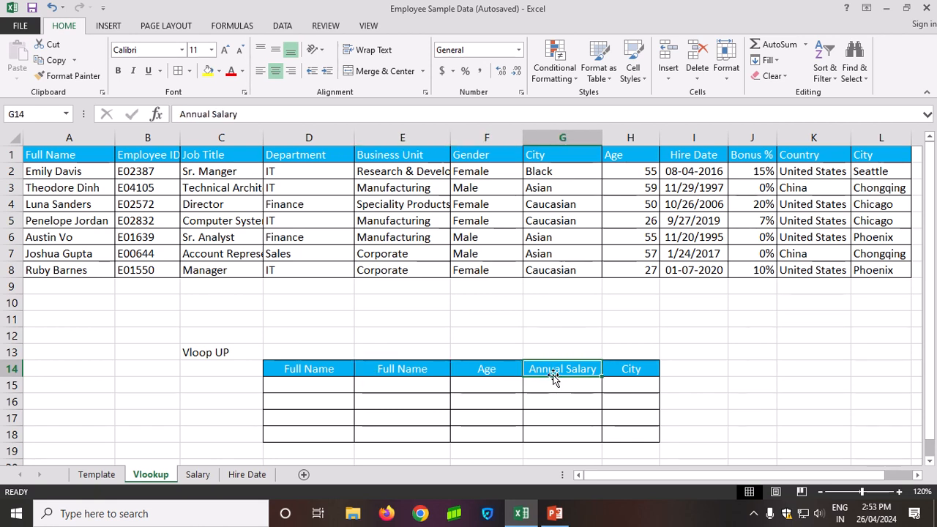
left_click(612, 372)
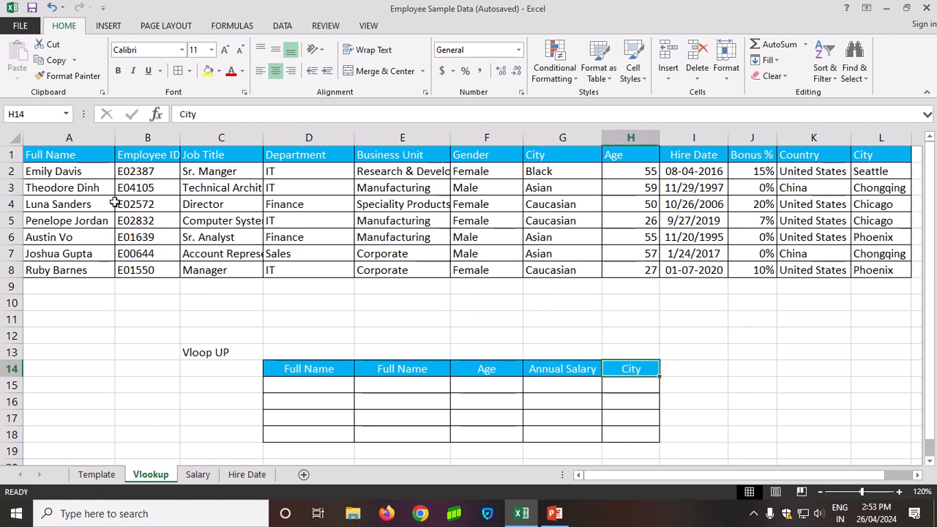
left_click_drag(74, 151, 908, 275)
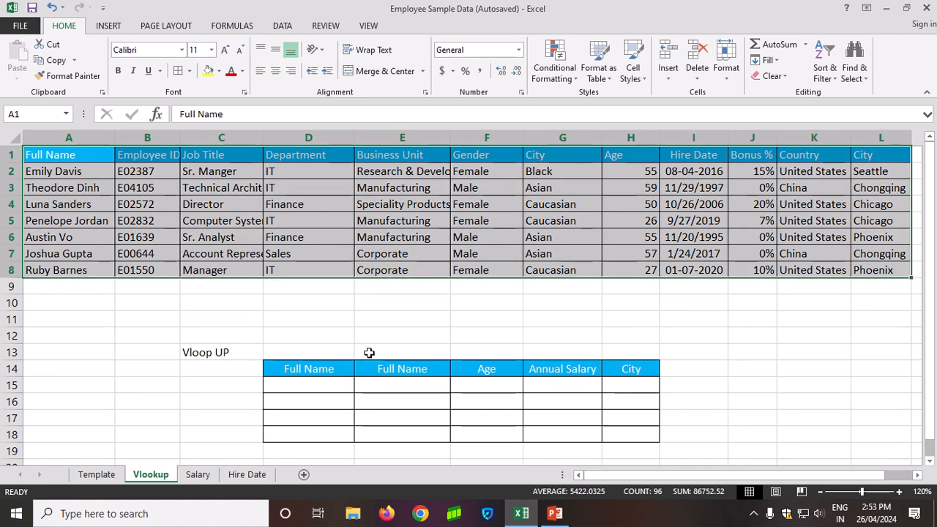
left_click(312, 337)
key("ctrl+f")
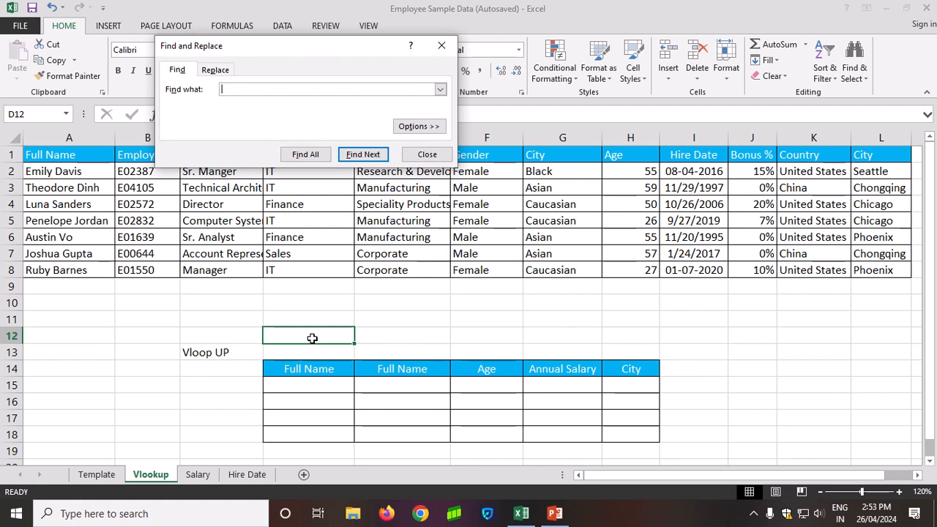
left_click(442, 46)
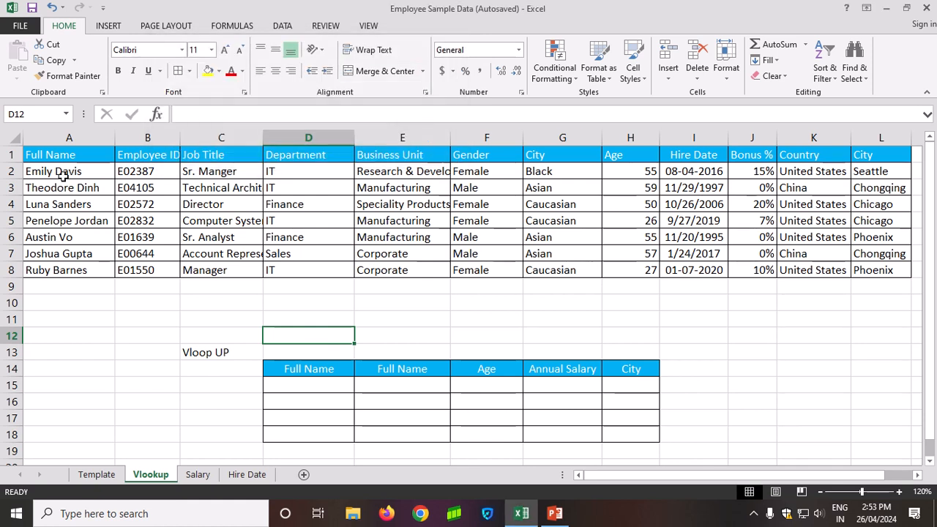
Search the sheet for the employee name copied from A2 using Find.
left_click(68, 171)
key("ctrl+c")
left_click(138, 323)
key("ctrl+f")
key("ctrl+v")
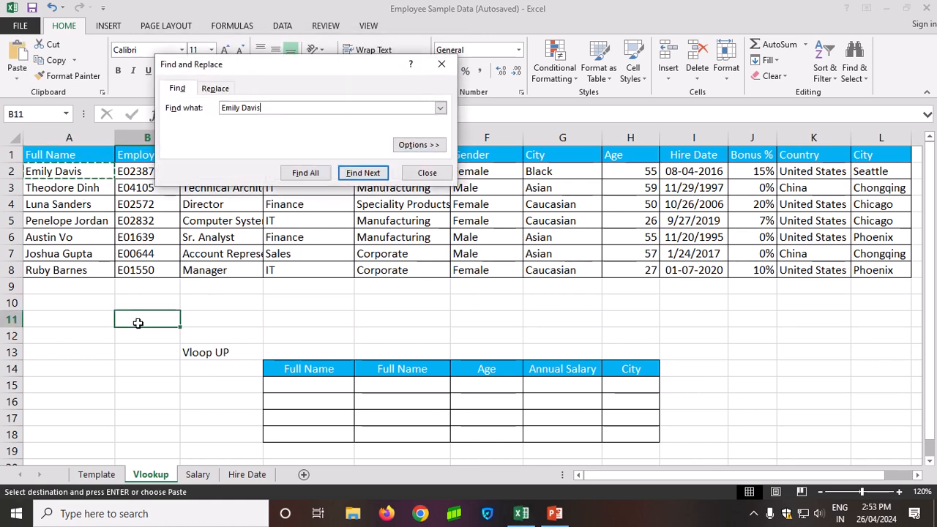
key("Return")
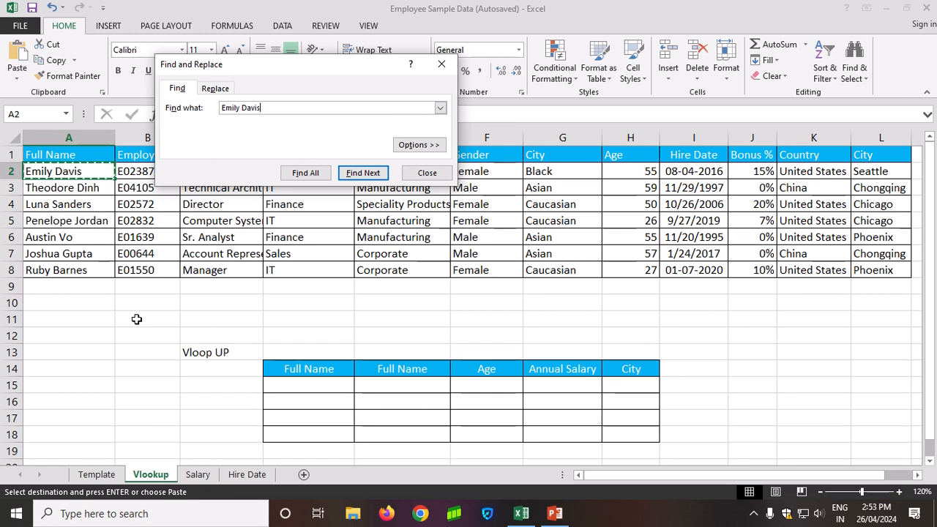
left_click_drag(64, 176, 71, 271)
left_click(79, 173)
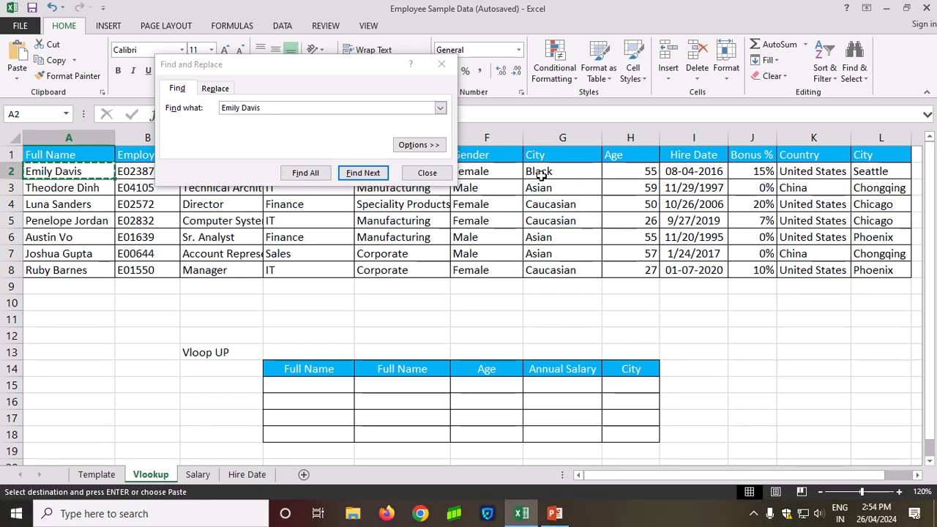
left_click(442, 64)
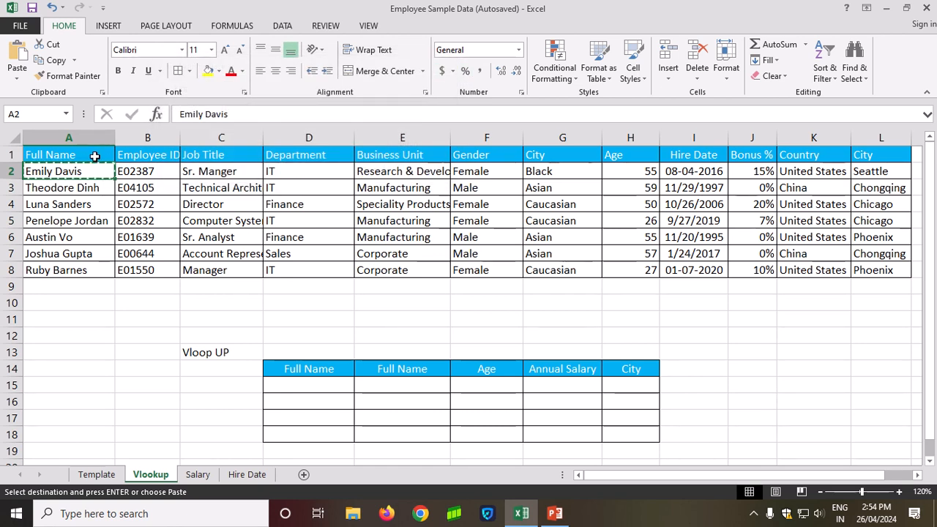
Replace the duplicate Full Name header in E14 with a copy of the Employee ID header from B1.
left_click(159, 157)
key("ctrl+c")
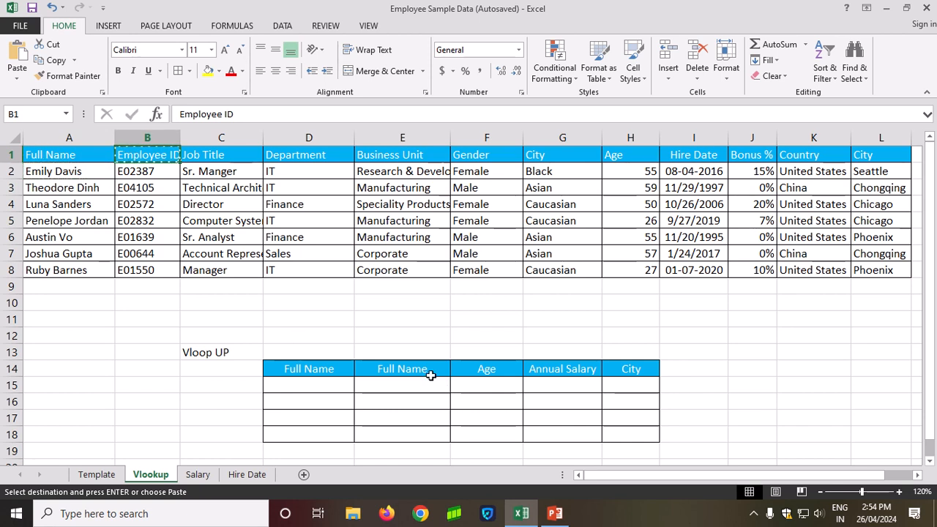
left_click(421, 372)
key("ctrl+v")
key("Down")
key("Down")
Copy the employee's full name from A2 into D15 under the lookup table's Full Name header.
left_click(302, 387)
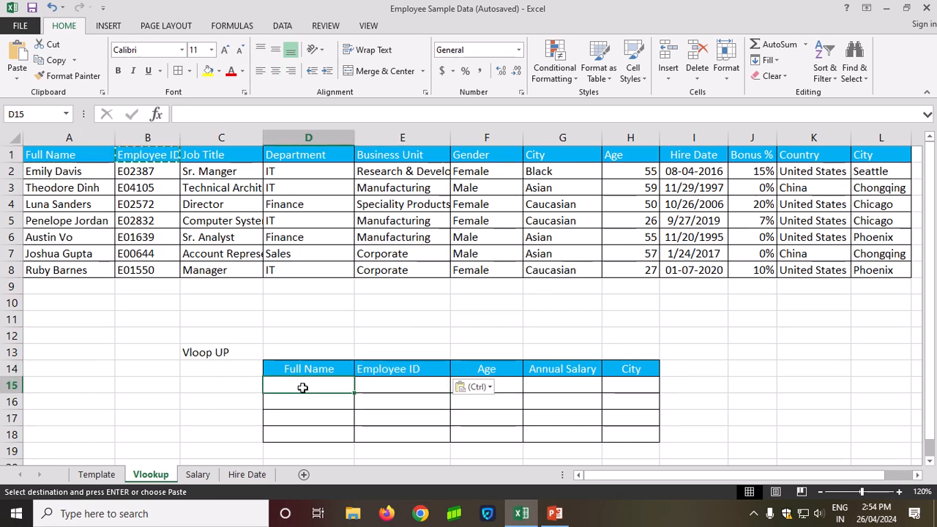
left_click(73, 171)
key("ctrl+c")
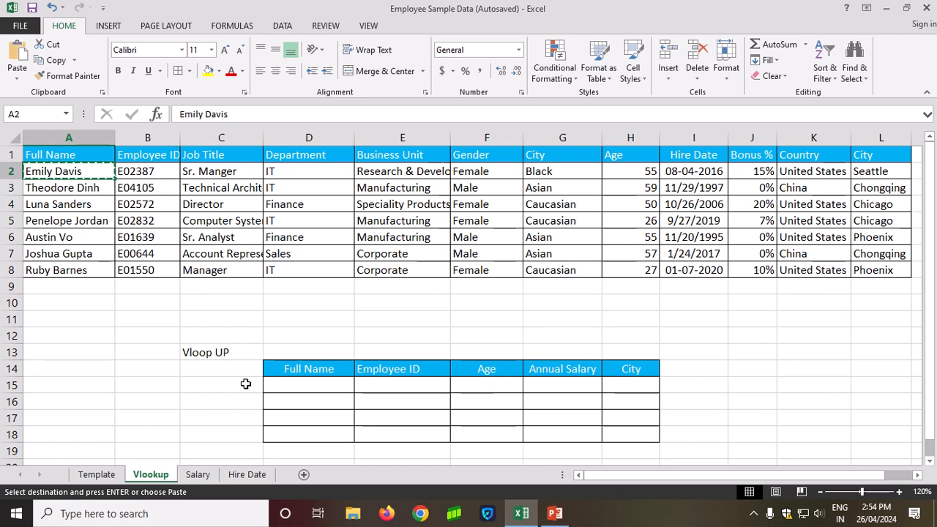
left_click(302, 385)
key("ctrl+v")
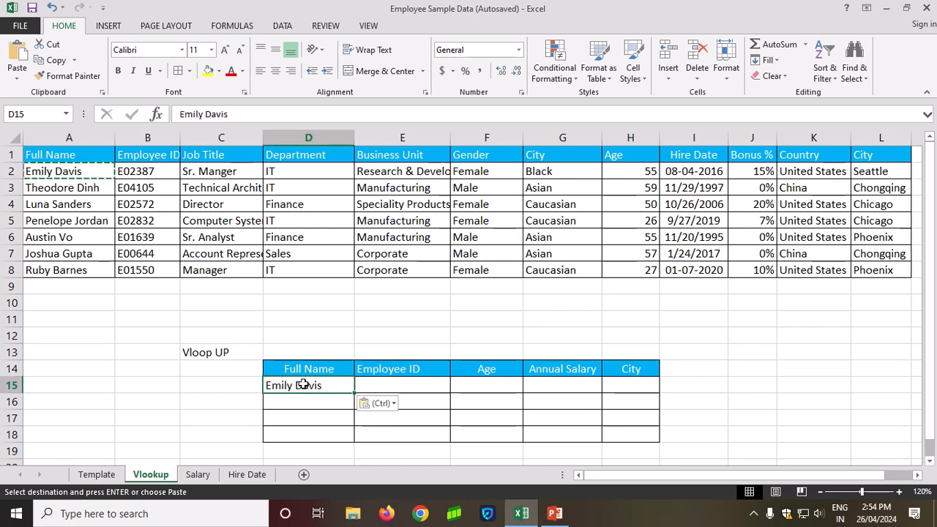
left_click(391, 368)
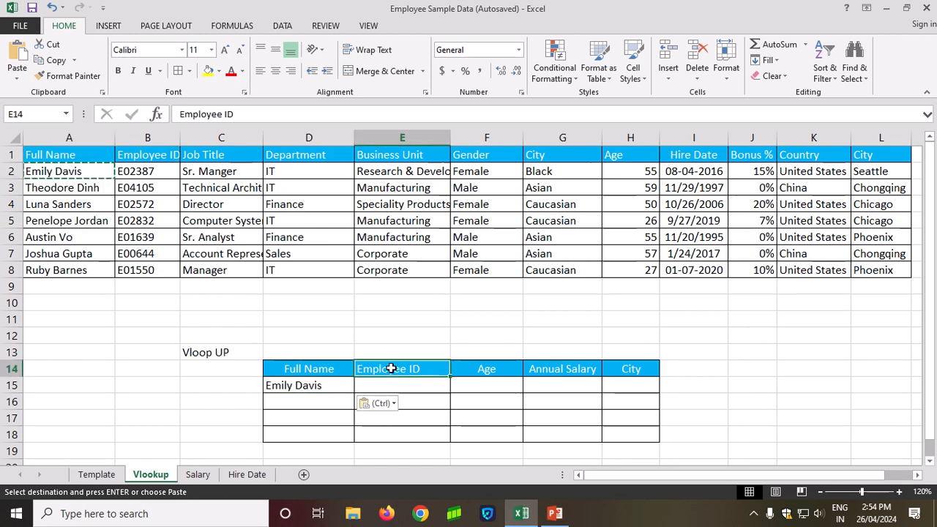
left_click(485, 369)
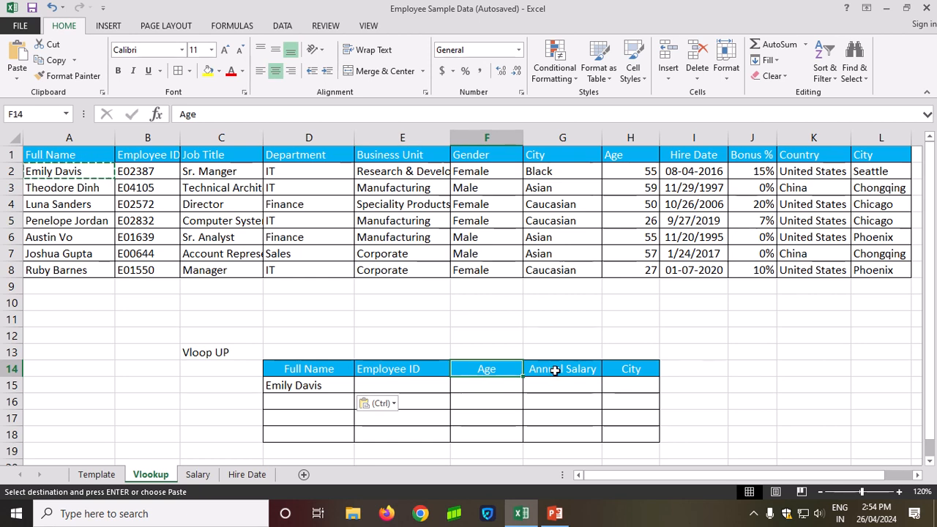
left_click(555, 370)
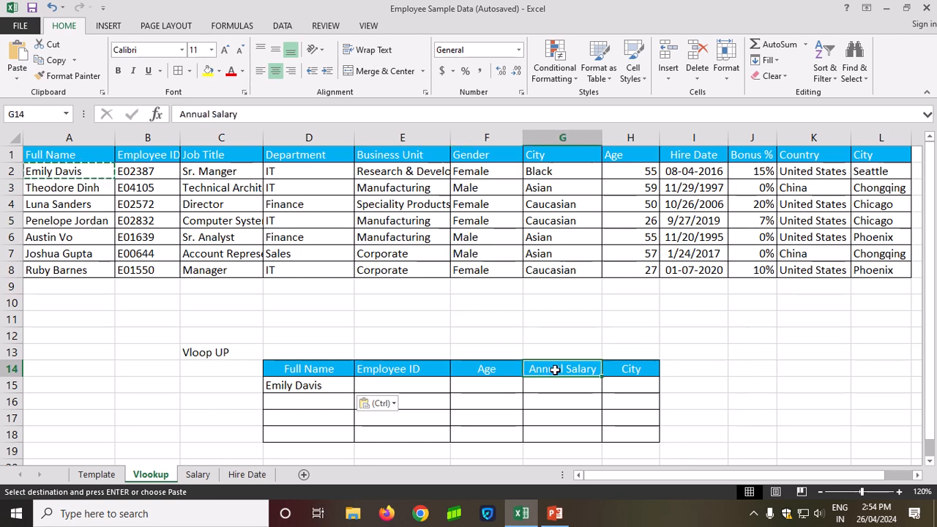
left_click(627, 370)
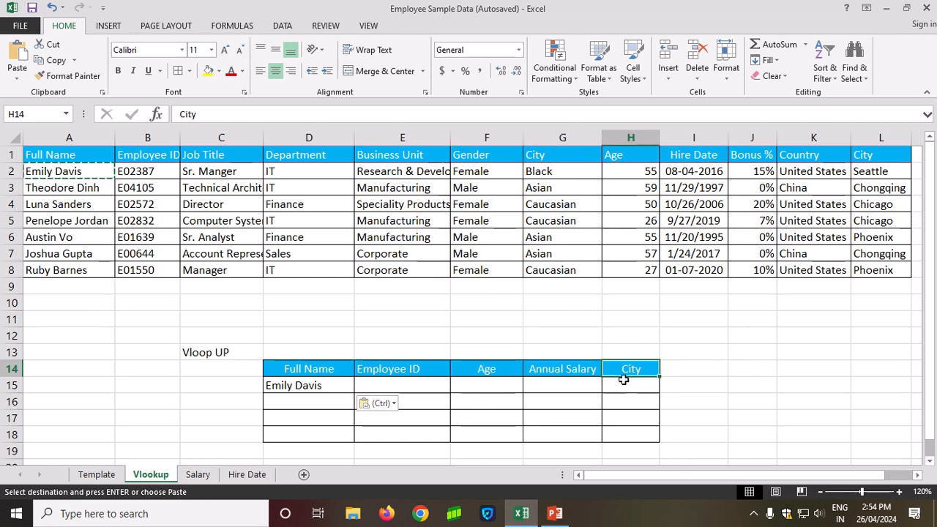
left_click(398, 384)
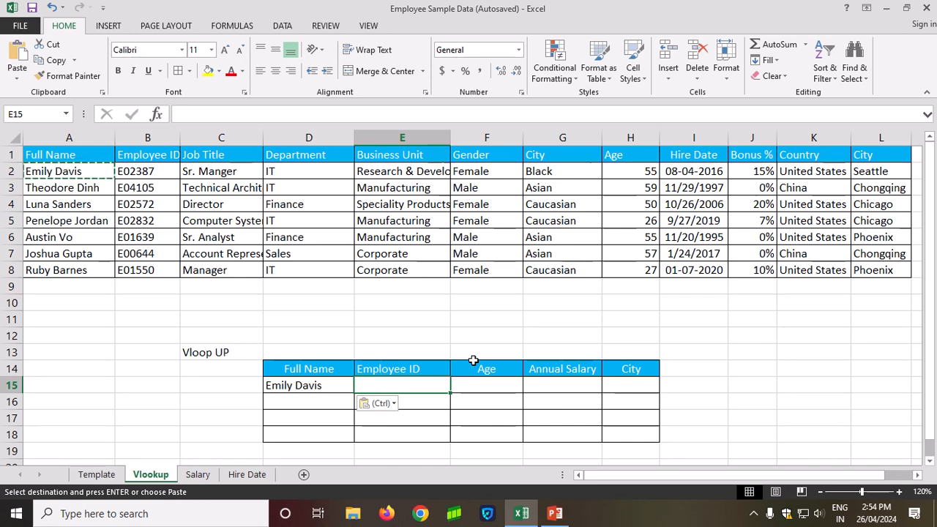
Enter the label "Type 1" in cell B15 beside the first row of the lookup table.
left_click(153, 385)
type("ty")
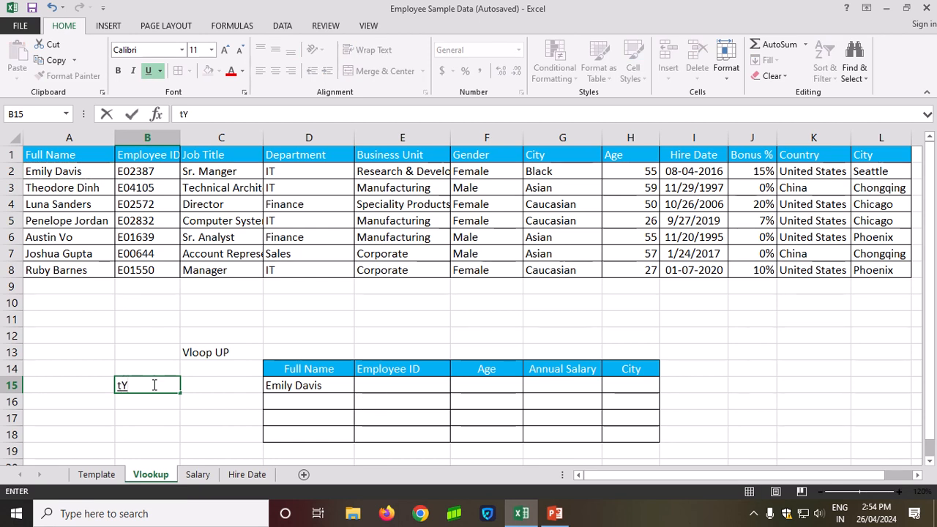
key("BackSpace")
key("BackSpace")
type("Type")
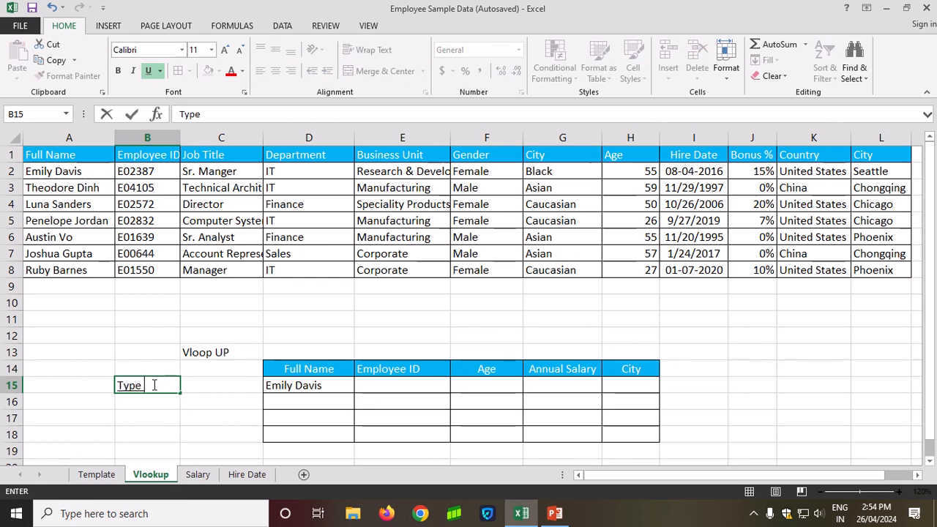
type(" 1")
key("Return")
Start a VLOOKUP formula in E15 with D15 as the lookup value and A1:B8 as the table array.
left_click(376, 386)
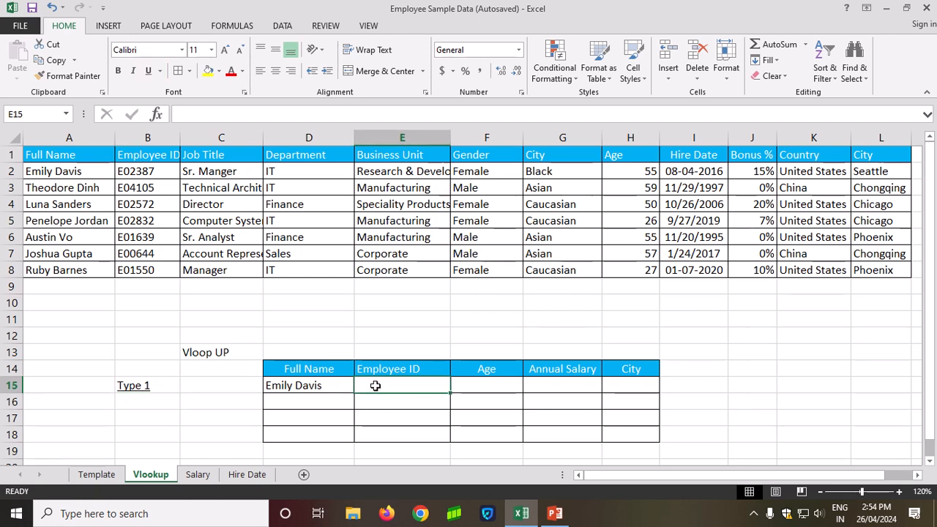
type("=vlookup")
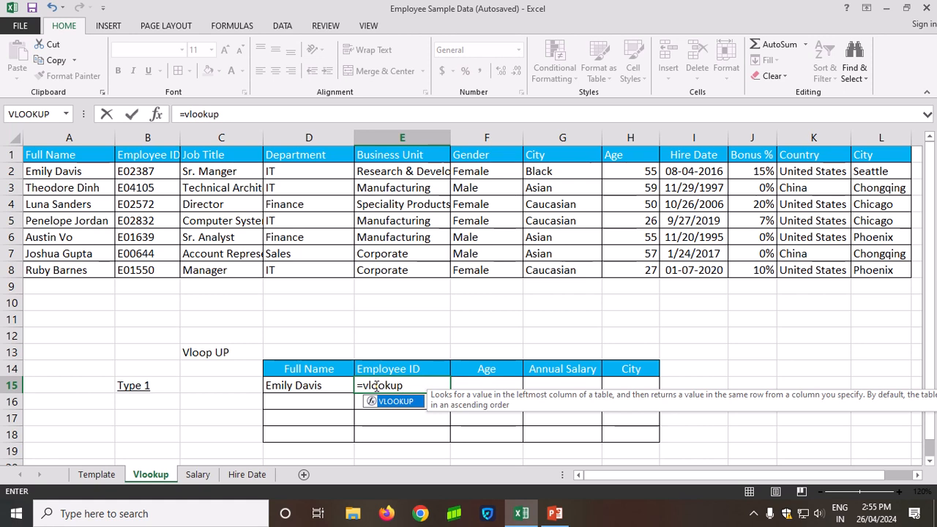
type("(")
key("Left")
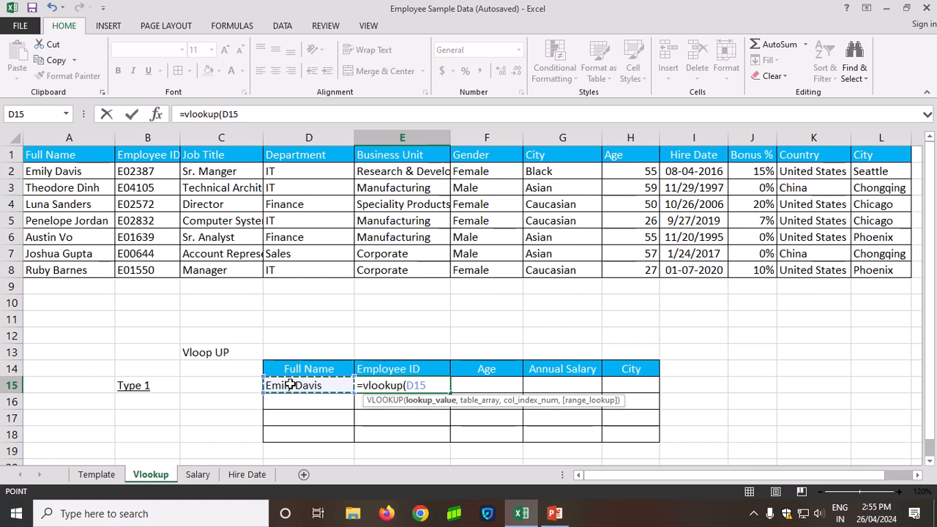
type(",")
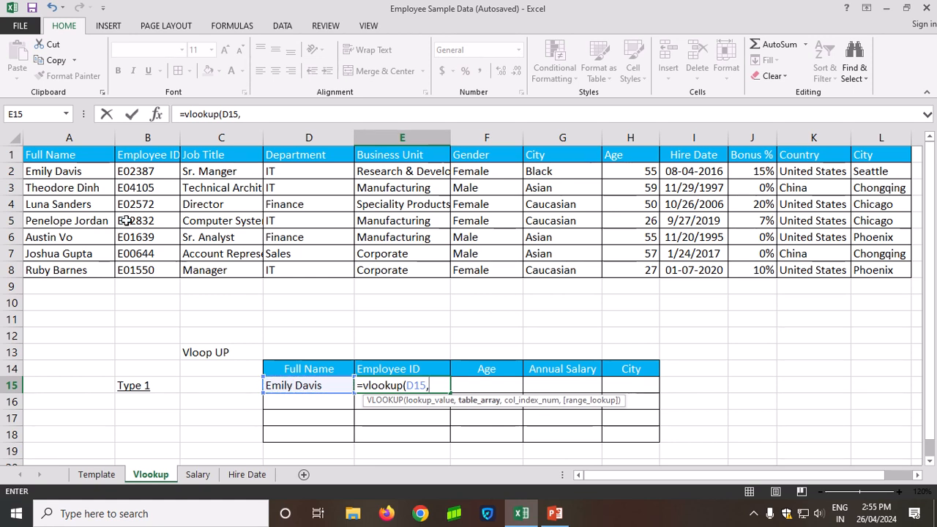
left_click(80, 154)
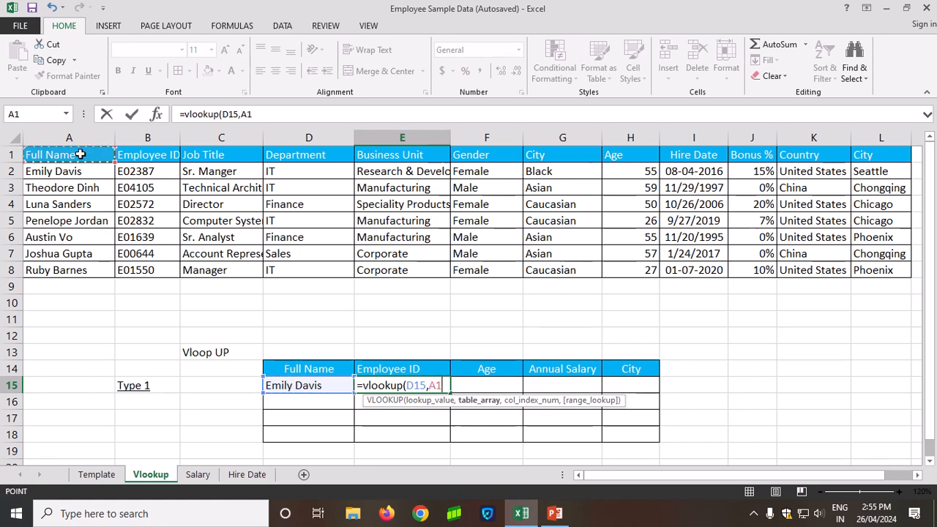
left_click_drag(81, 155, 80, 266)
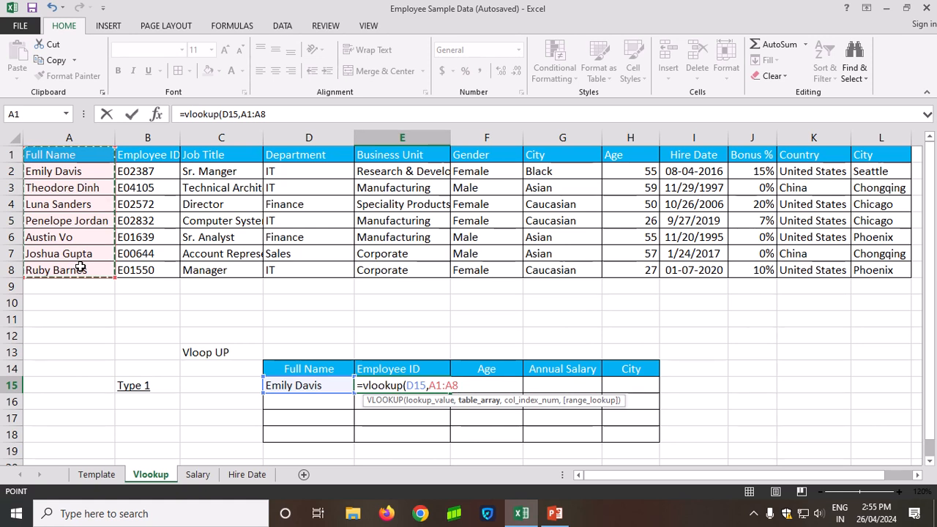
key("shift+Right")
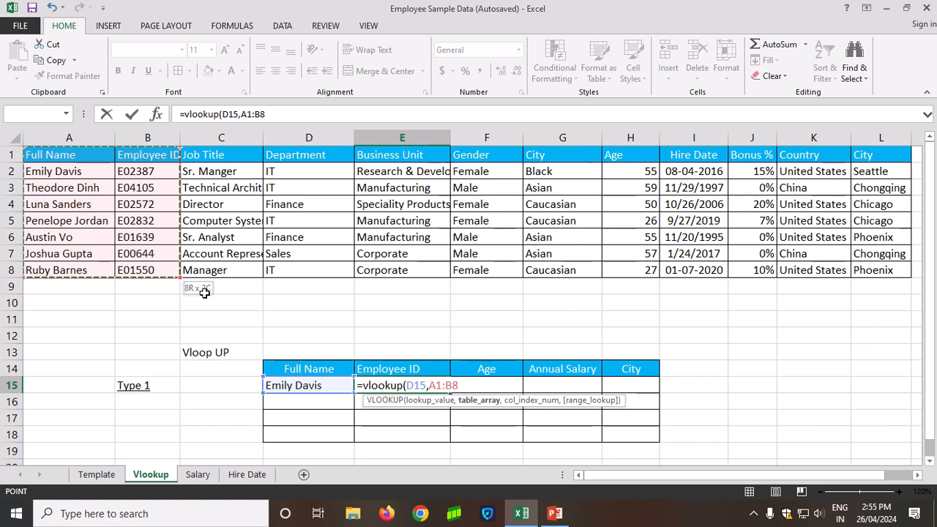
Complete the VLOOKUP formula in E15 with column index 2 and 0 for an exact match.
type(",2")
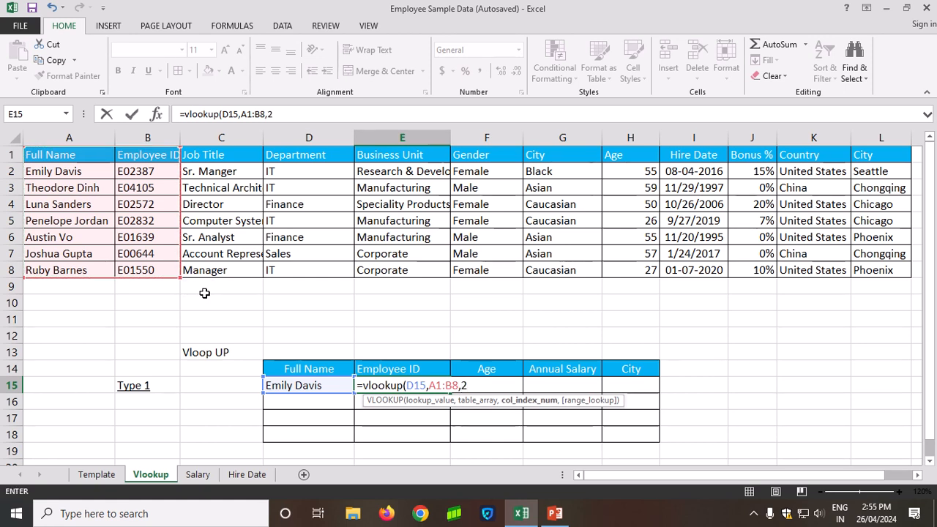
type(",0")
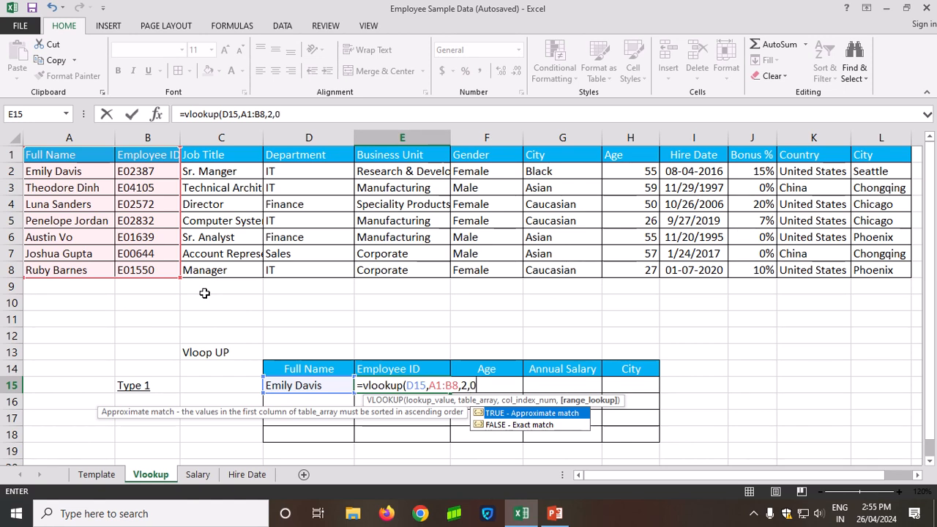
type(")")
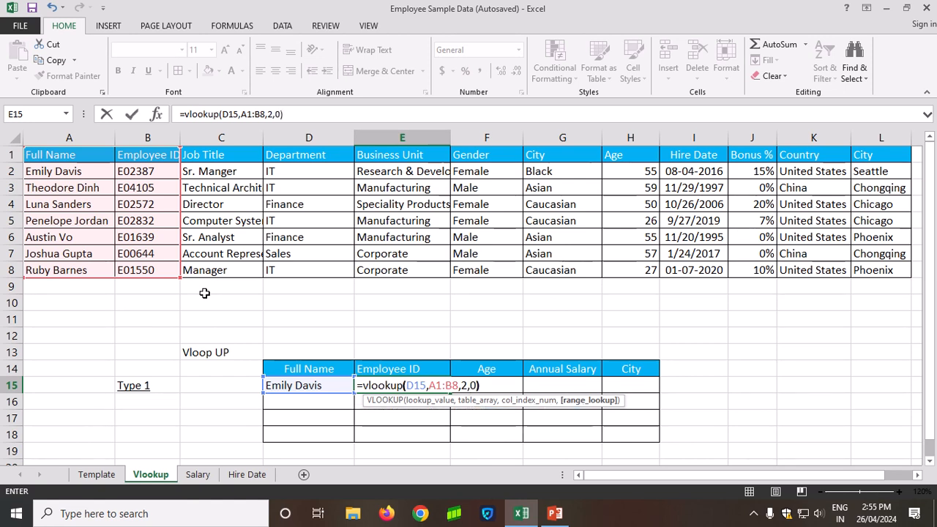
key("Return")
key("Up")
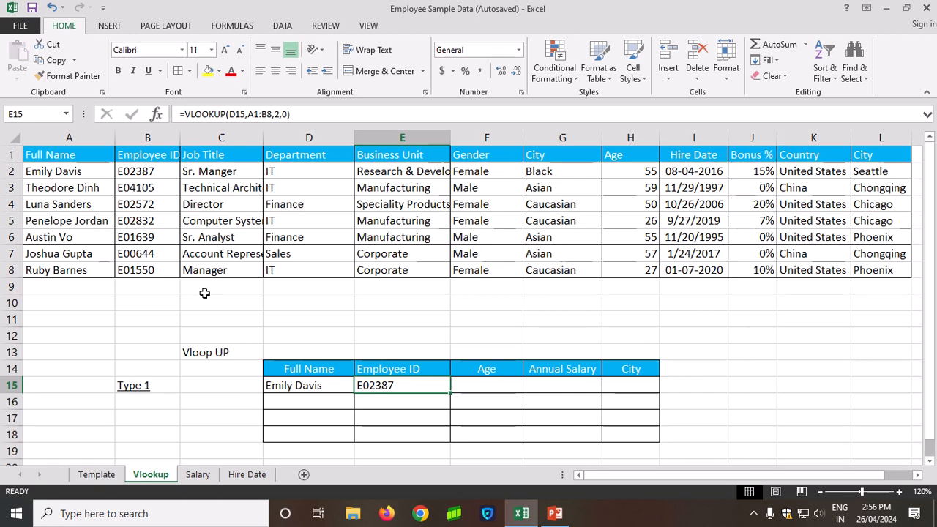
Start a VLOOKUP formula in F15 under the Age header with A1:H8 as its first argument.
left_click(499, 386)
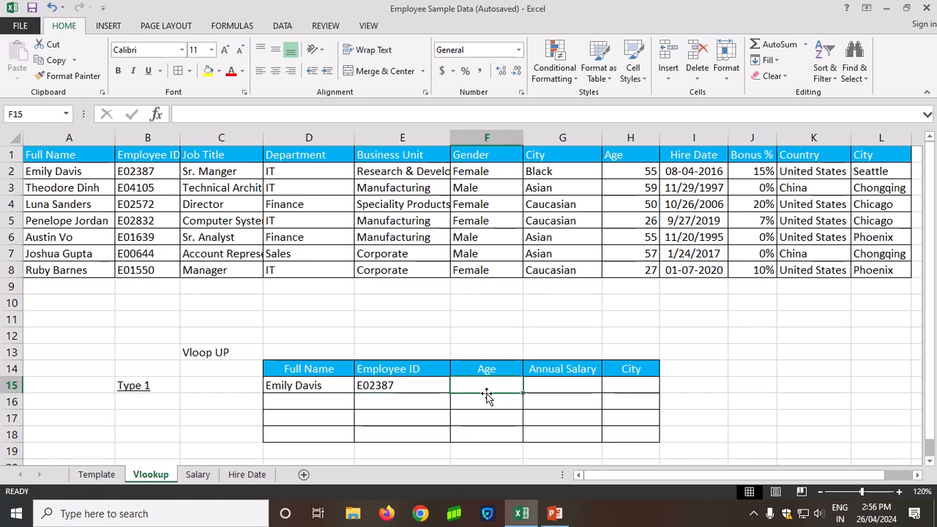
type("=v")
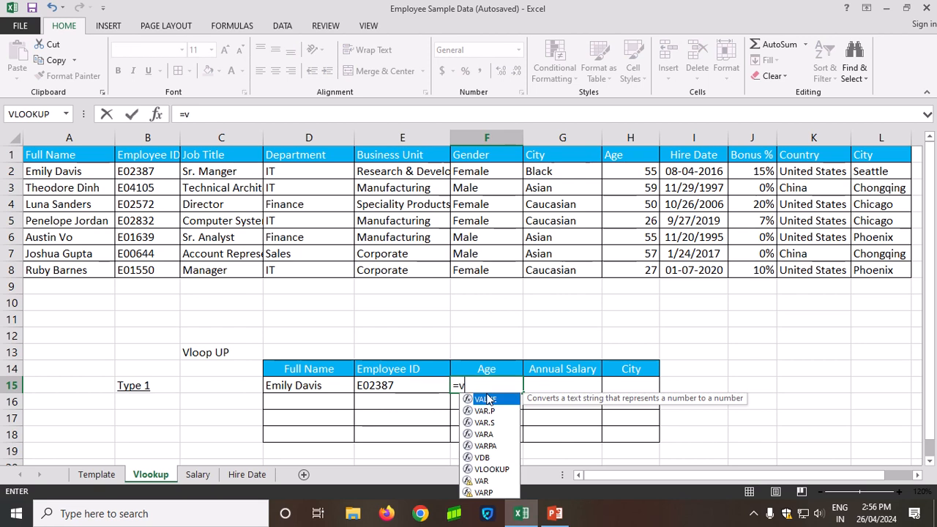
type("looku")
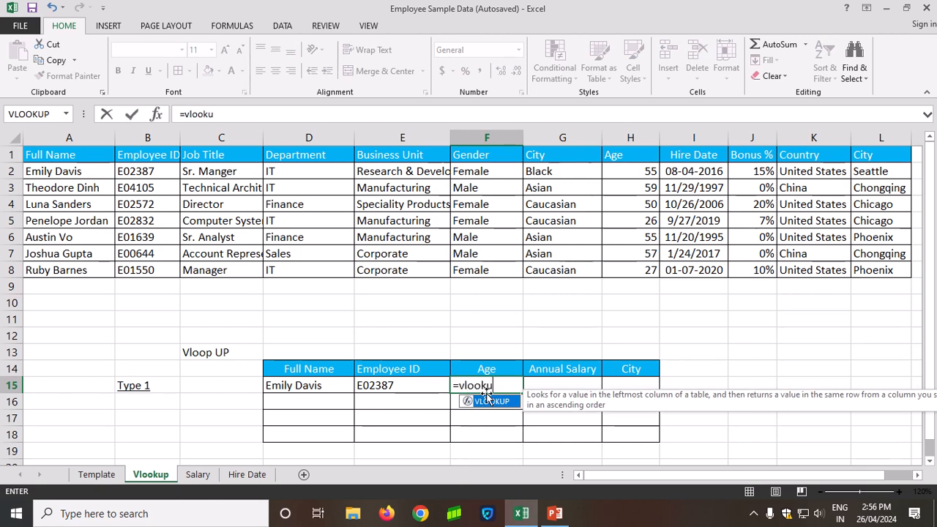
type("p(")
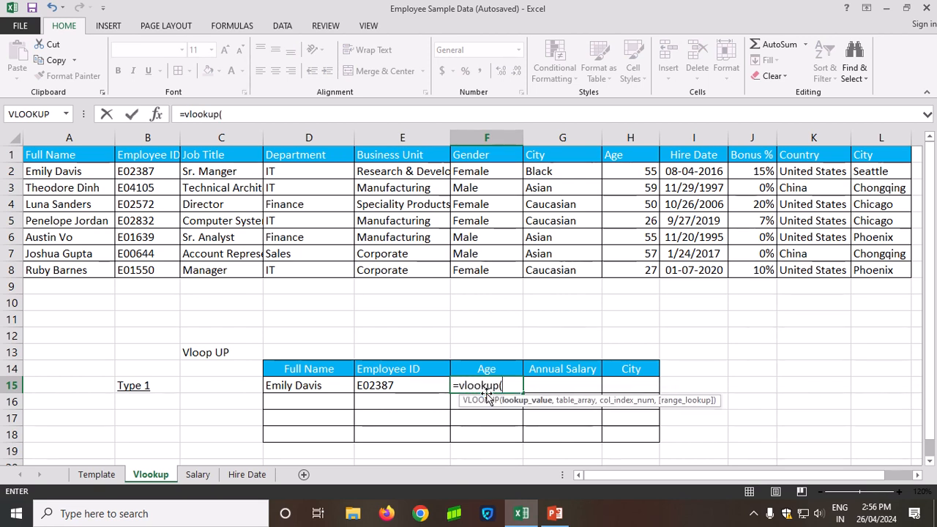
left_click(62, 153)
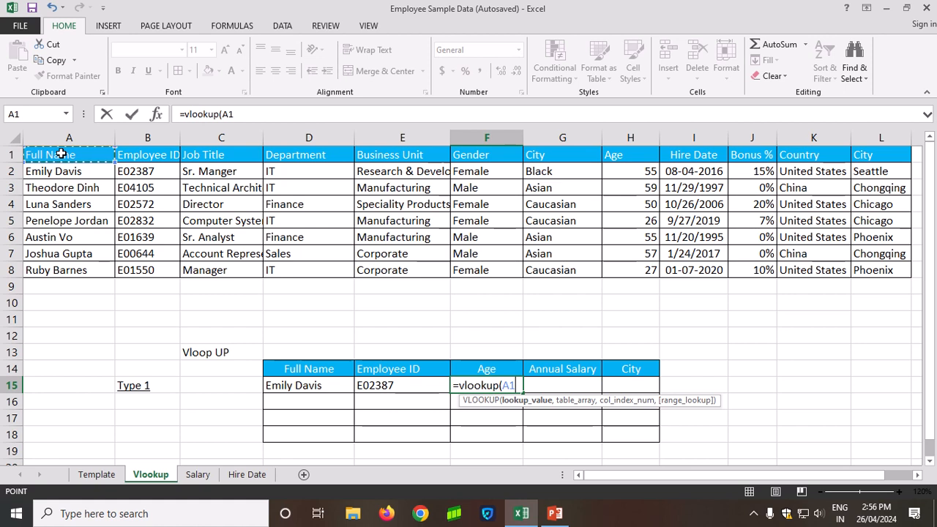
key("shift+Down")
key("shift+Down")
key("shift+Down")
key("shift+Down")
key("shift+Down")
key("shift+Down")
key("shift+Down")
key("shift+Down")
key("shift+Down")
key("shift+Down")
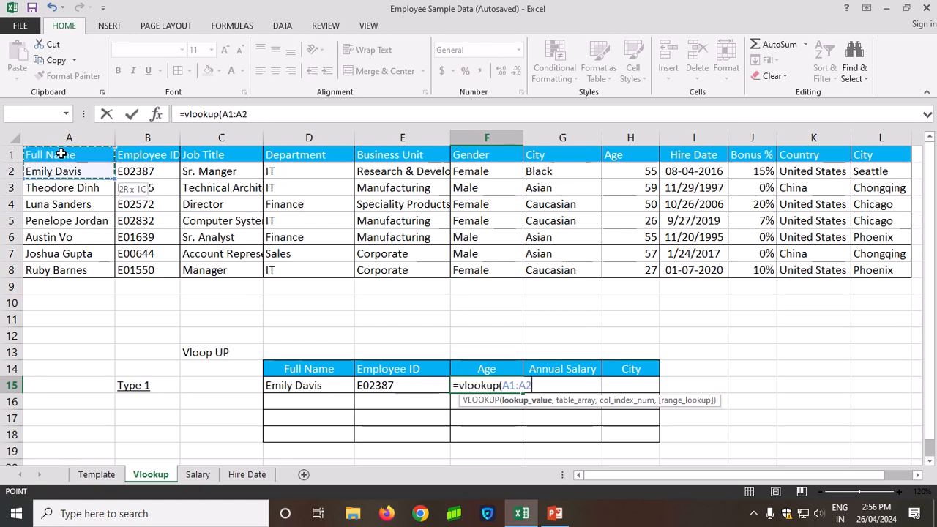
key("shift+Up")
key("shift+Up")
key("shift+Up")
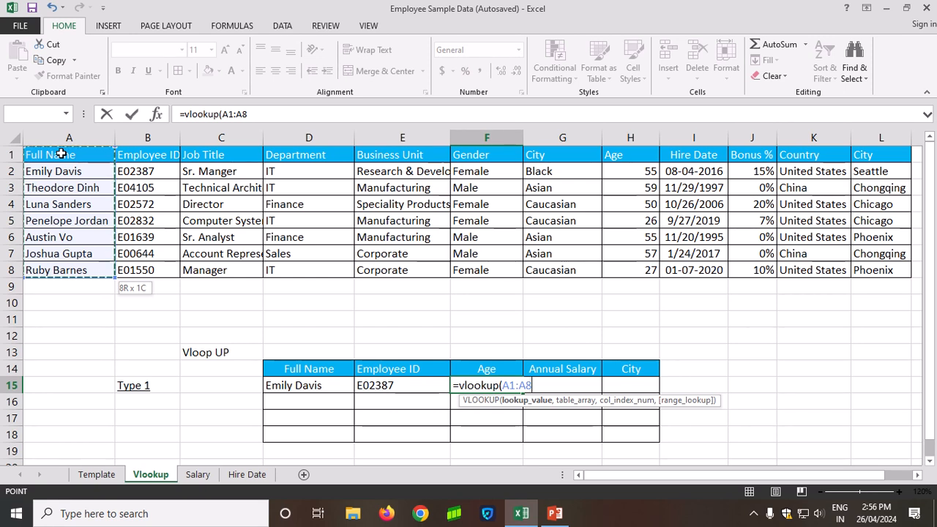
key("shift+Right")
key("shift+Right")
key("shift+Right")
key("shift+Right")
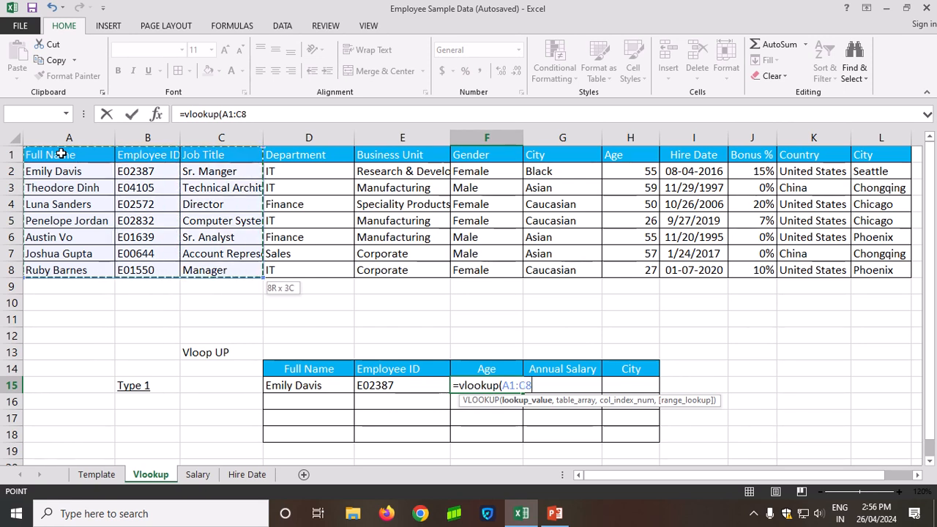
key("shift+Right")
key("shift+Right")
key("shift+Right")
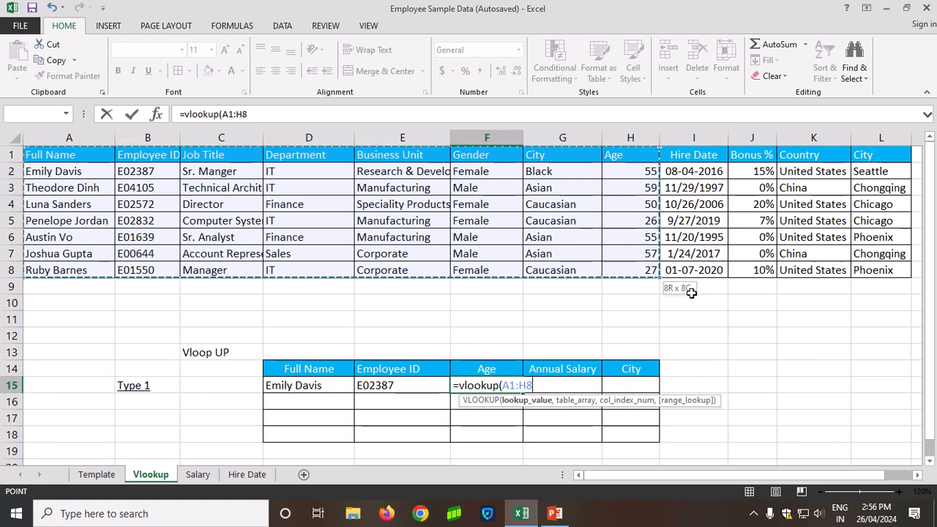
Try to complete the F15 formula as =VLOOKUP(A1:H8,8,0), without a lookup value.
type(",8,0")
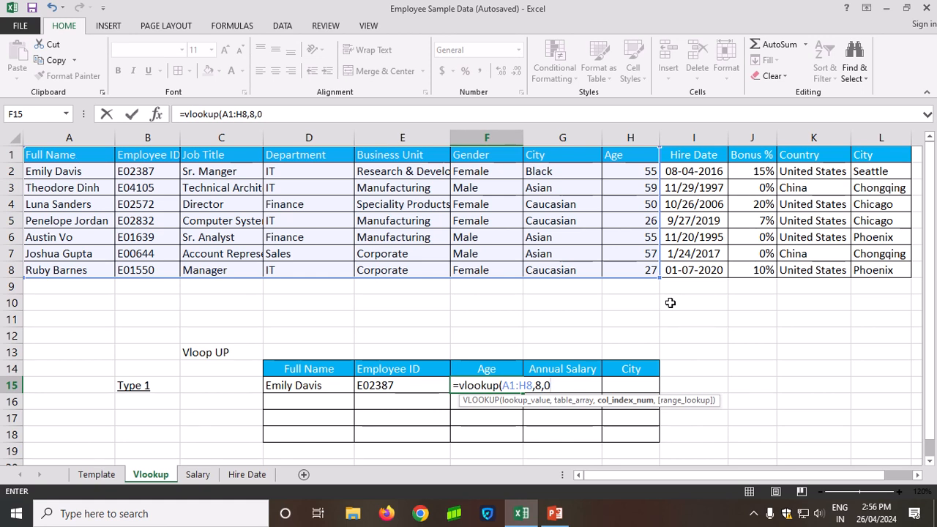
type(",")
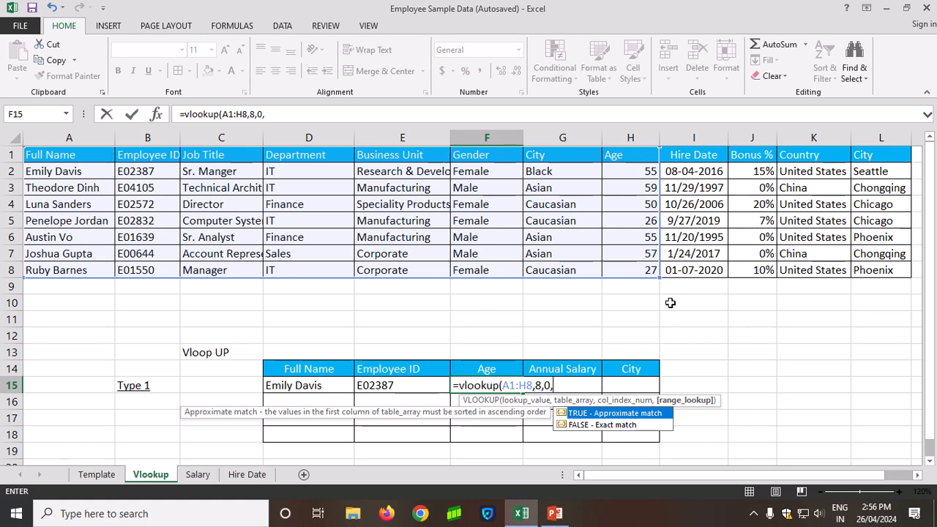
key("BackSpace")
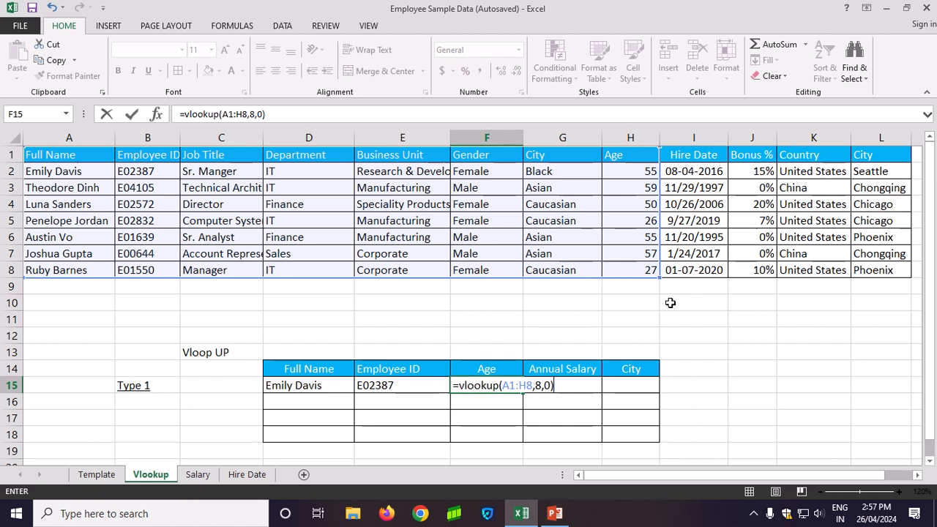
key("Return")
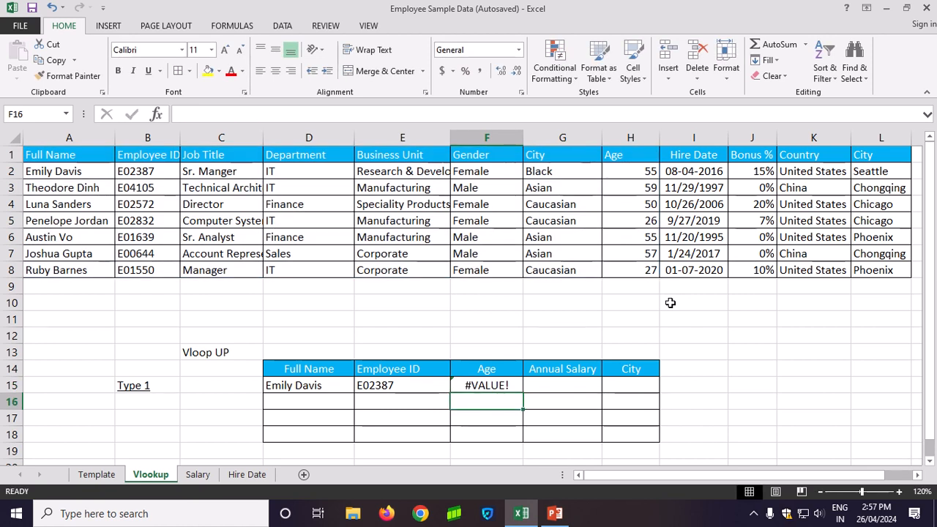
Replace the Age formula in F15 with a new VLOOKUP using D15 as the lookup value.
key("Up")
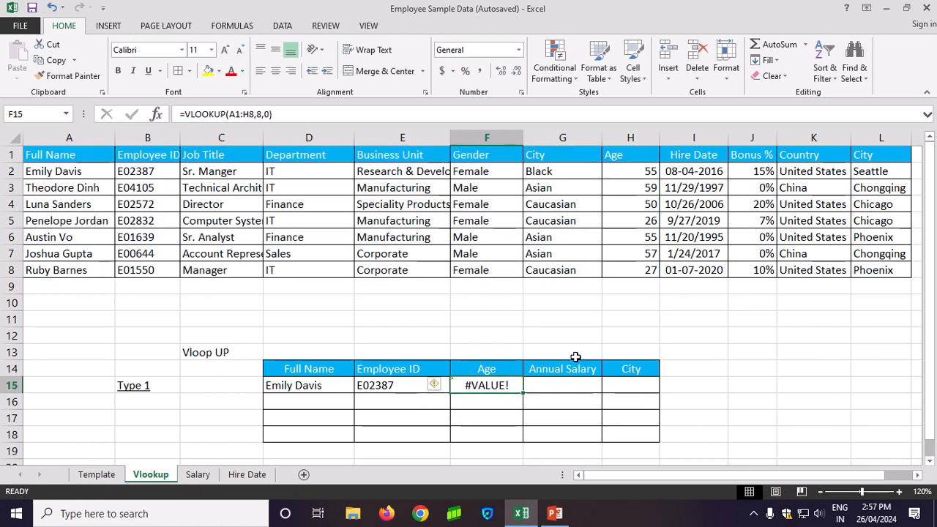
type("=vlook")
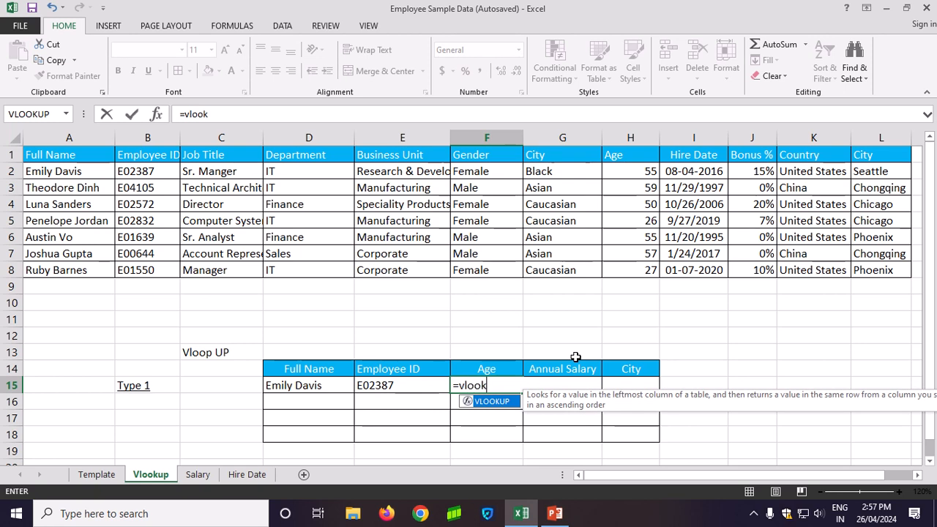
type("up(")
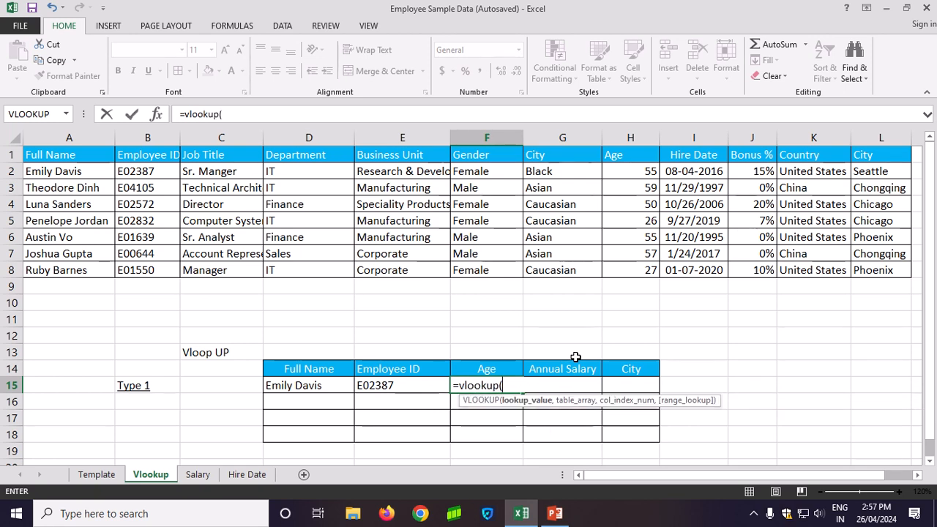
key("Left")
key("Left")
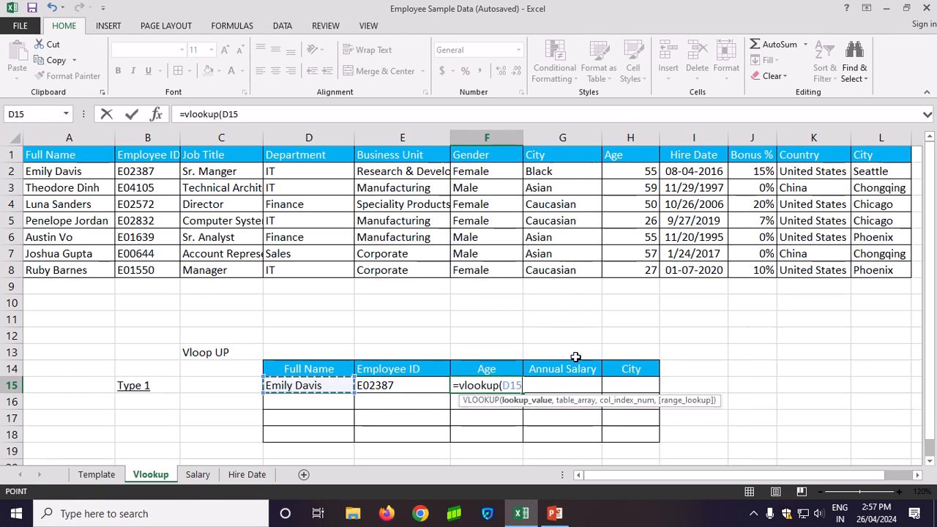
type(",")
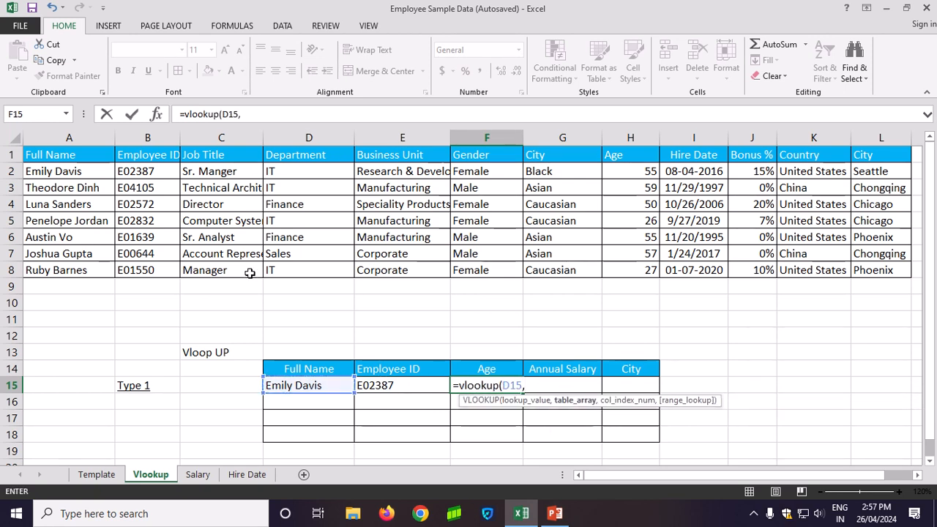
Set the table array of the F15 VLOOKUP to A1:H8, covering Full Name through Age.
left_click(77, 153)
key("shift+Down")
key("shift+Down")
key("shift+Down")
key("shift+Down")
key("shift+Down")
key("shift+Down")
key("shift+Down")
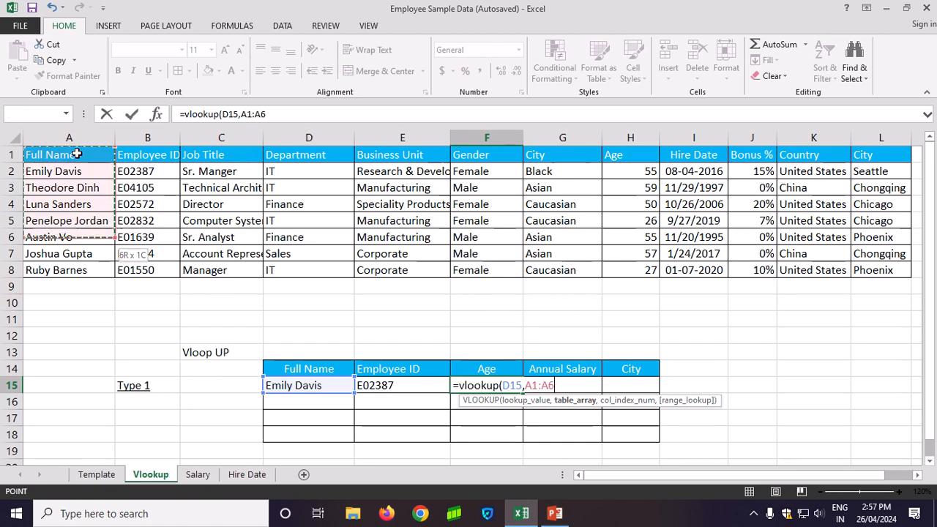
key("shift+Right")
key("shift+Right")
key("shift+Right")
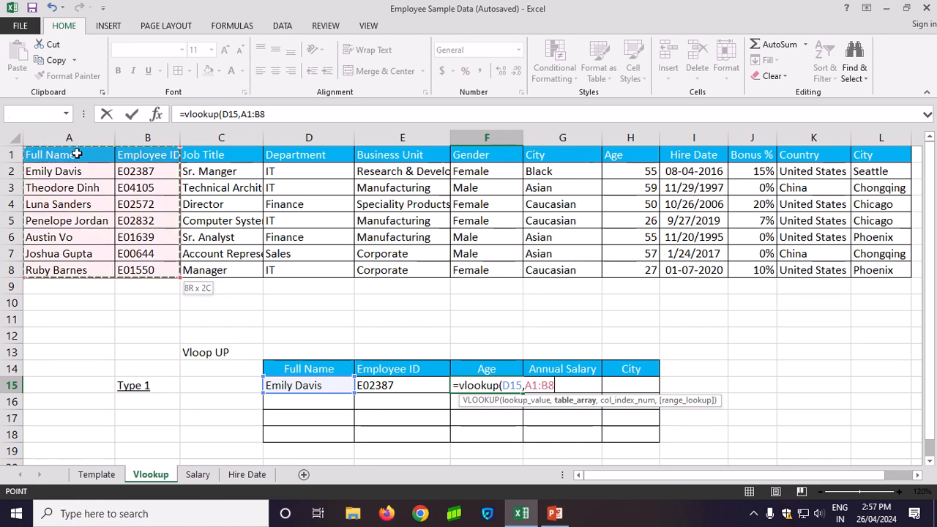
key("shift+Right")
key("shift+Right")
key("shift+Right")
key("shift+Right")
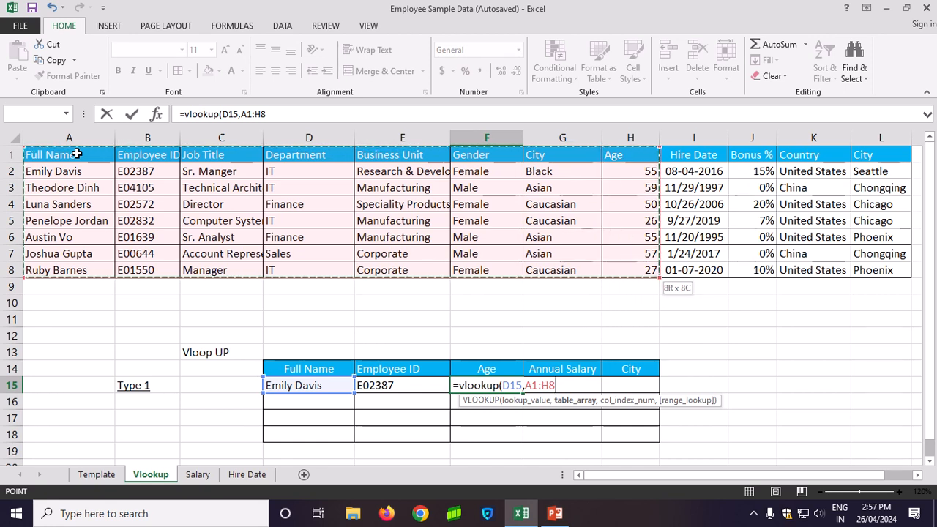
Complete the VLOOKUP formula in F15 with column index 8 and 0 for an exact match.
type(",8")
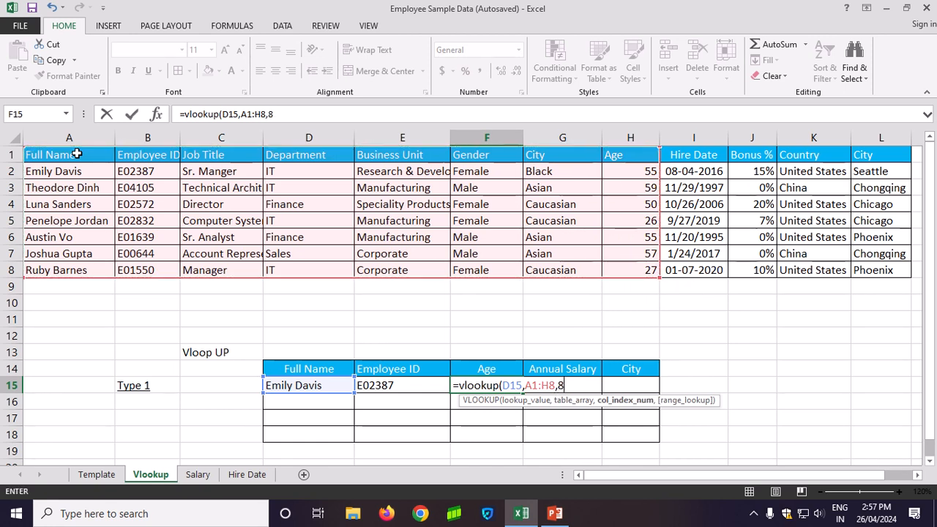
type(",")
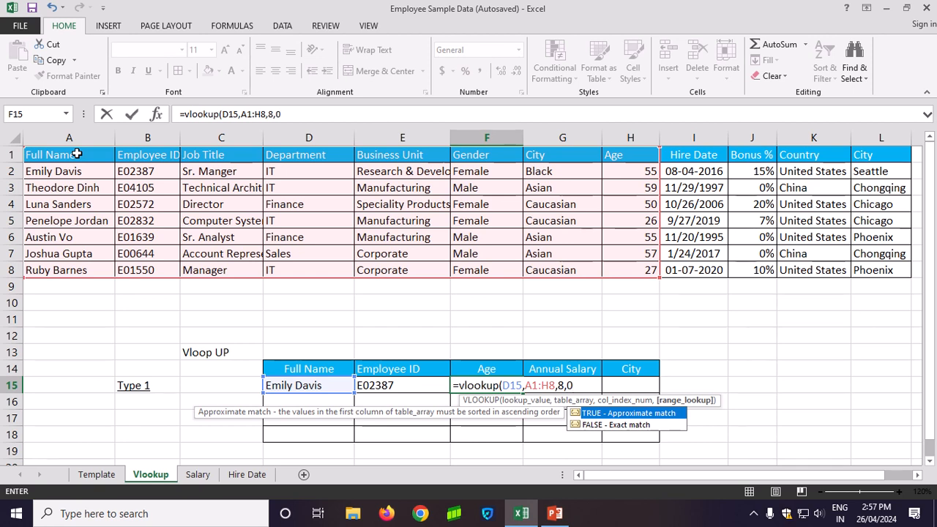
type("0")
key("Return")
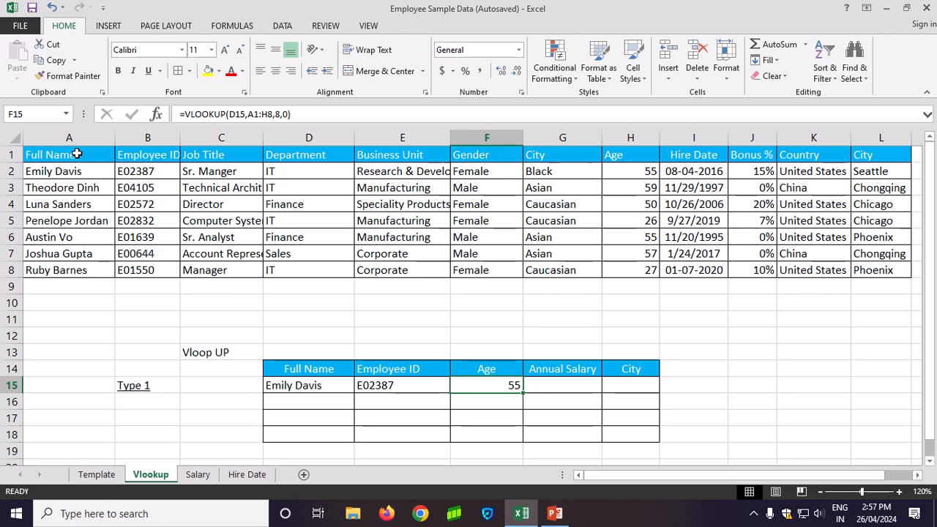
key("Right")
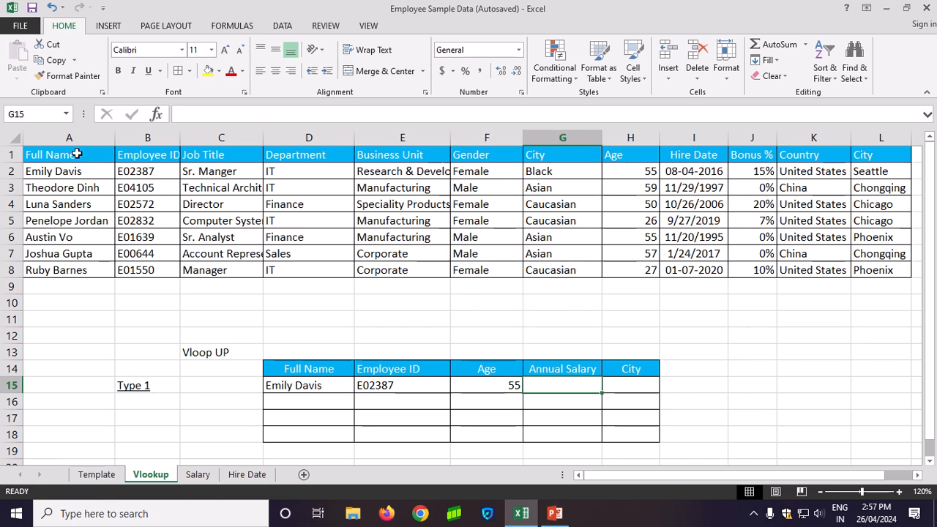
type("=v")
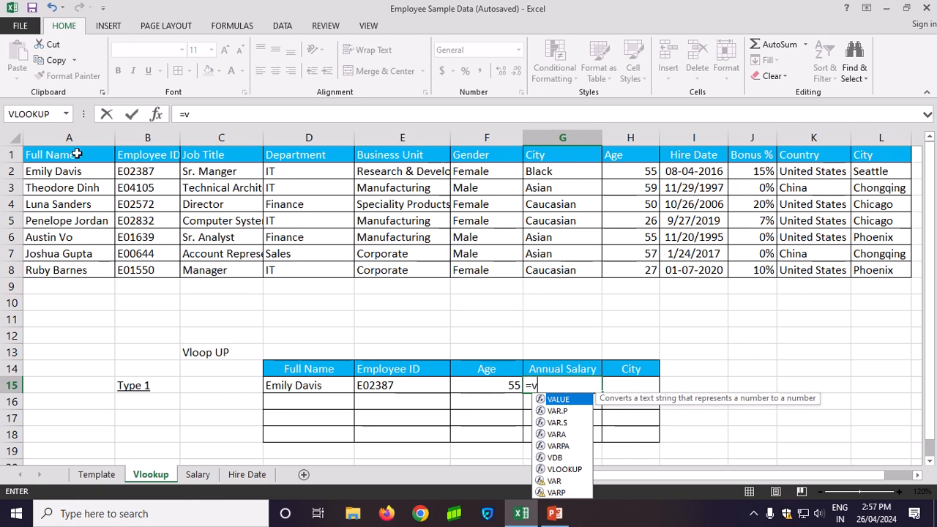
type("loop")
key("BackSpace")
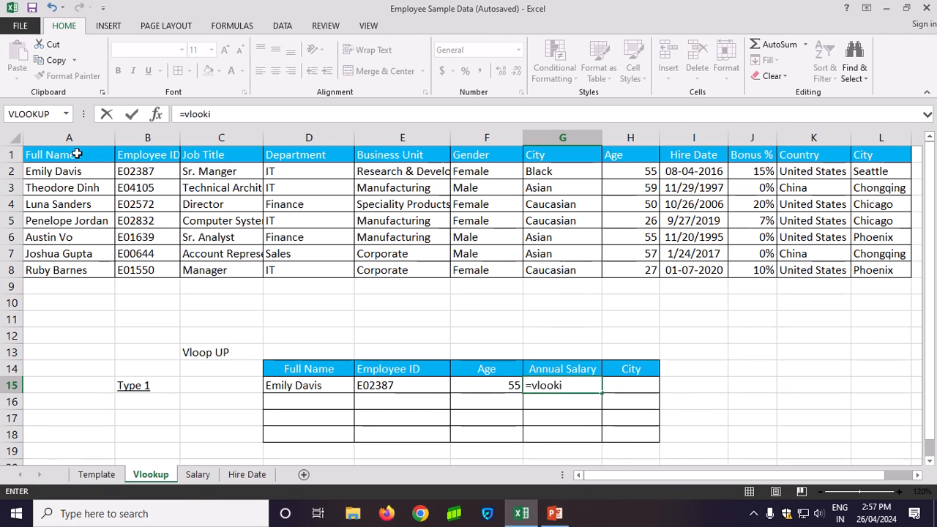
type("ku")
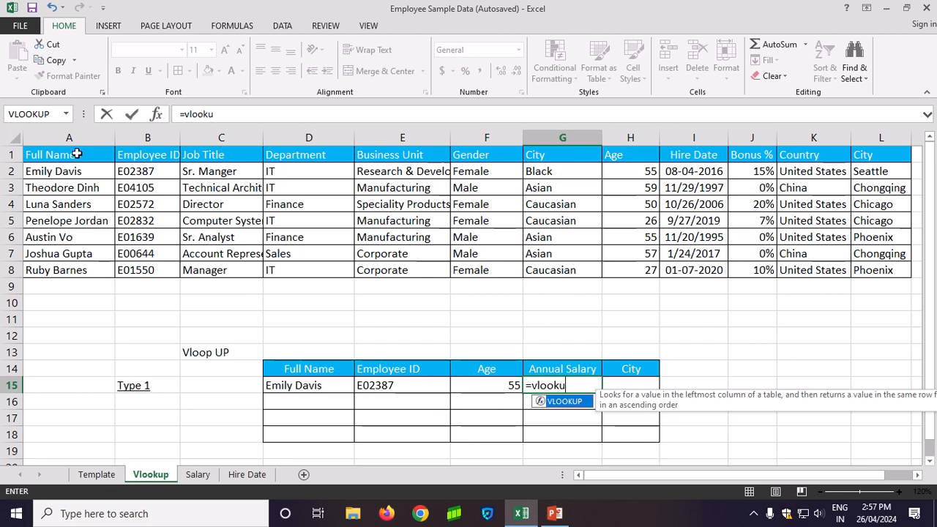
type("p(")
key("Left")
key("Left")
key("Left")
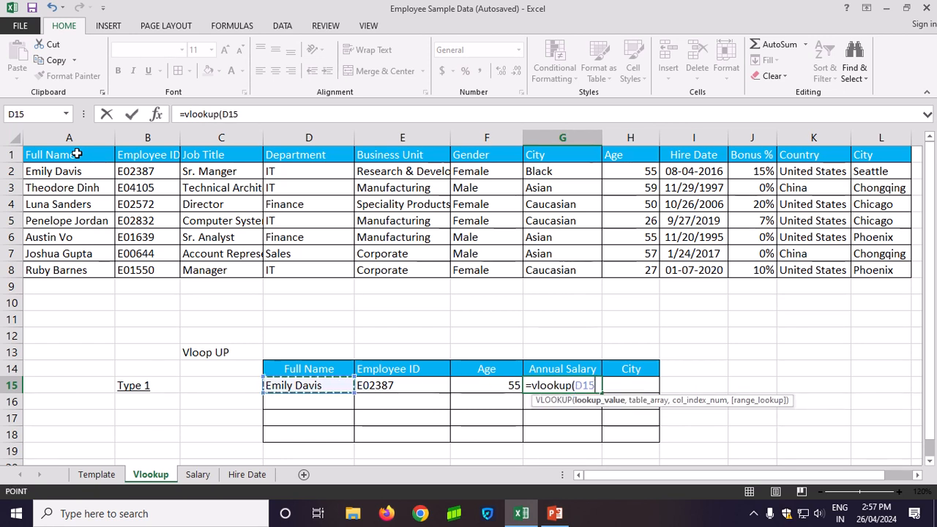
type(",")
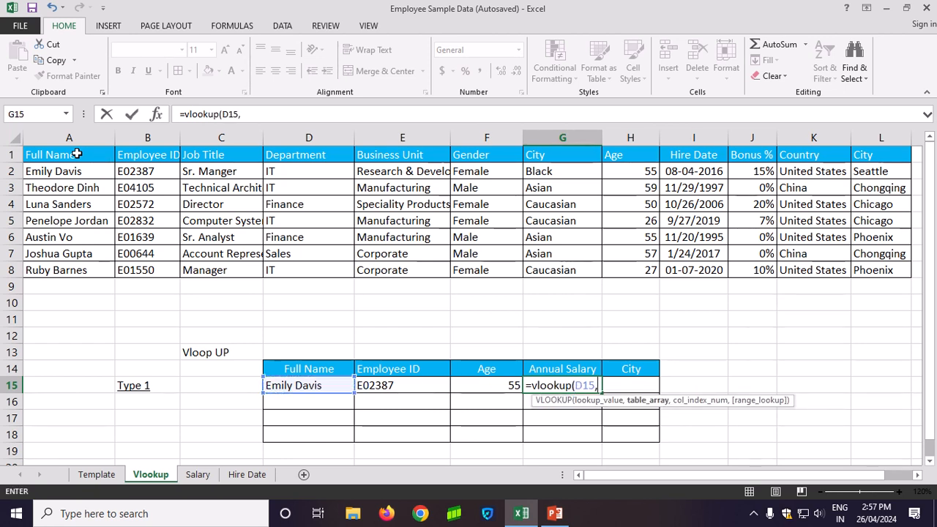
left_click(78, 155)
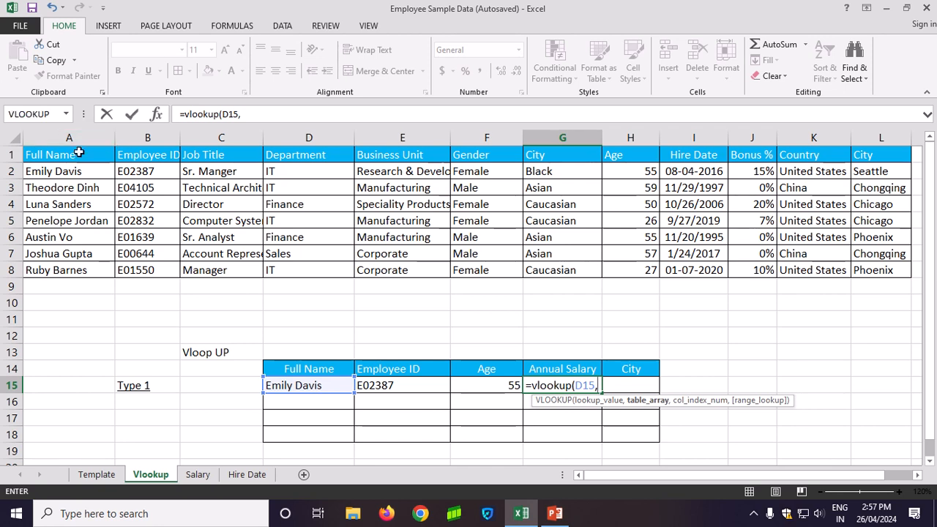
key("shift+Down")
key("shift+Down")
key("shift+Down")
key("shift+Down")
key("shift+Down")
key("shift+Down")
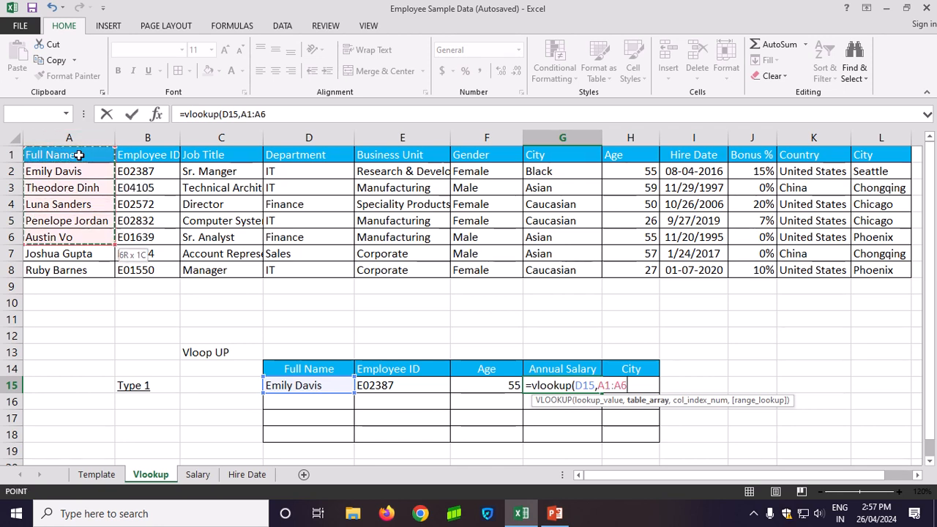
key("shift+Down")
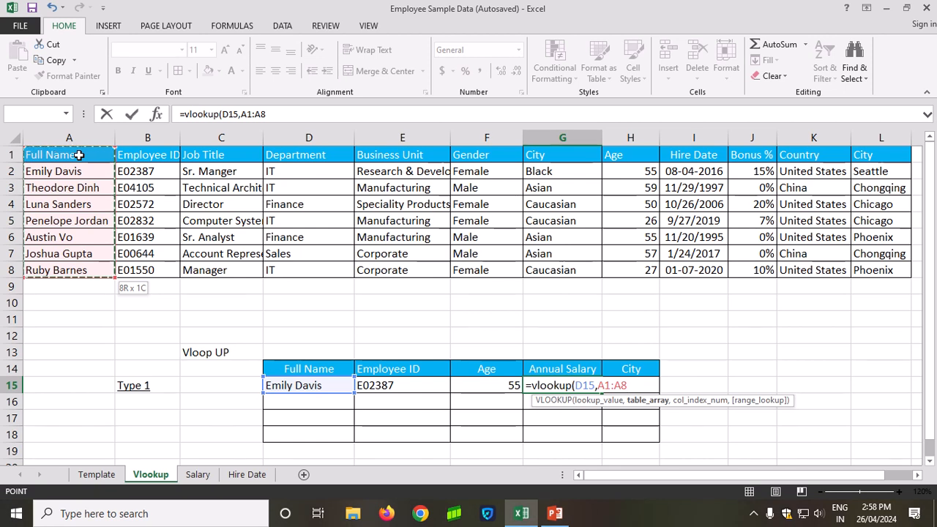
key("Escape")
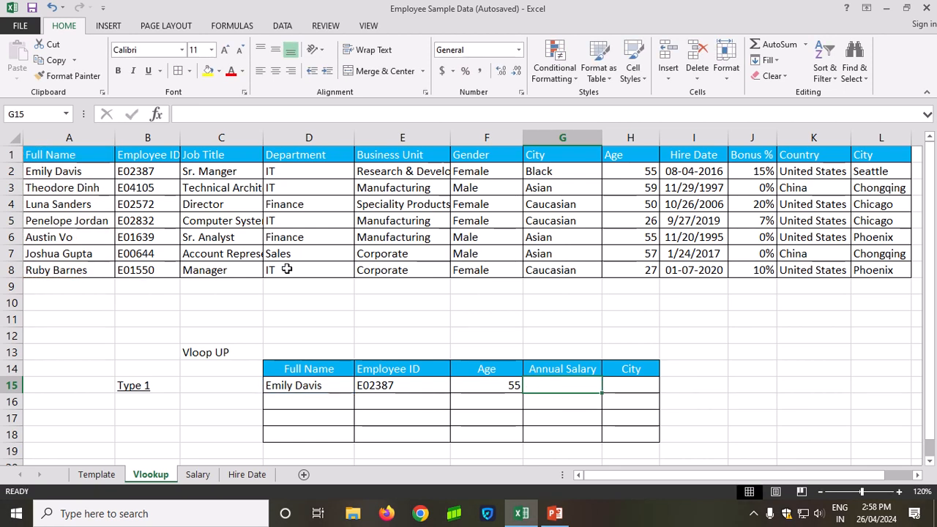
Open the Salary sheet to examine where the annual salary data is stored.
left_click(199, 475)
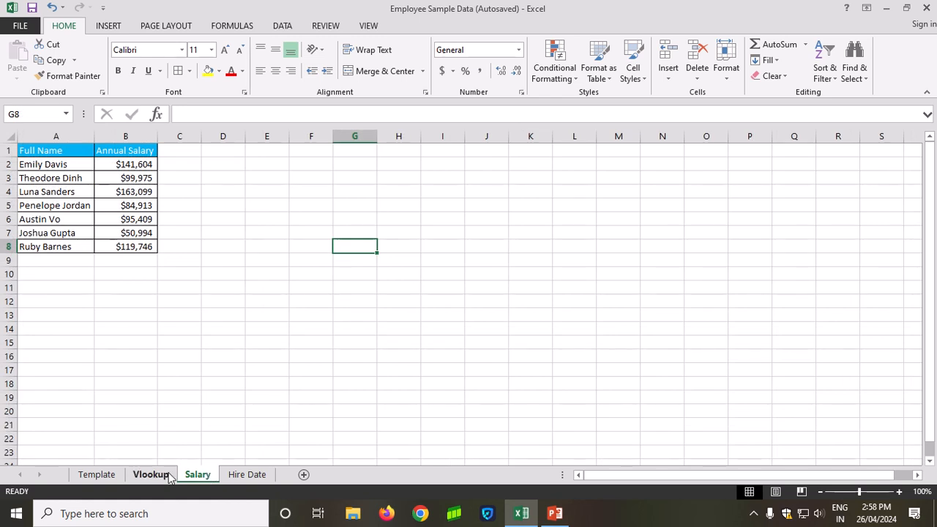
Start a VLOOKUP formula in G15 of the Vlookup sheet for the annual salary, using D15 as the lookup value.
left_click_drag(126, 150, 133, 233)
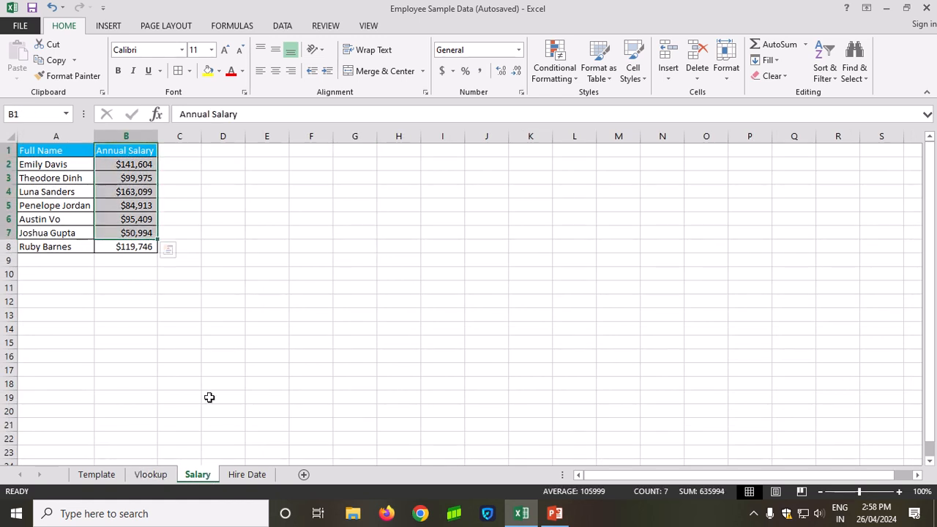
left_click(154, 475)
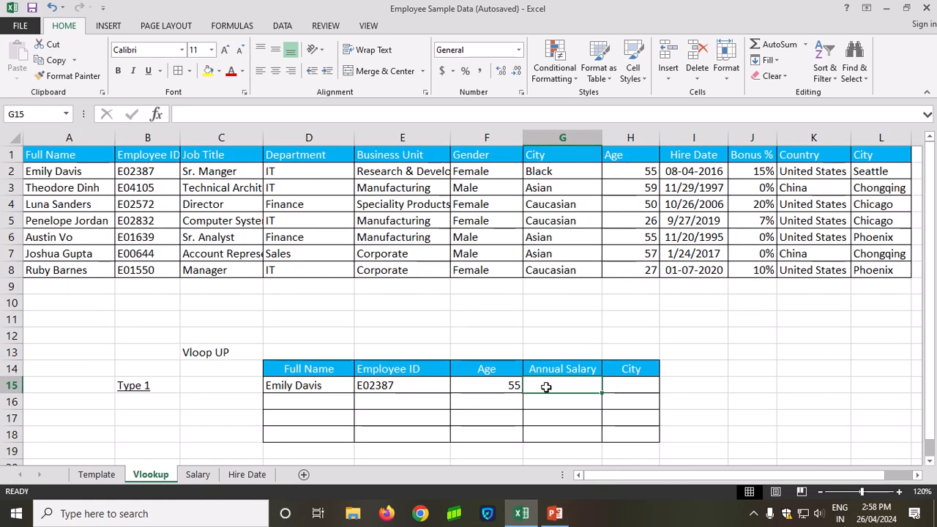
type("=vloo")
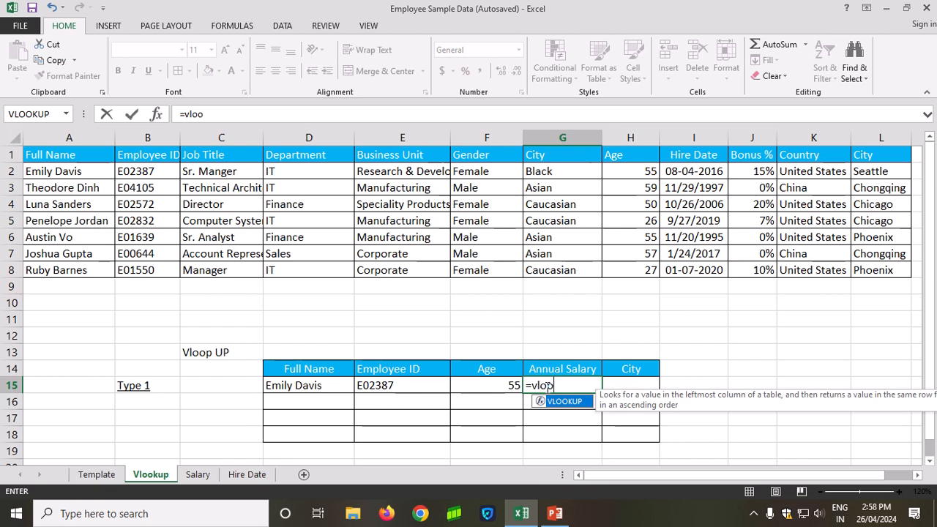
type("kup(")
key("Left")
key("Left")
key("Left")
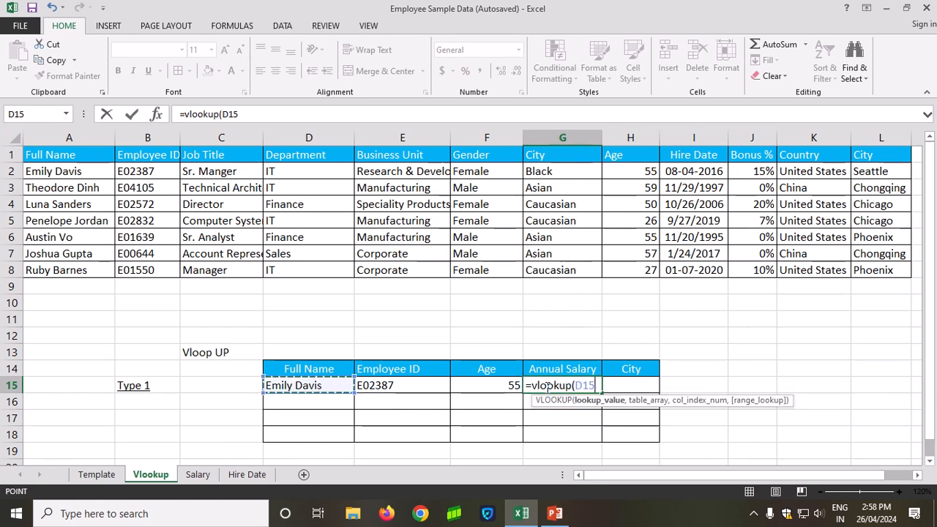
type(",")
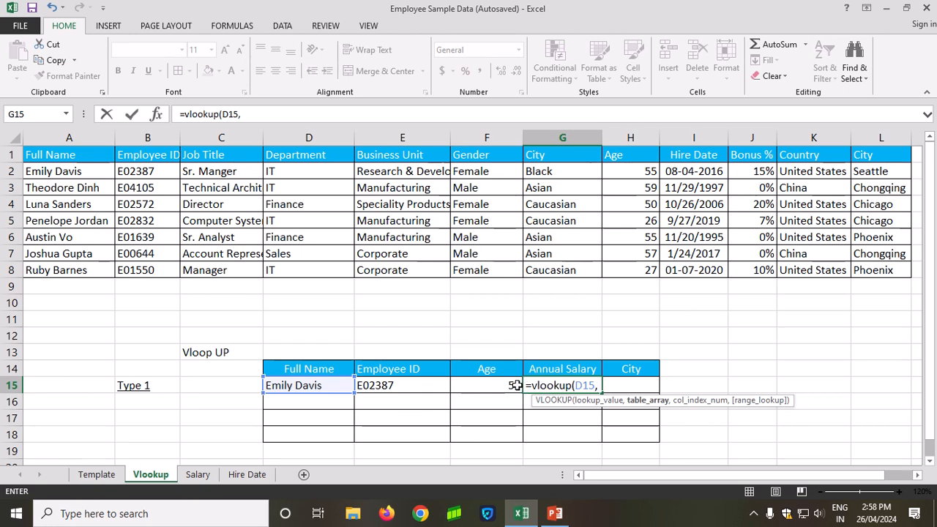
Complete the G15 VLOOKUP with table array Salary!A1:B8, column index 2 and 0 for an exact match.
left_click(199, 475)
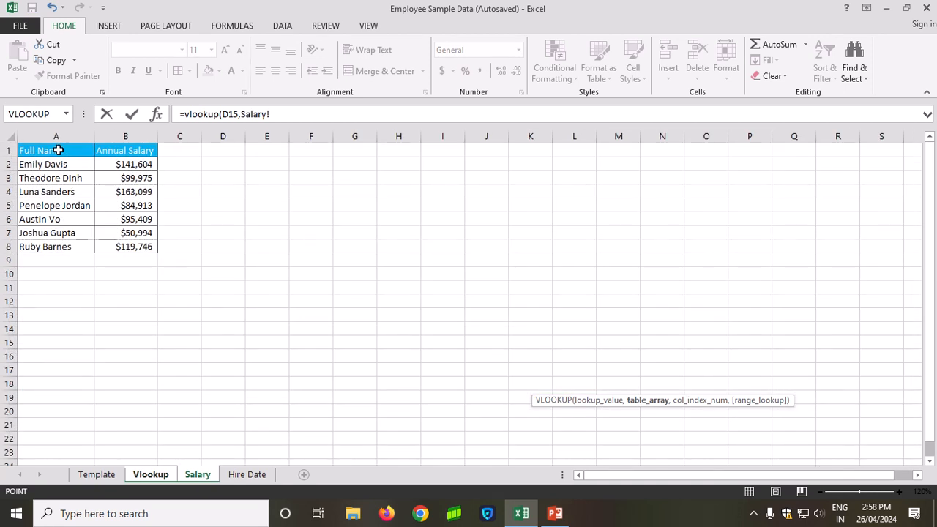
left_click_drag(59, 150, 58, 247)
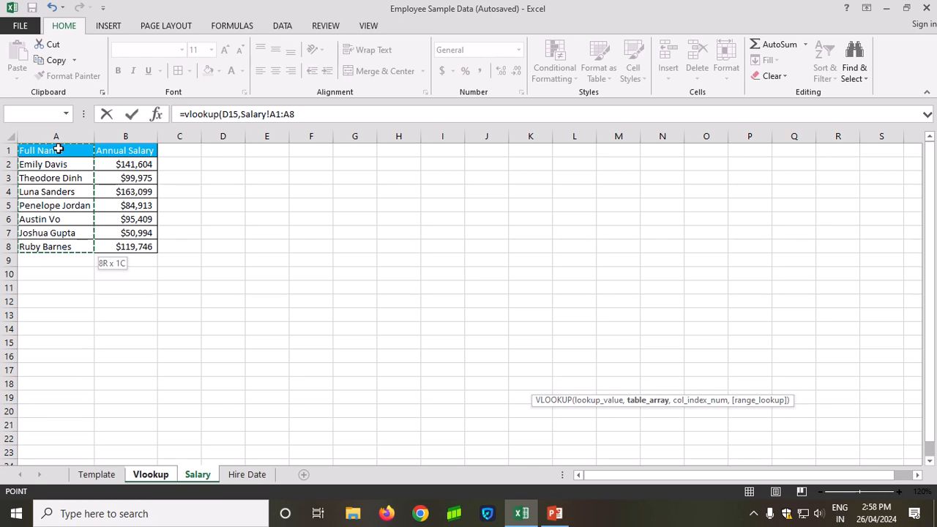
key("shift+Right")
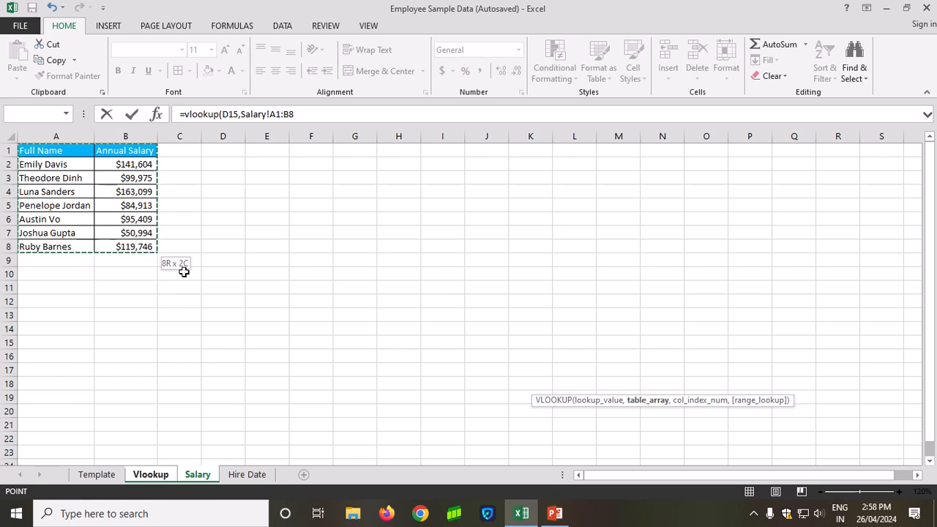
type(",2,")
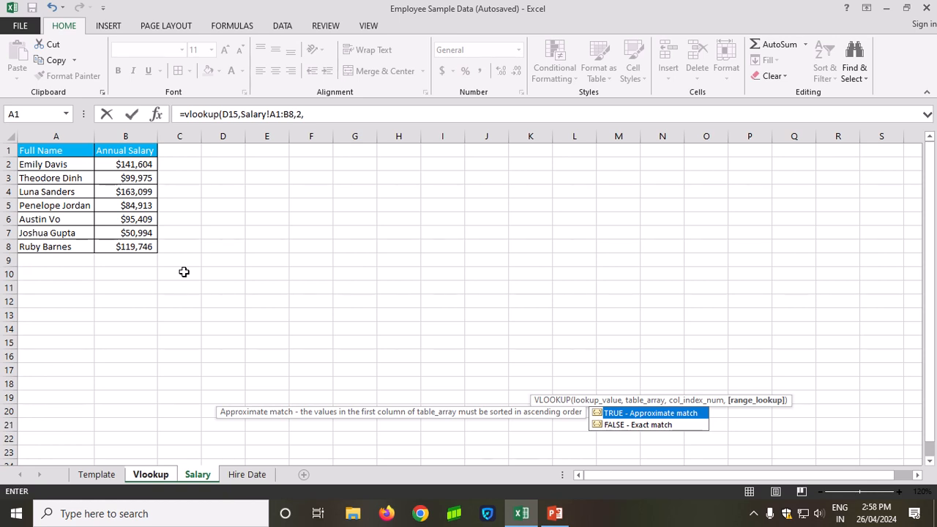
type("0")
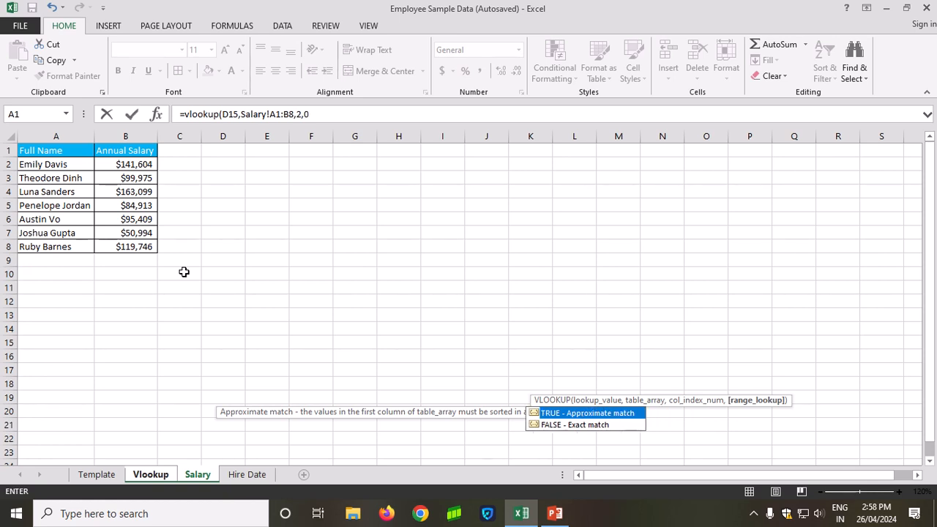
type(")")
key("Return")
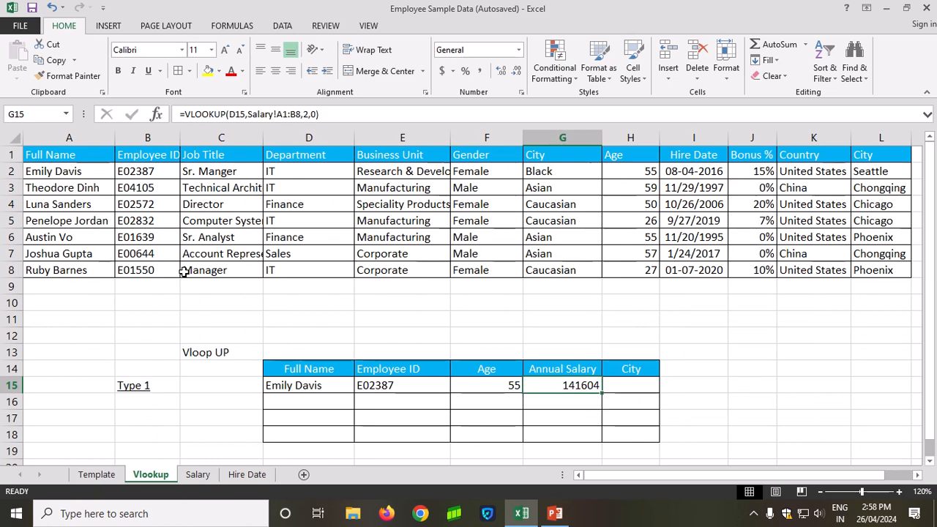
Check the annual salary returned in G15 against the matching employee's row on the Salary sheet.
left_click(306, 388)
key("ctrl+c")
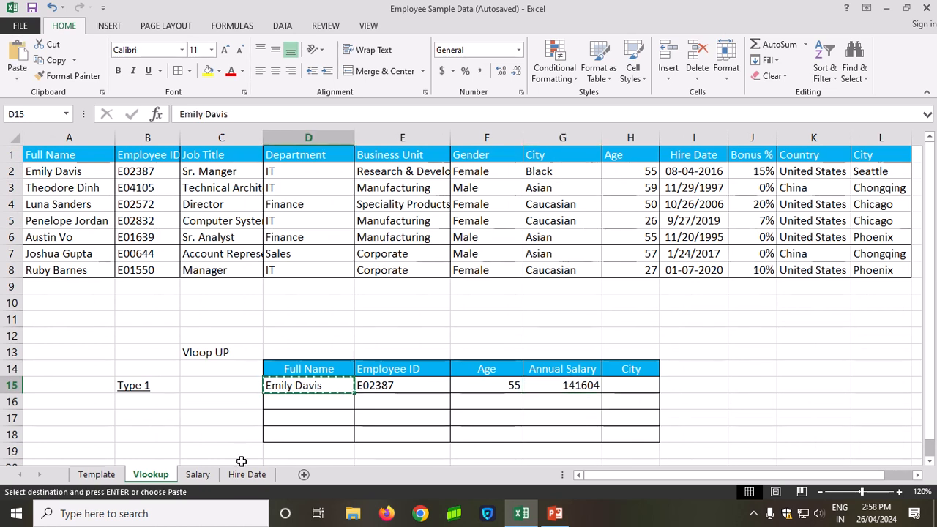
left_click(580, 388)
left_click(198, 476)
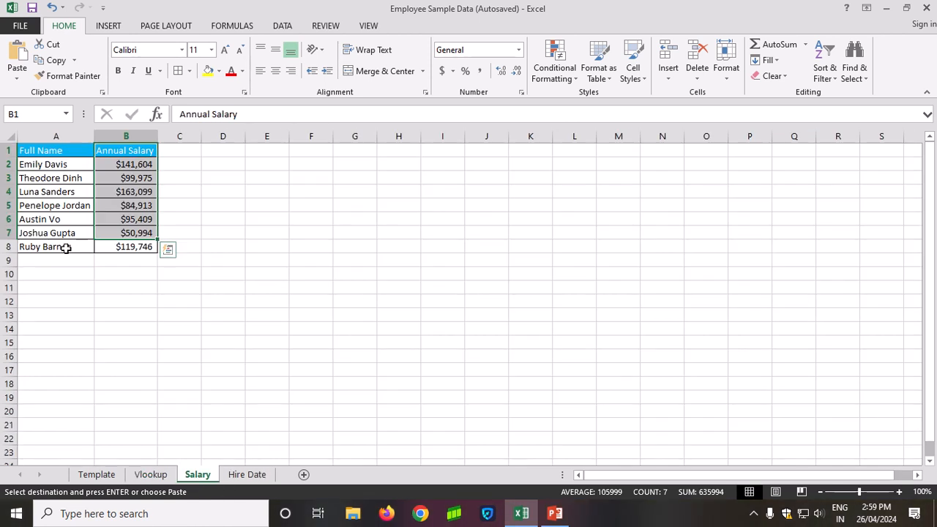
left_click(63, 164)
left_click(143, 164)
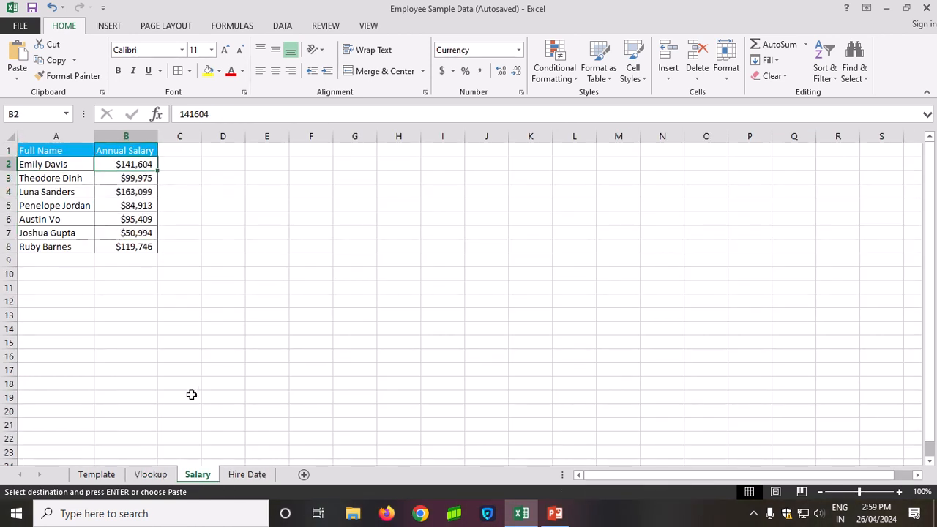
left_click(151, 475)
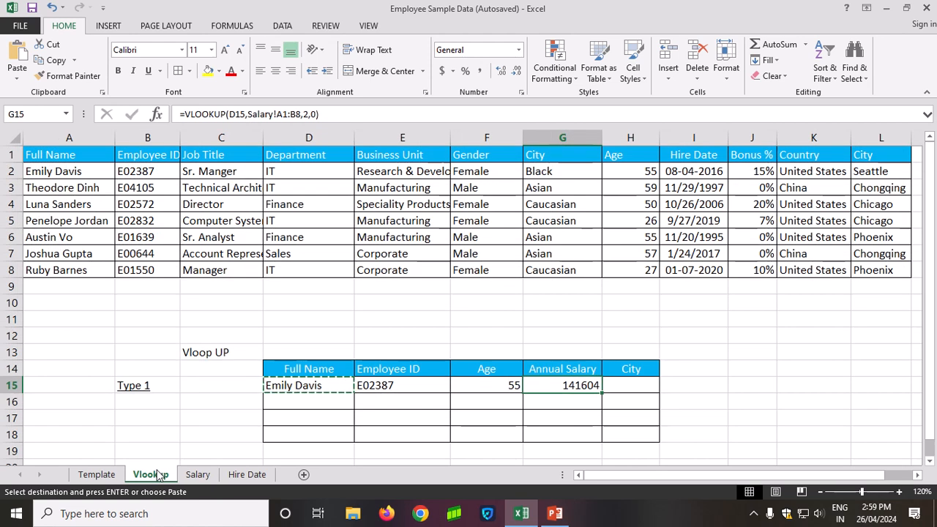
Change the City header in H14 of the lookup table to Hire Date.
left_click(631, 385)
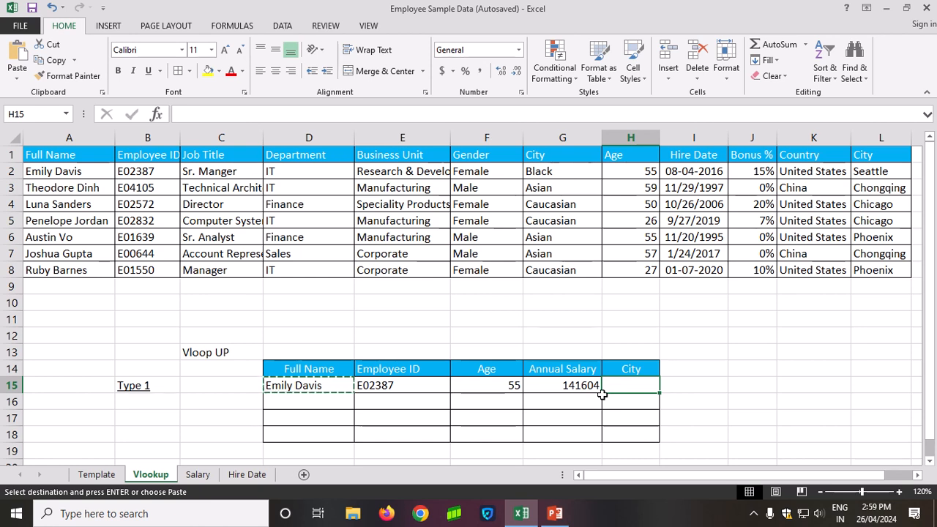
left_click(638, 369)
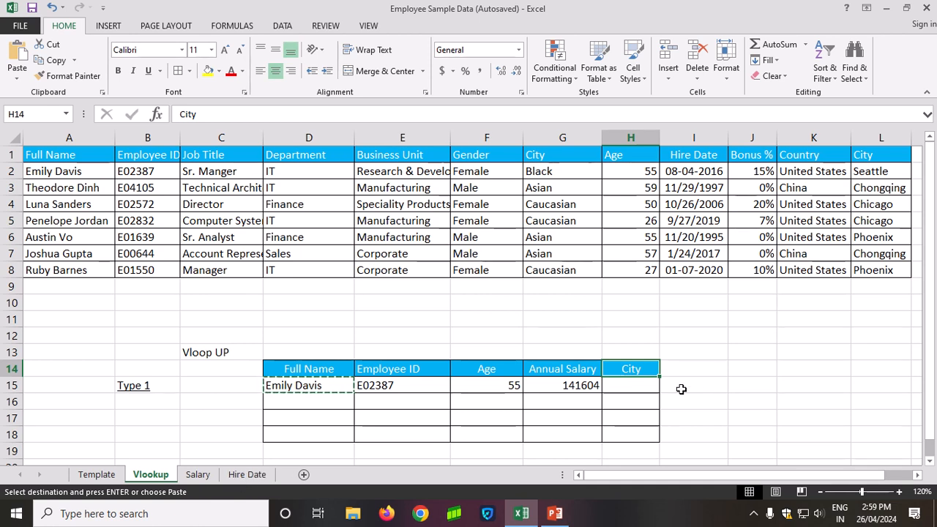
type("Hire")
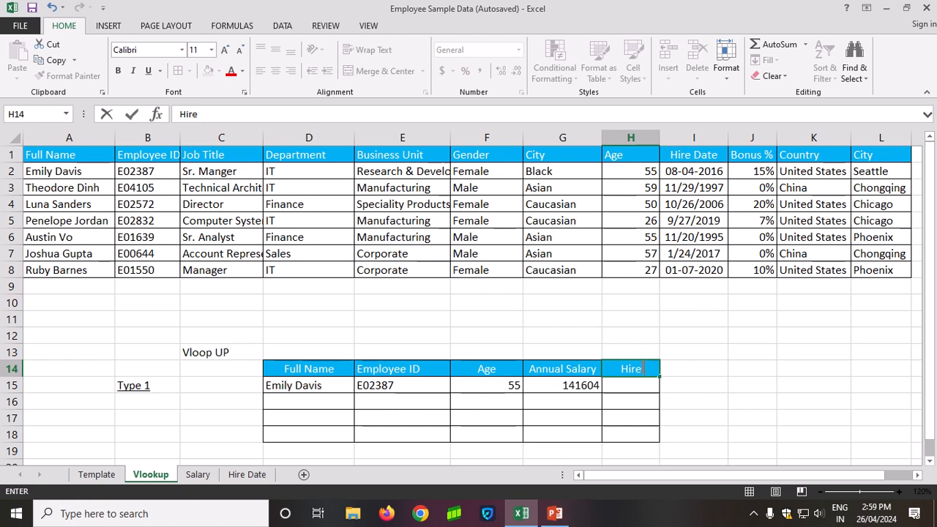
type(" Date")
key("Return")
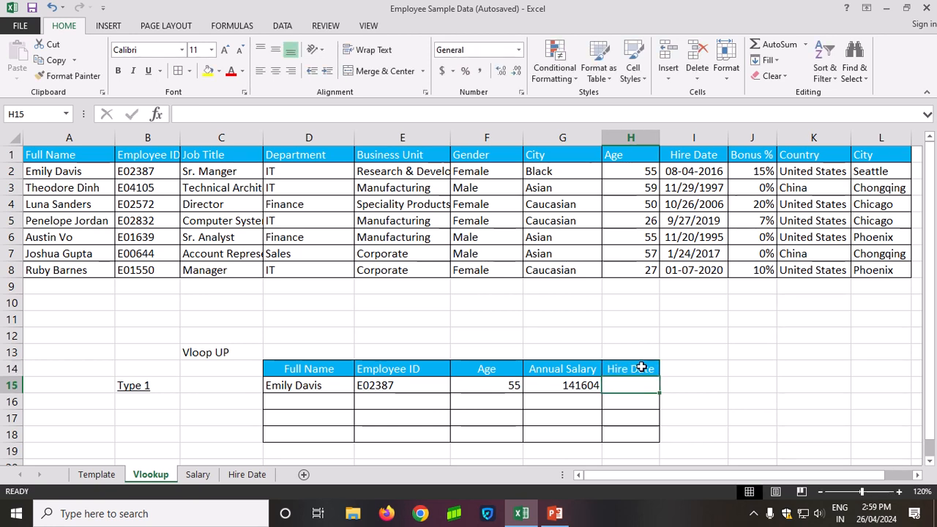
Start a VLOOKUP formula in H15 for the hire date, using D15 as the lookup value.
type("=v")
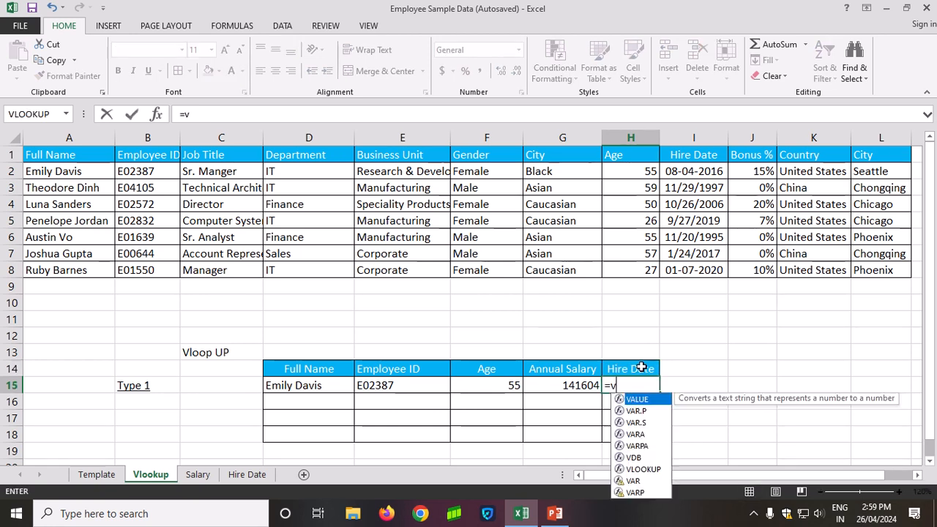
type("looku")
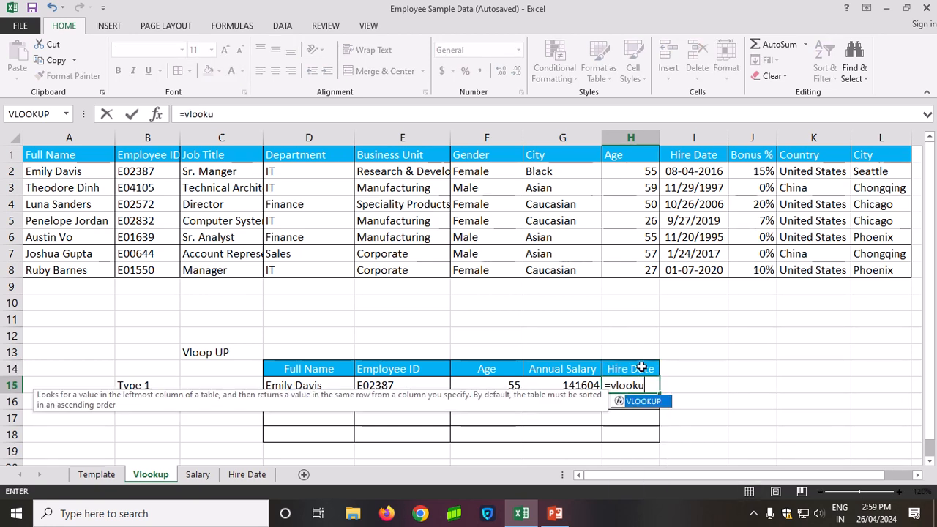
type("p(")
key("Left")
key("Left")
key("Left")
key("Left")
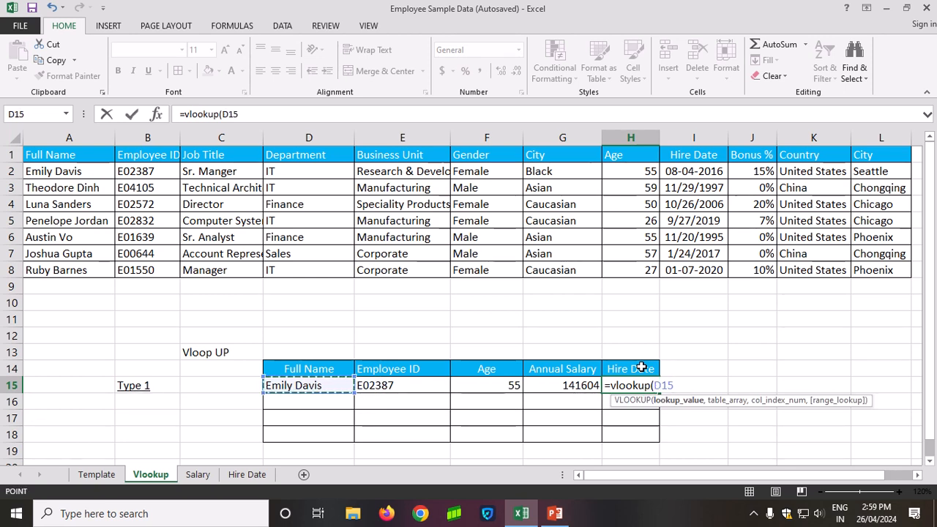
type(",")
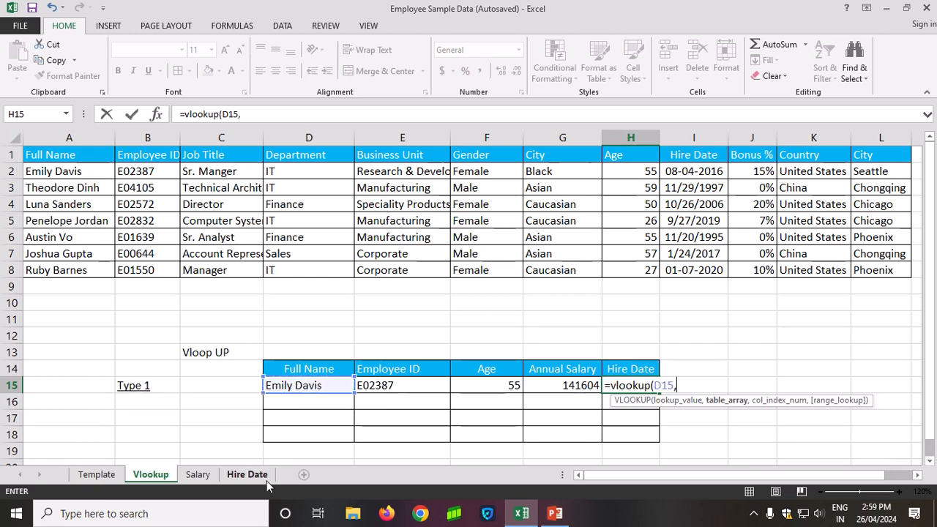
Complete the H15 VLOOKUP with table array 'Hire Date'!A1:B8, column index 2 and 0 for an exact match.
left_click(249, 475)
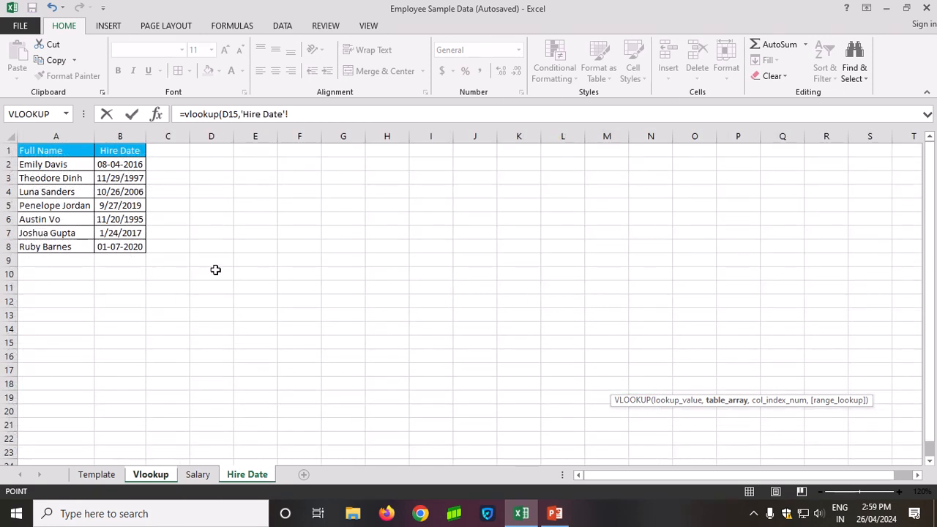
left_click(72, 150)
left_click_drag(71, 150, 131, 249)
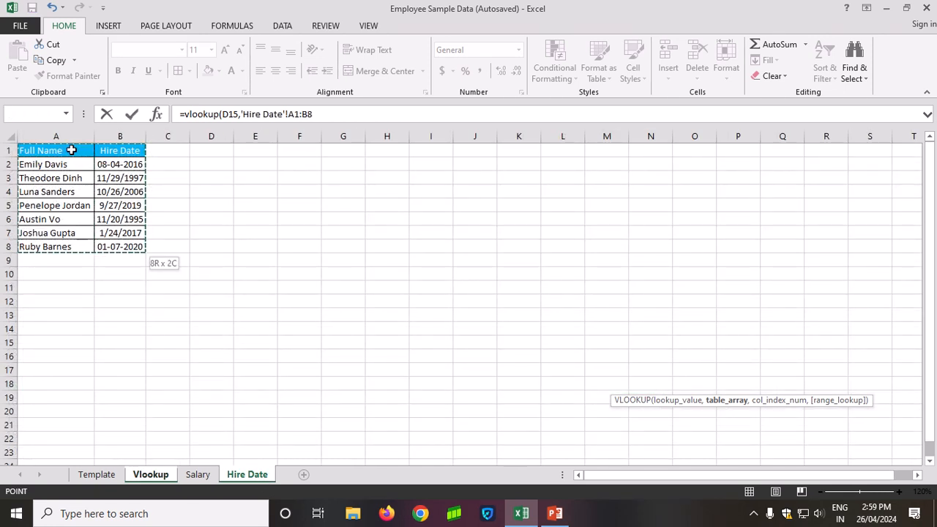
type(",")
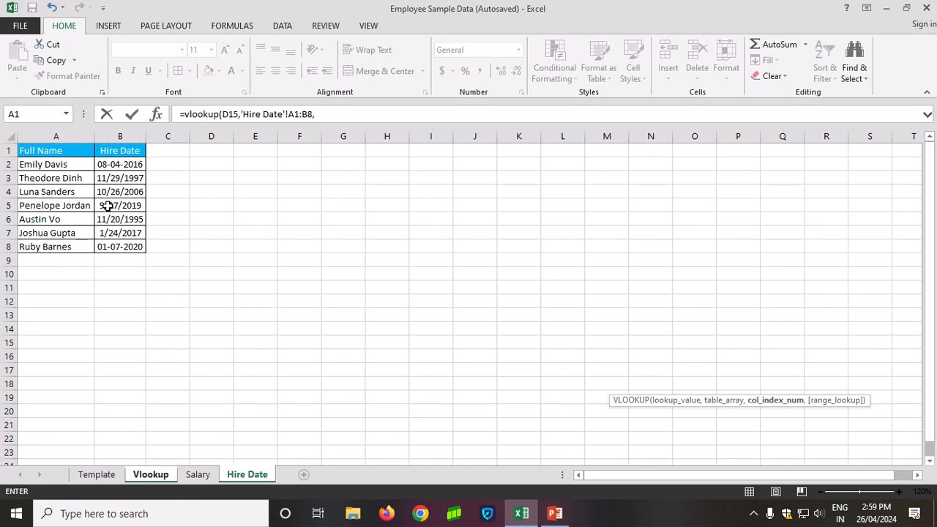
type("2,")
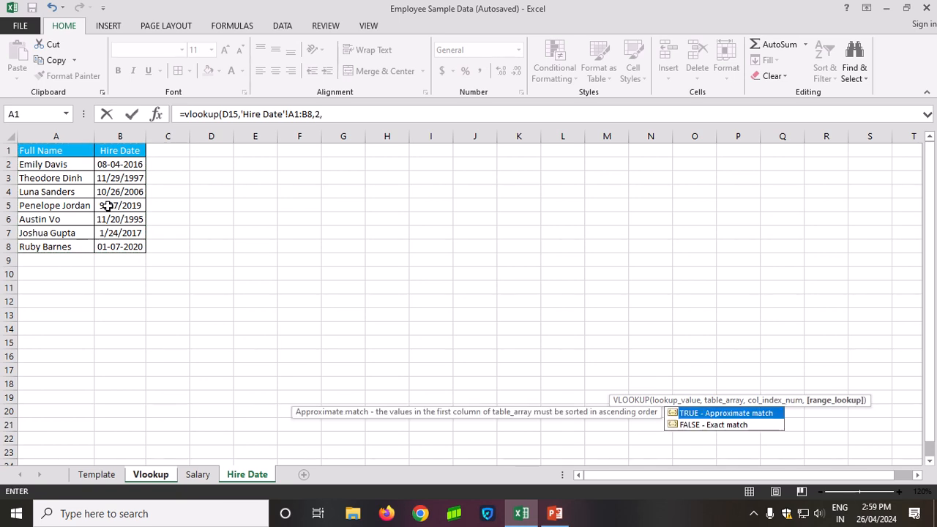
type("0")
key("Return")
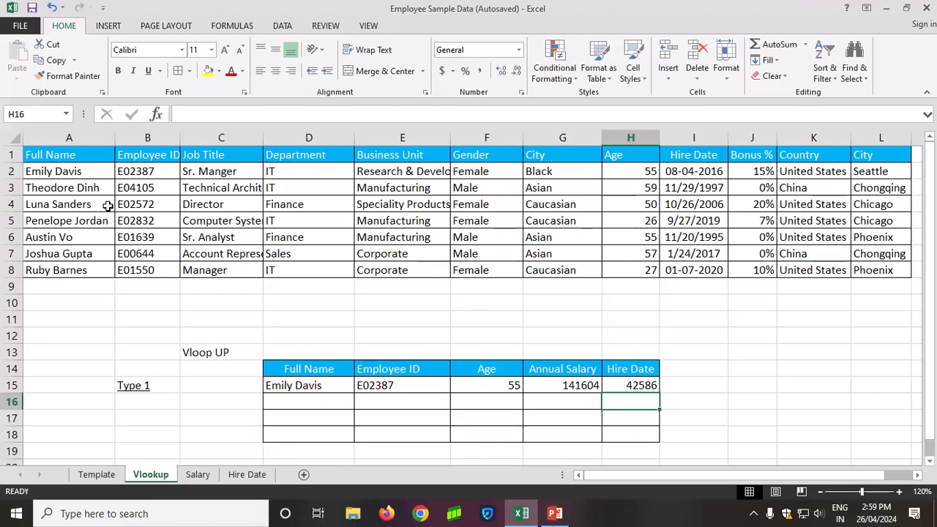
key("Up")
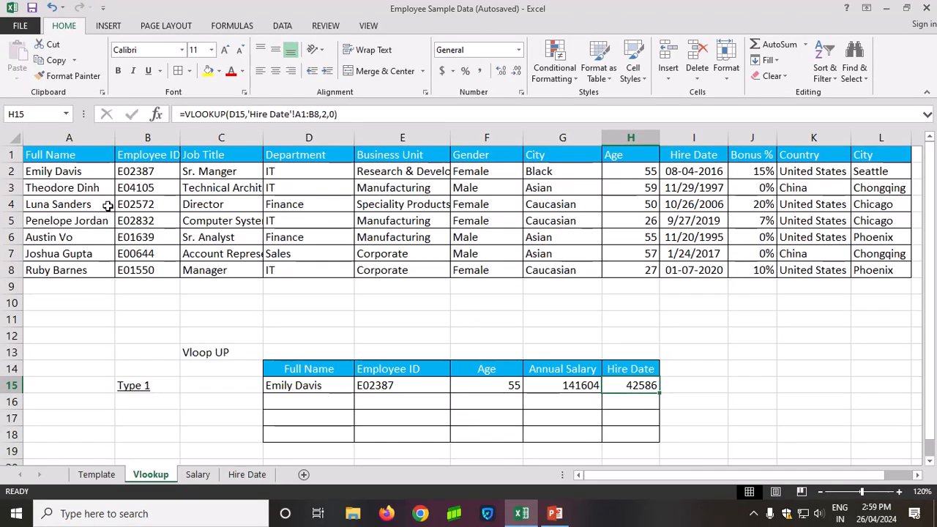
Copy the date formatting of I2 onto H15 with Format Painter and autofit column H's width.
left_click(689, 171)
left_click(64, 77)
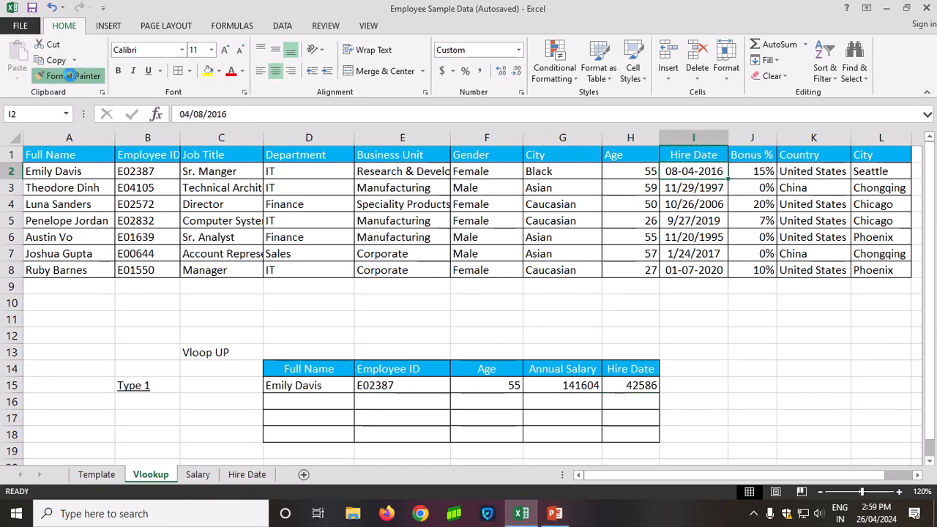
left_click(646, 394)
double_click(660, 138)
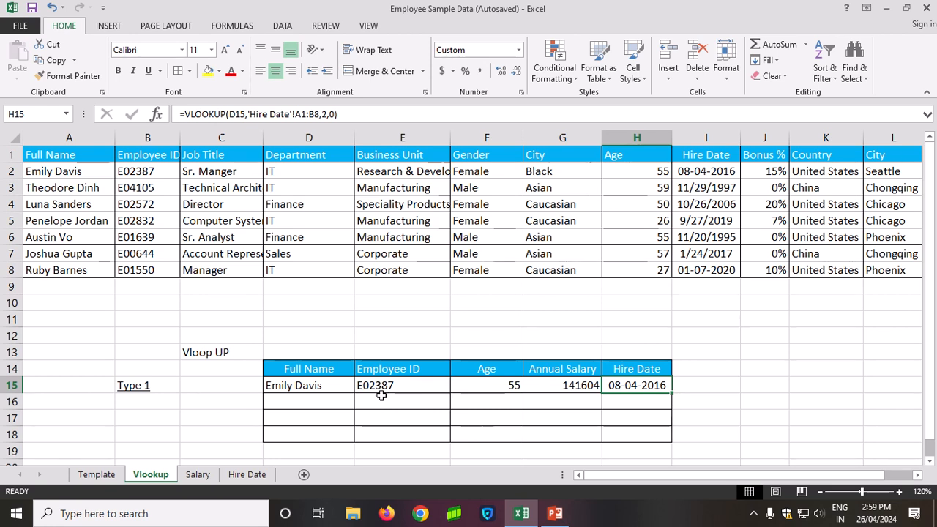
Copy the full name from A4 into D16 of the lookup table.
left_click(337, 386)
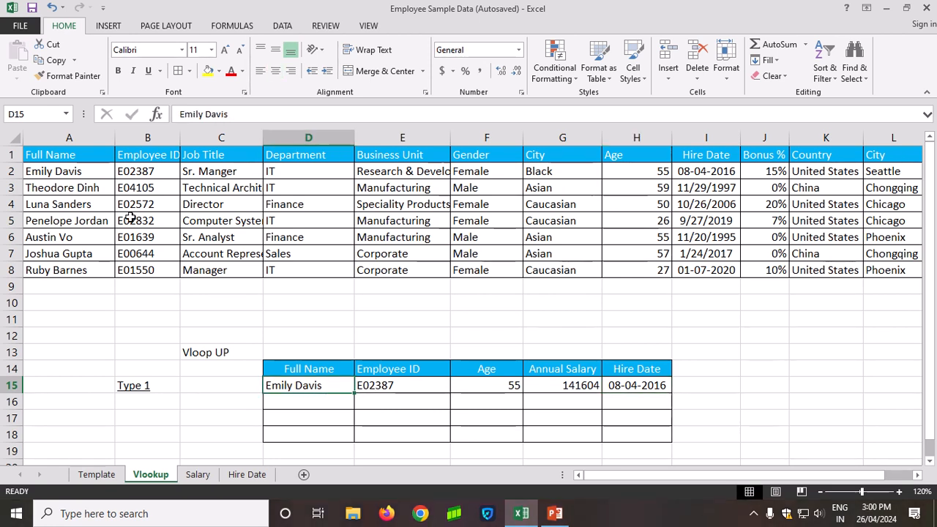
left_click(74, 205)
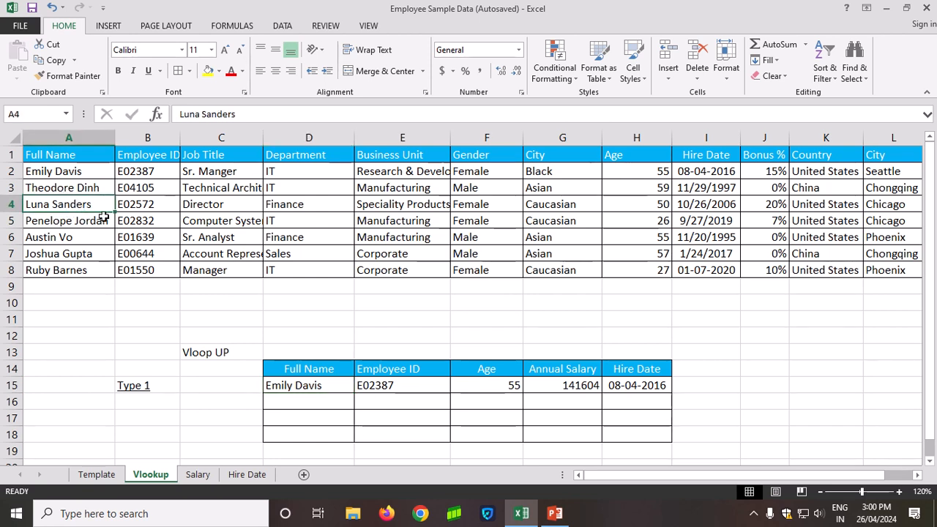
key("ctrl+c")
left_click(310, 401)
key("ctrl+v")
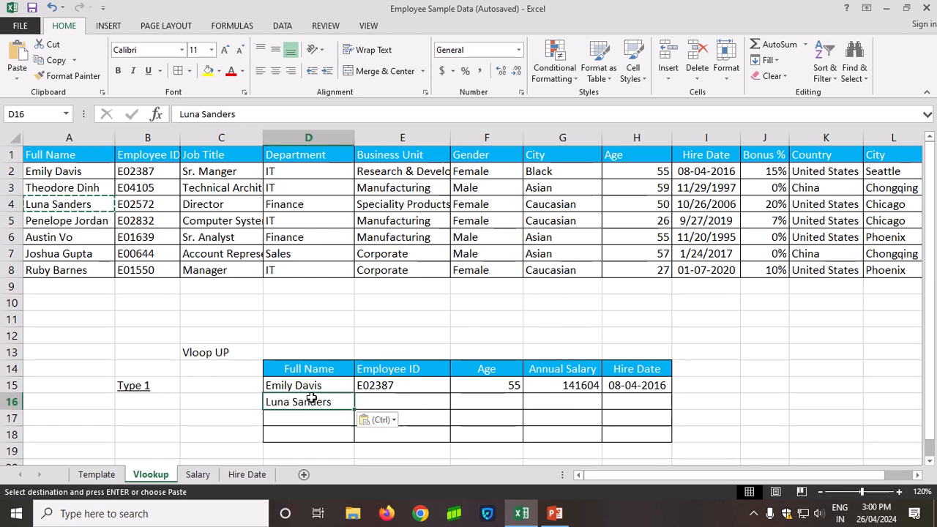
Copy the full name from A8 into D17 of the lookup table.
left_click(80, 253)
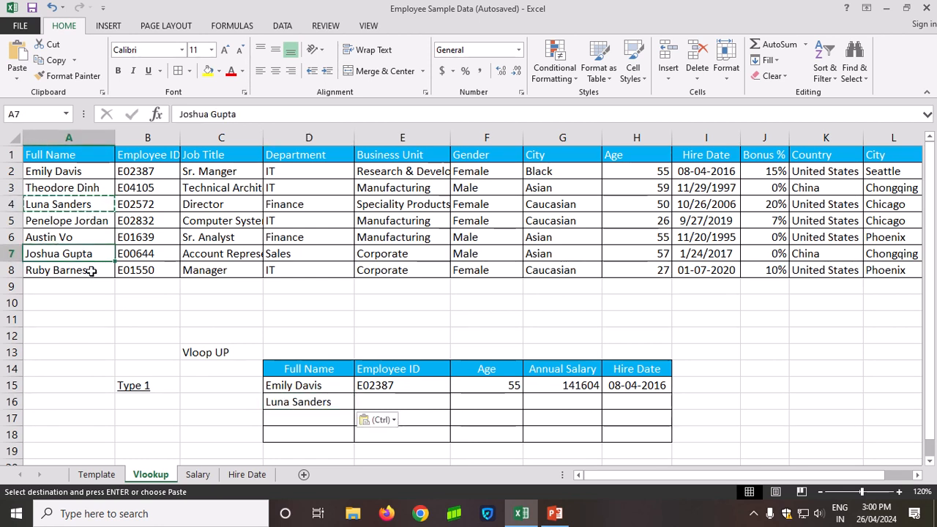
left_click(101, 274)
key("ctrl+c")
left_click(296, 415)
key("ctrl+v")
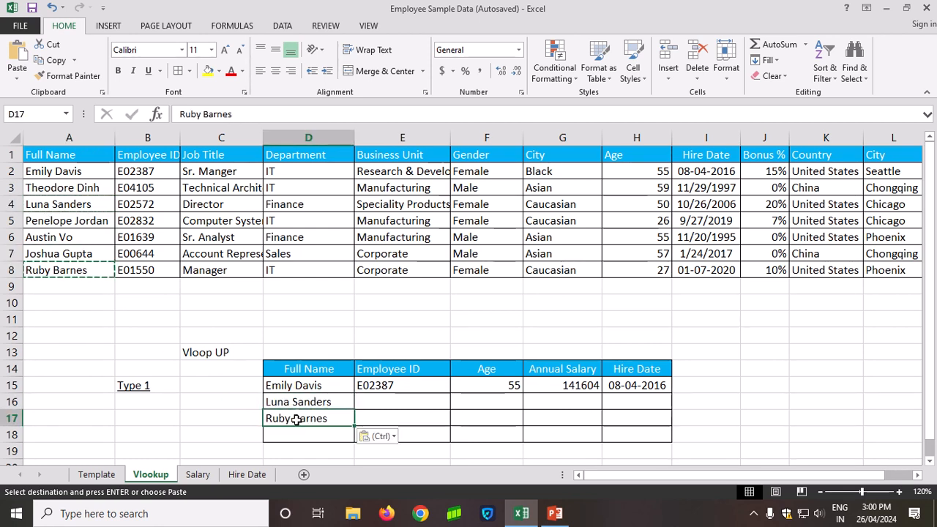
left_click(290, 446)
Fill the VLOOKUP formulas in E15, F15, G15 and H15 down through row 17.
scroll(416, 429, "down", 1)
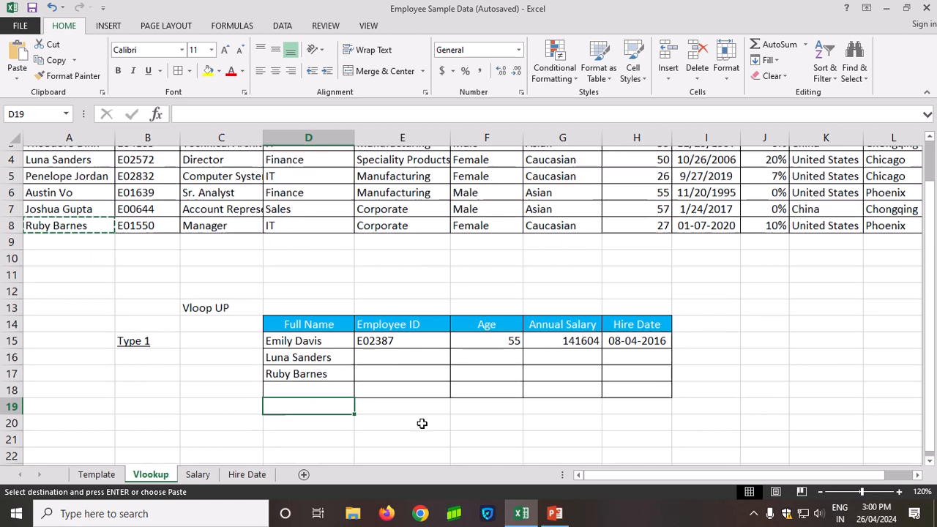
left_click(408, 335)
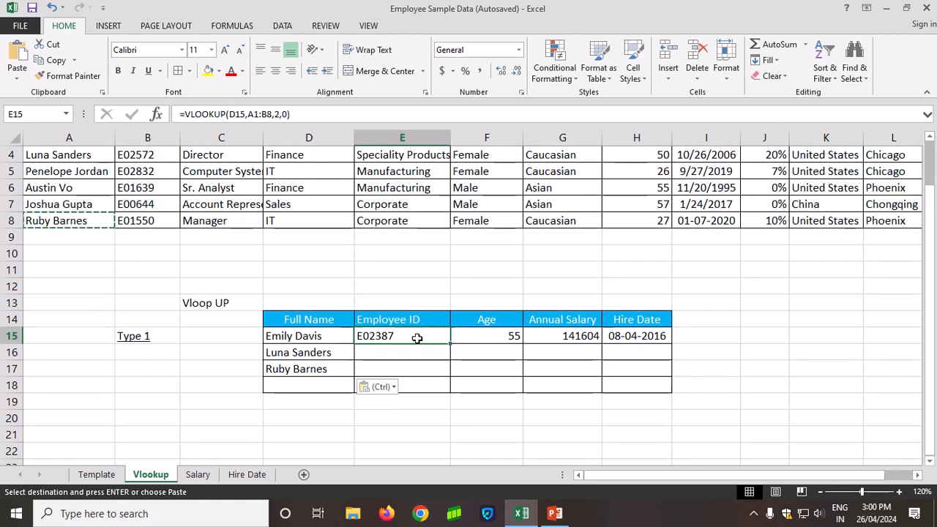
left_click_drag(451, 343, 451, 377)
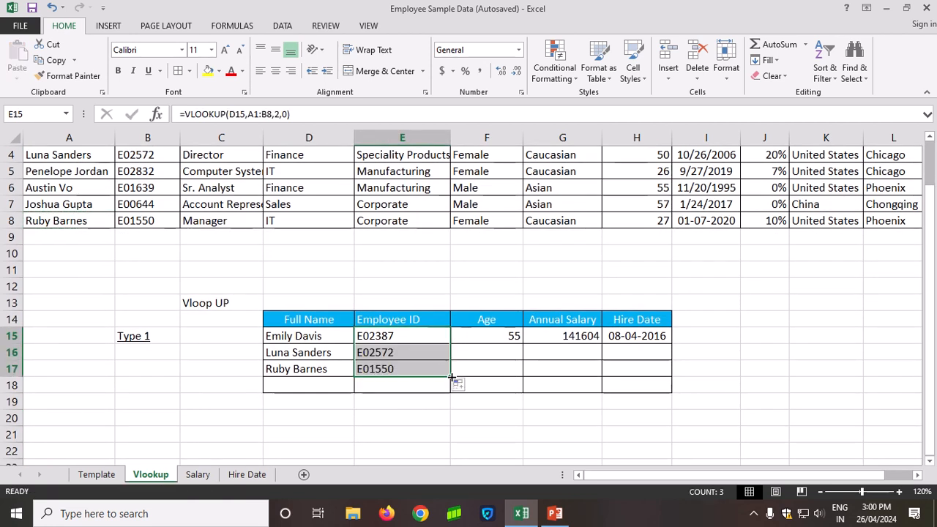
left_click(507, 335)
left_click_drag(523, 344, 525, 376)
left_click(578, 336)
left_click_drag(601, 344, 601, 378)
left_click(647, 336)
left_click_drag(670, 344, 670, 378)
Search the Vlookup sheet for the full name held in D17.
scroll(540, 417, "up", 1)
left_click(310, 417)
key("ctrl+c")
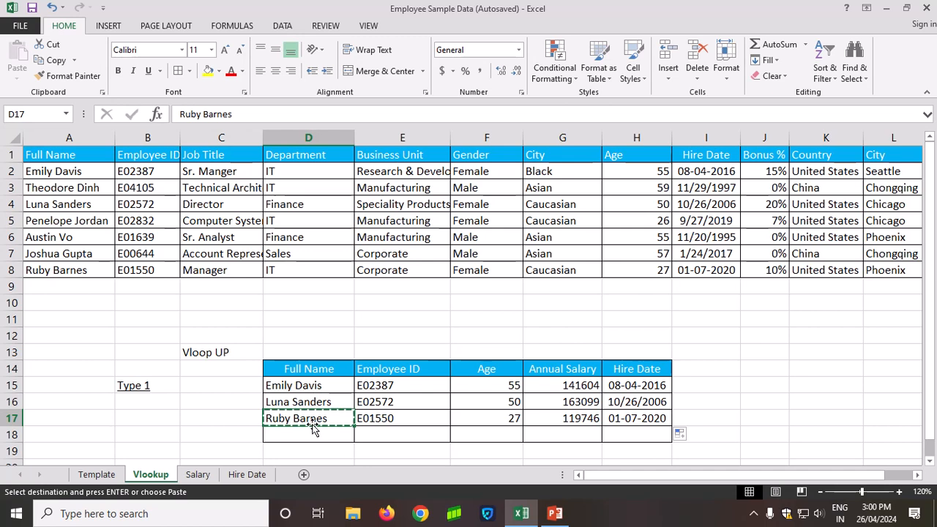
left_click(237, 342)
key("ctrl+f")
key("ctrl+v")
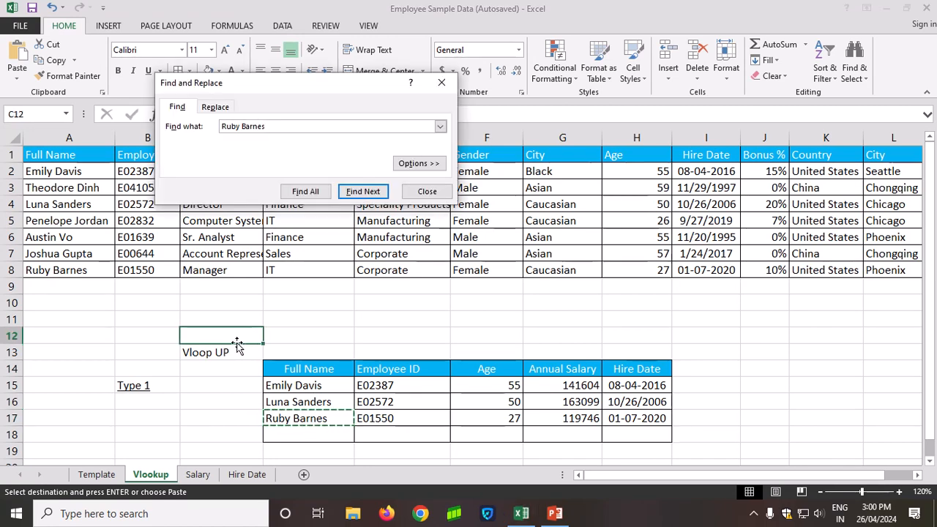
key("Escape")
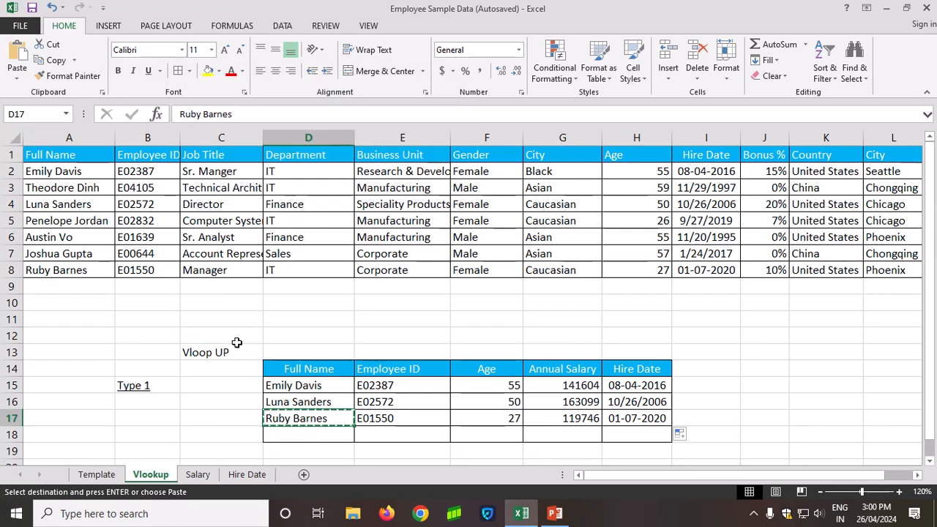
key("ctrl+f")
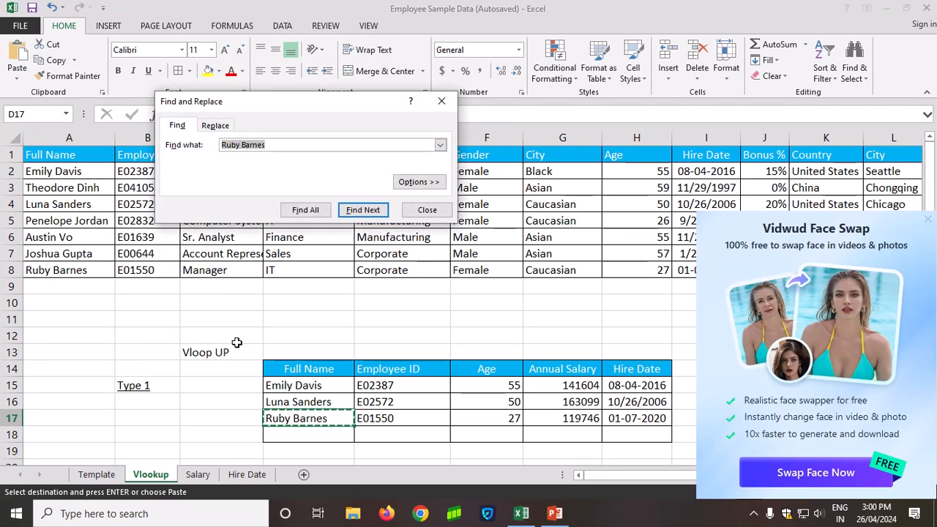
left_click(928, 219)
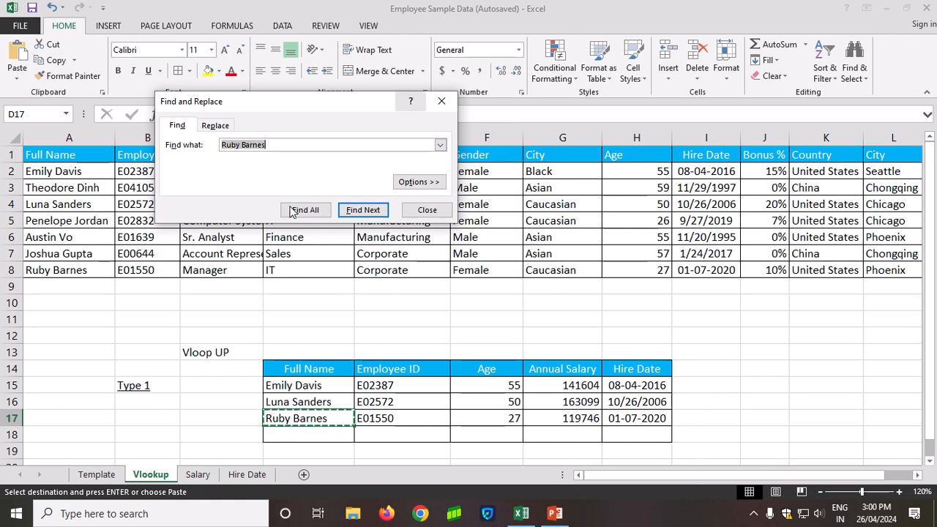
left_click(360, 212)
left_click(360, 211)
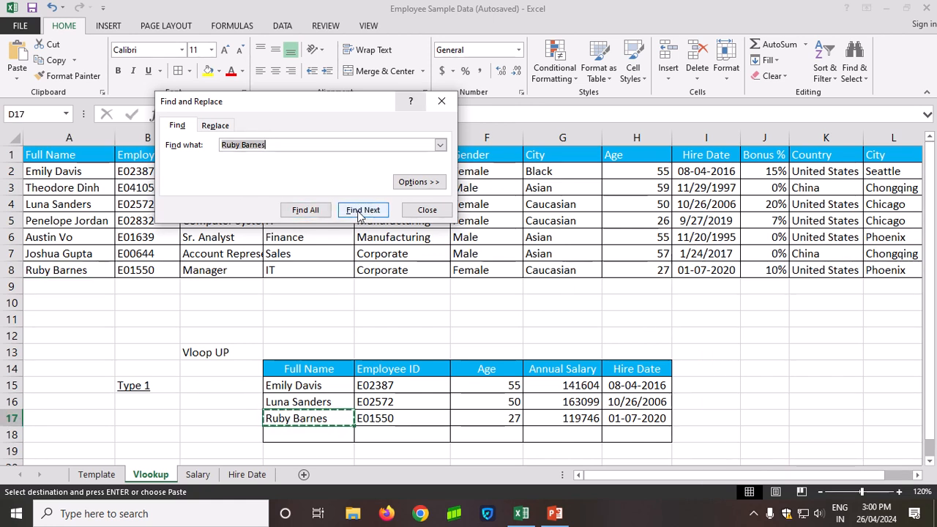
Compare the employee ID and age in source row 8 with the looked-up values in E17 and F17.
left_click(55, 272)
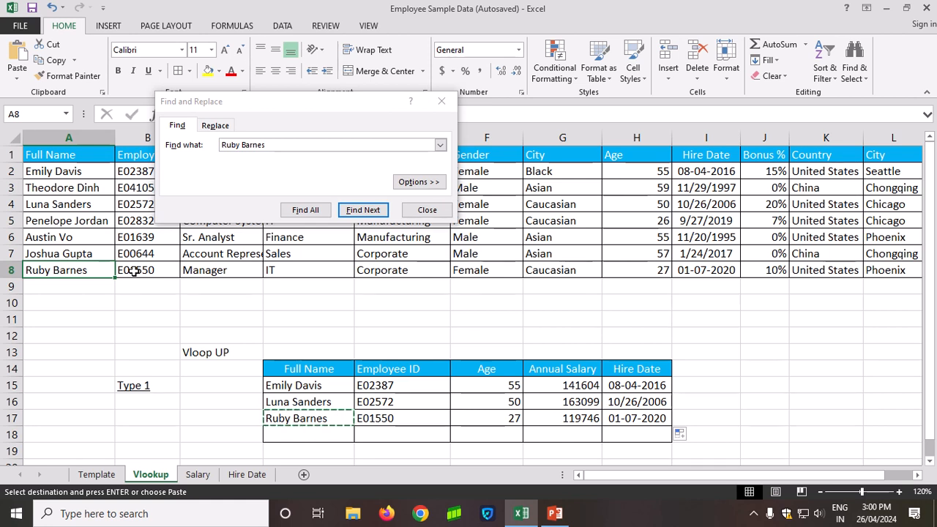
left_click(134, 271)
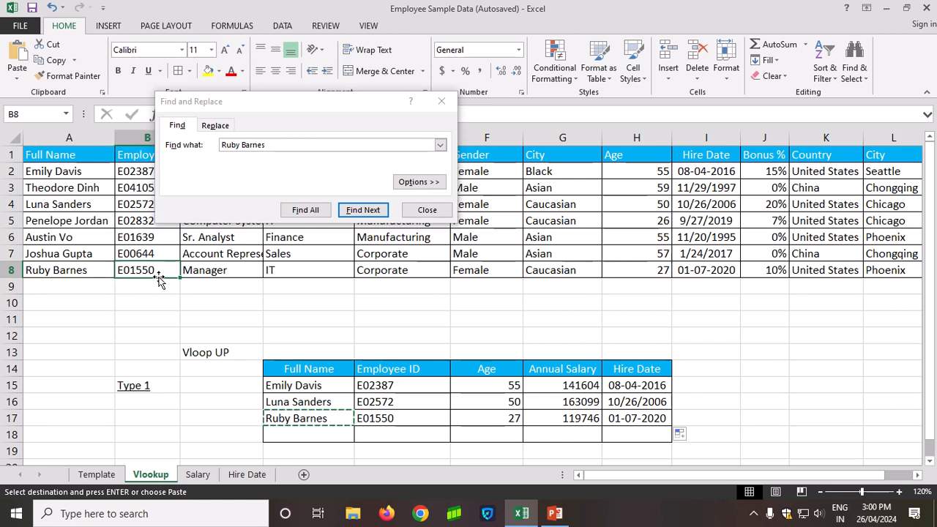
left_click(436, 416)
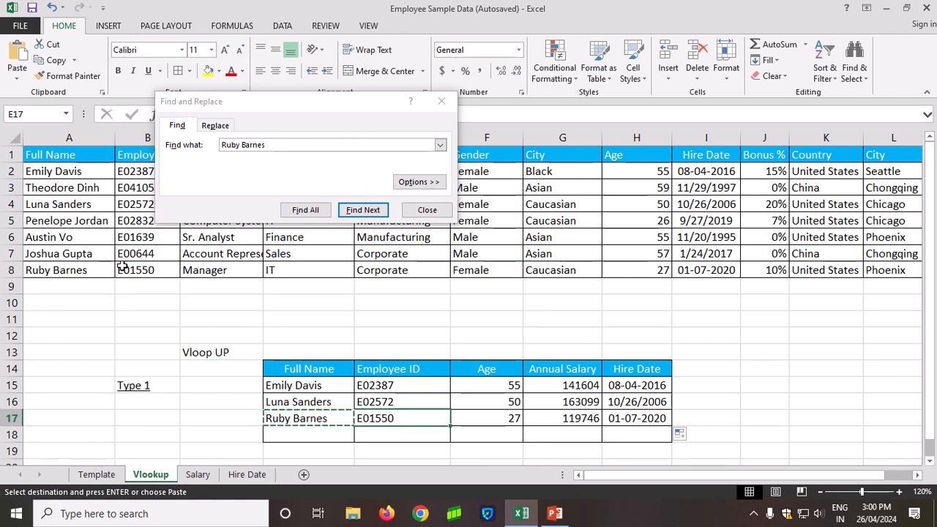
left_click(642, 273)
left_click(515, 418)
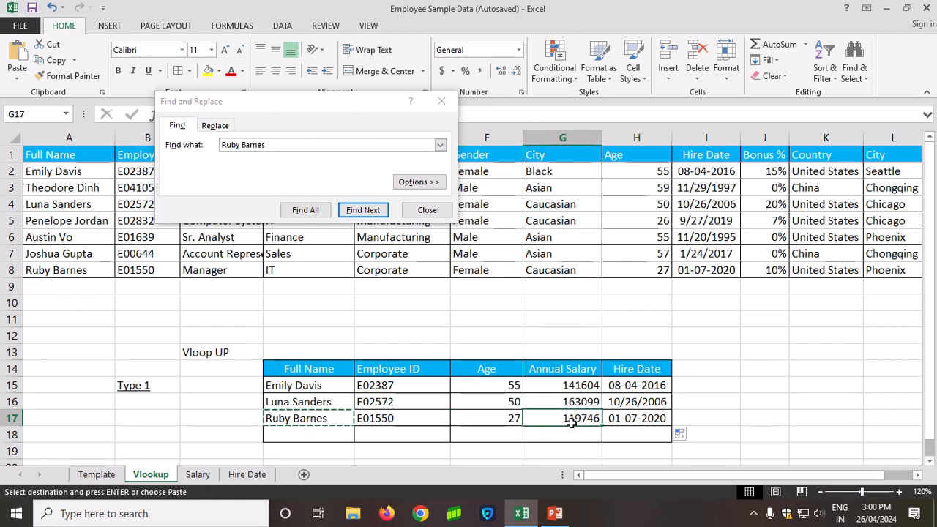
Check the annual salary in G17 against cell B8 on the Salary sheet.
left_click(59, 268)
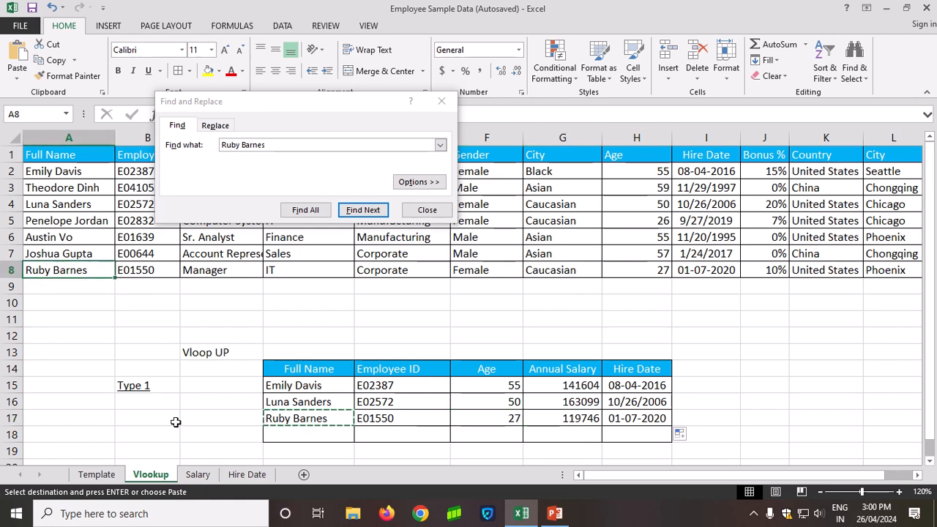
left_click(198, 474)
left_click(139, 247)
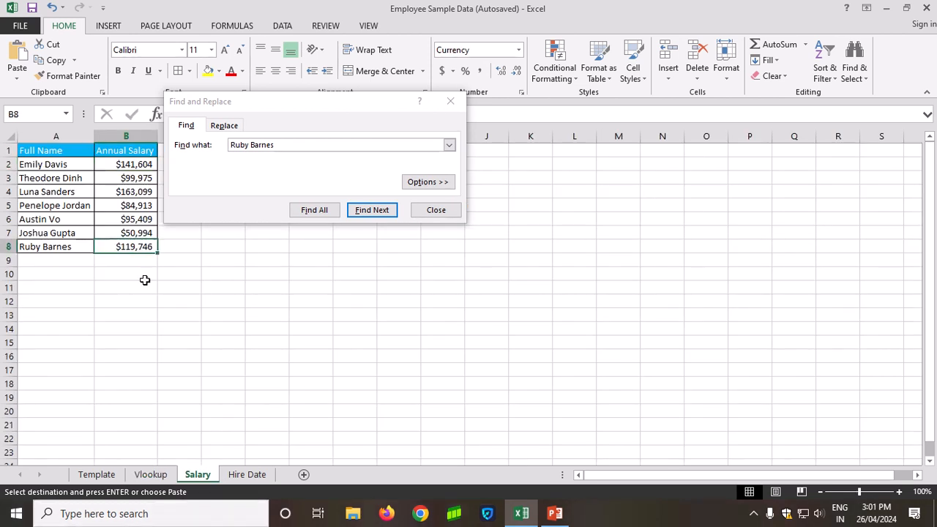
left_click(150, 475)
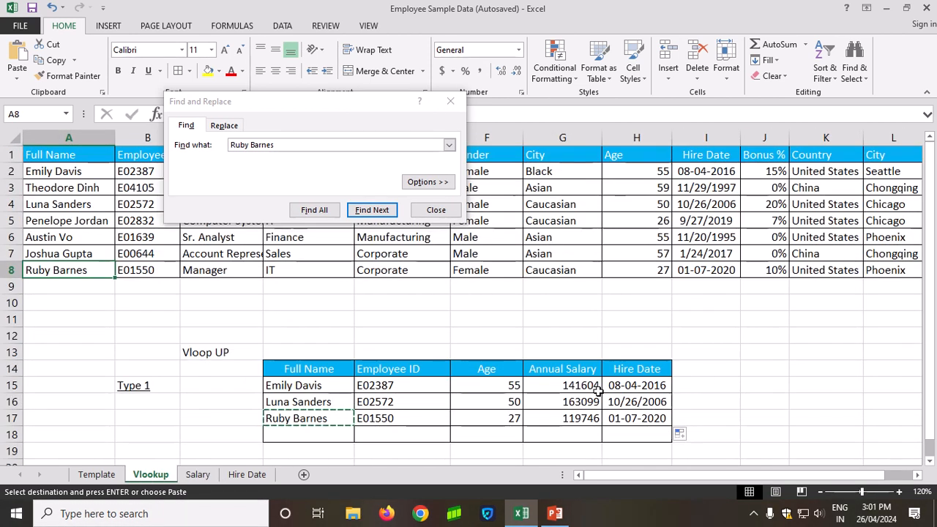
left_click(583, 413)
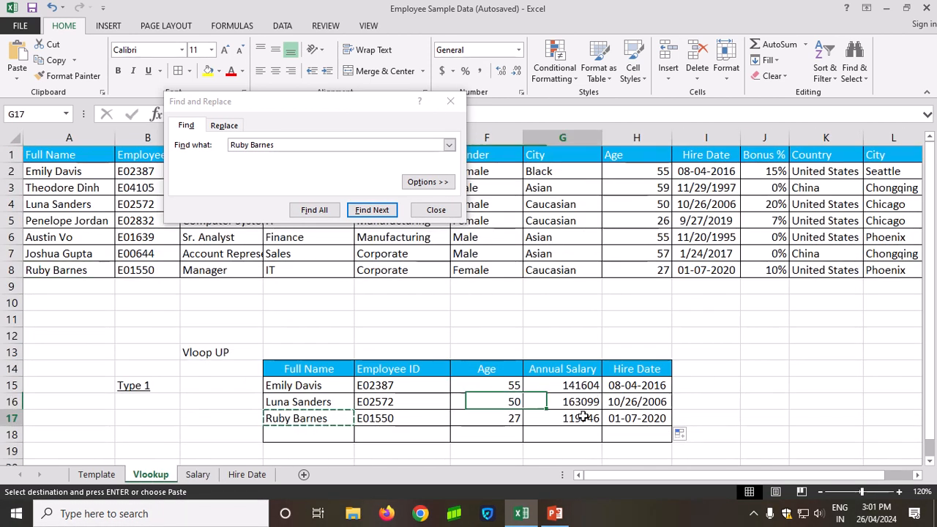
Check the hire date in H17 against B8 on the Hire Date sheet and close the Find and Replace dialog.
left_click(646, 419)
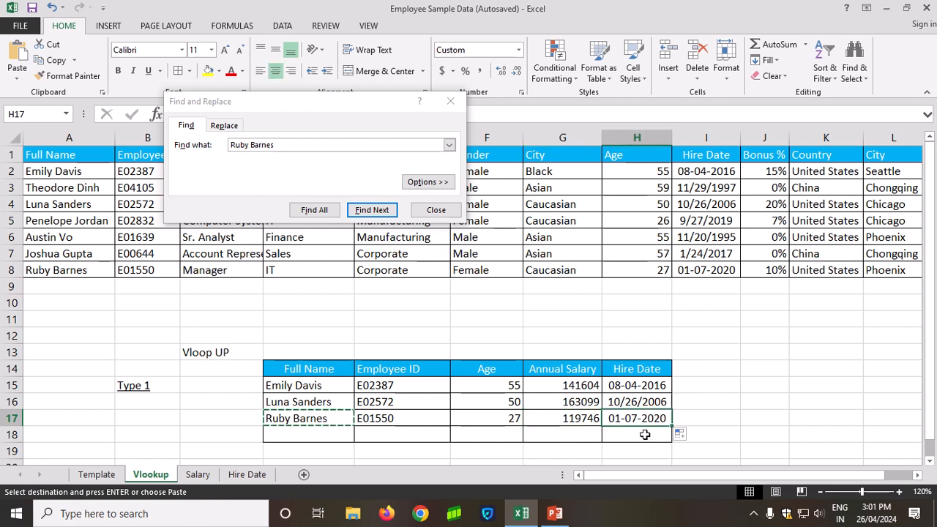
left_click(248, 475)
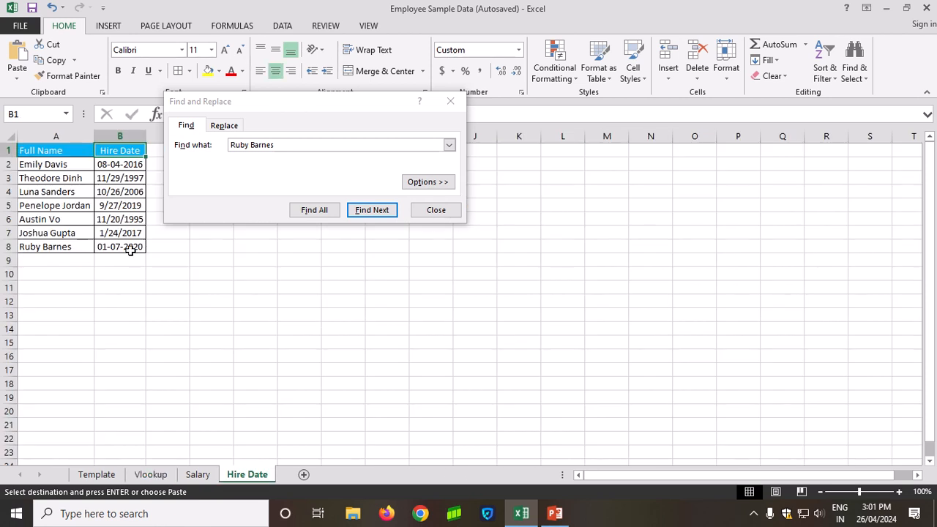
left_click(130, 250)
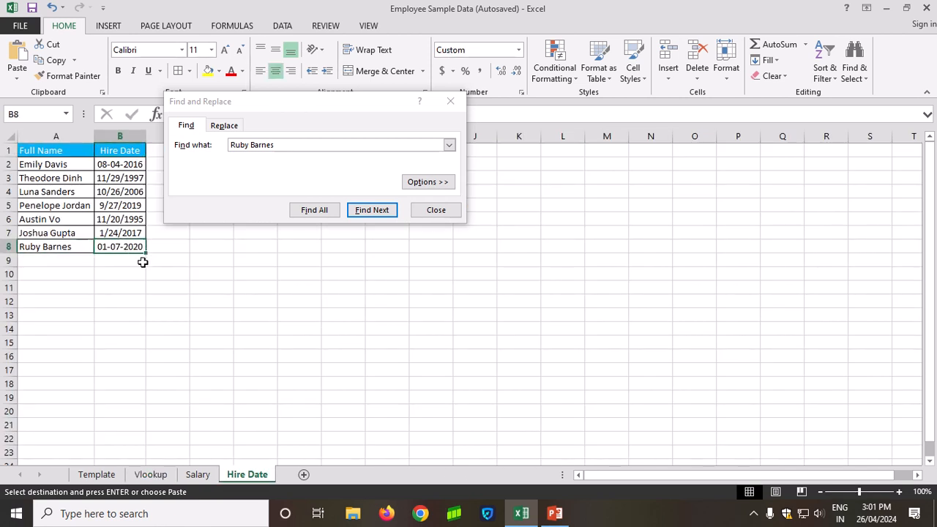
left_click(151, 474)
scroll(495, 396, "down", 1)
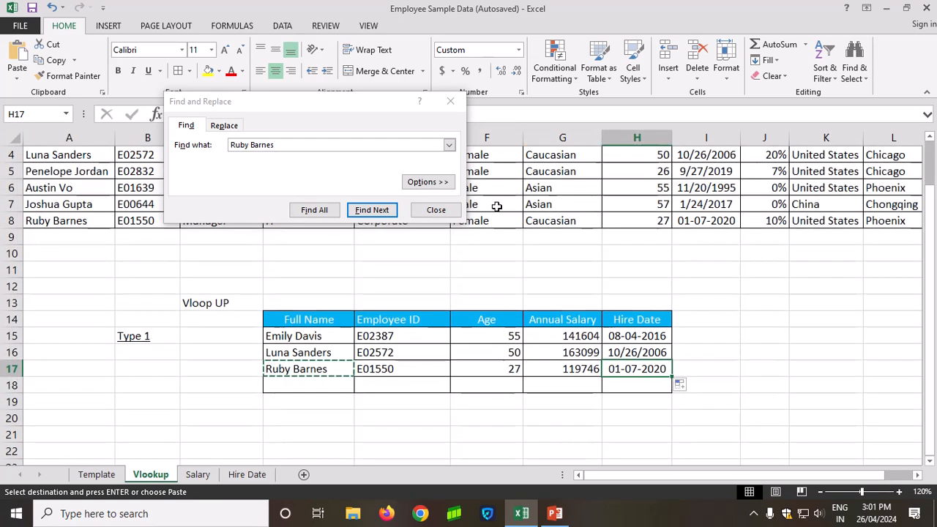
left_click(450, 101)
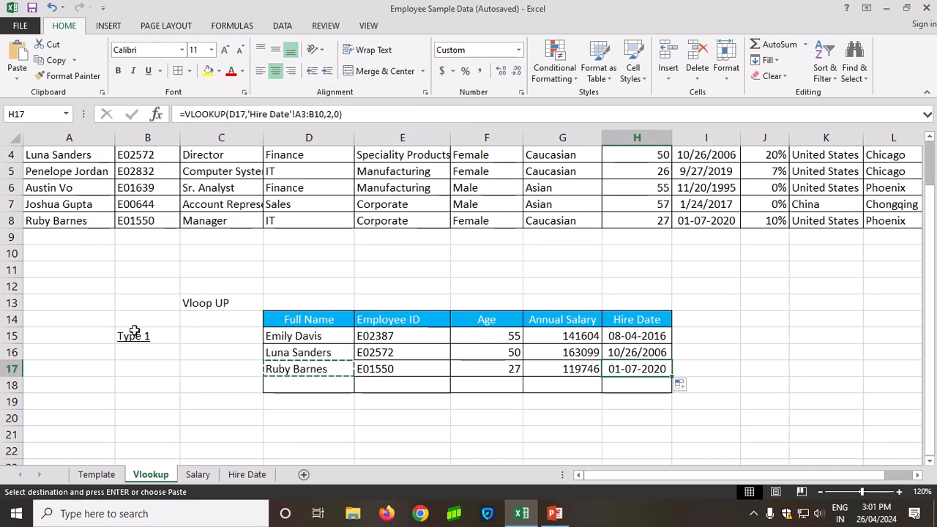
Remove the borders of the unused table row 18 by filling blank cell C18 across through I18.
left_click(261, 392)
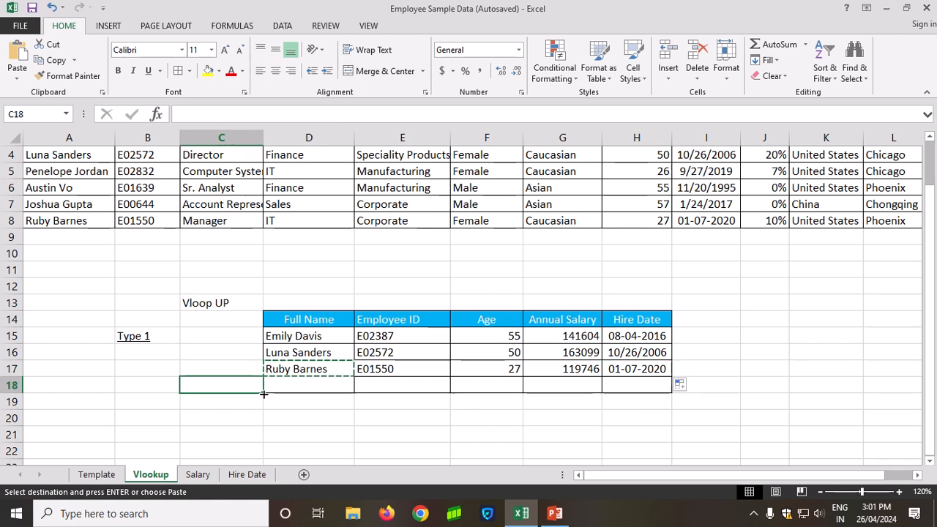
left_click_drag(264, 395, 739, 396)
left_click(652, 448)
Enter the label "Type 2" in B19.
left_click(138, 408)
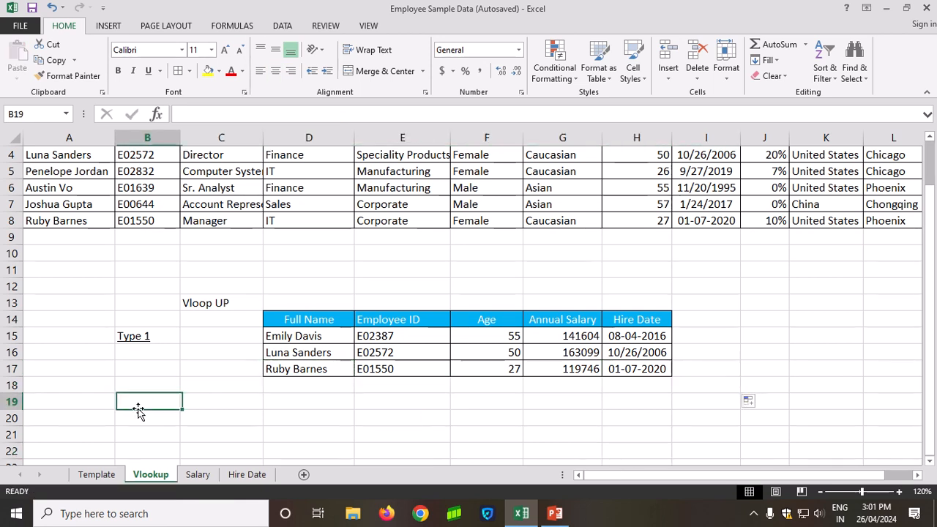
type("Type")
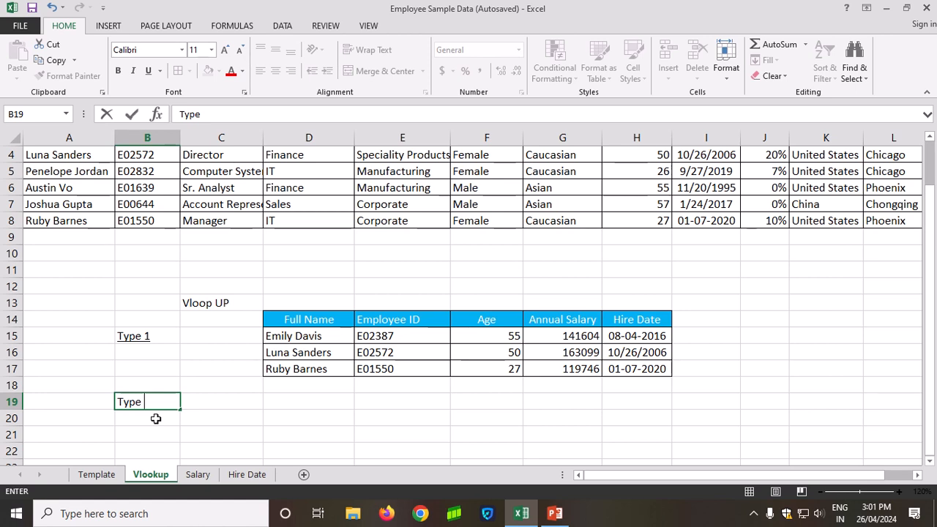
type(" 2")
key("Return")
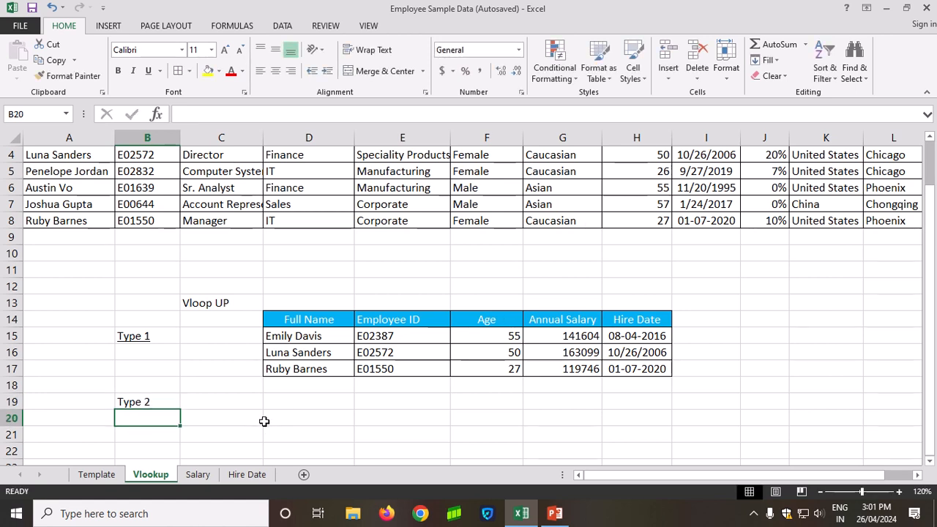
Copy the full name from A7 into D19 beside the Type 2 label.
left_click(282, 403)
left_click(56, 204)
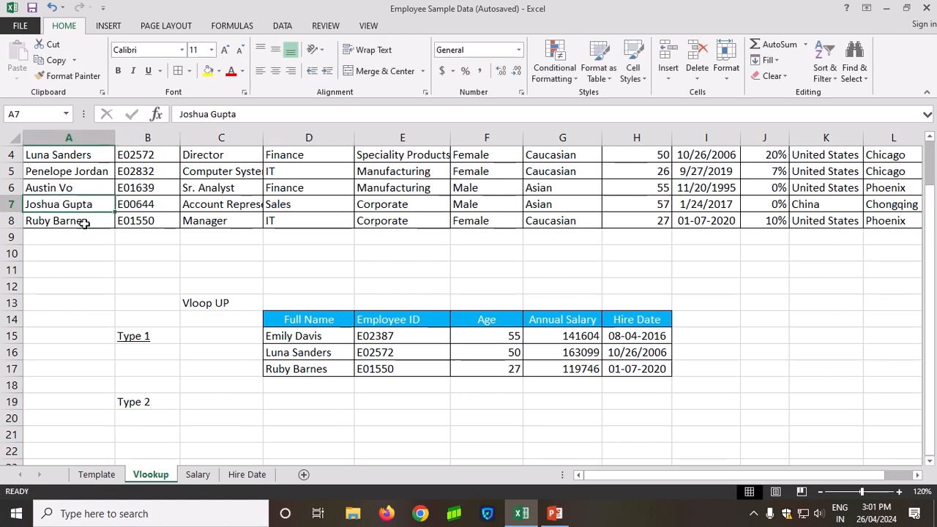
key("ctrl+c")
left_click(312, 402)
key("ctrl+v")
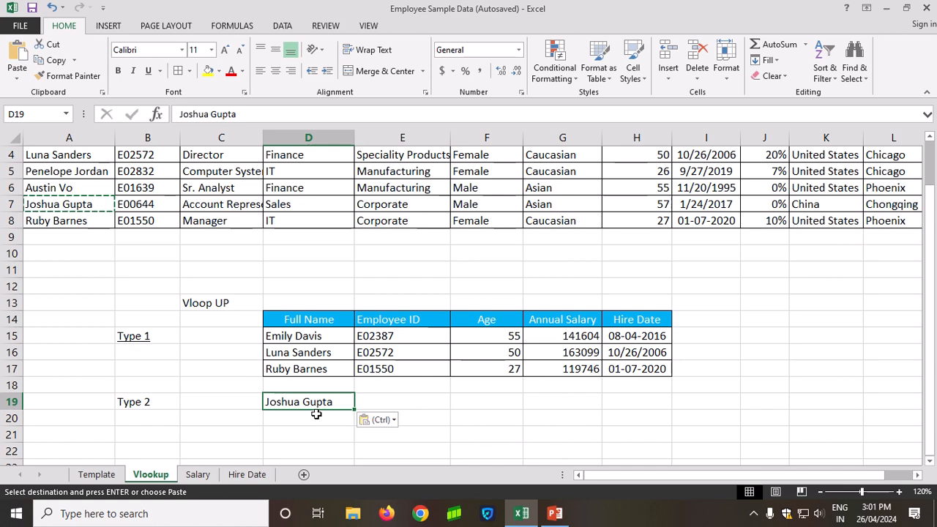
Start a VLOOKUP formula in the Employee ID cell E19 with the Insert Function dialog, keeping the source table in view.
left_click(412, 404)
scroll(413, 405, "up", 1)
scroll(402, 402, "down", 1)
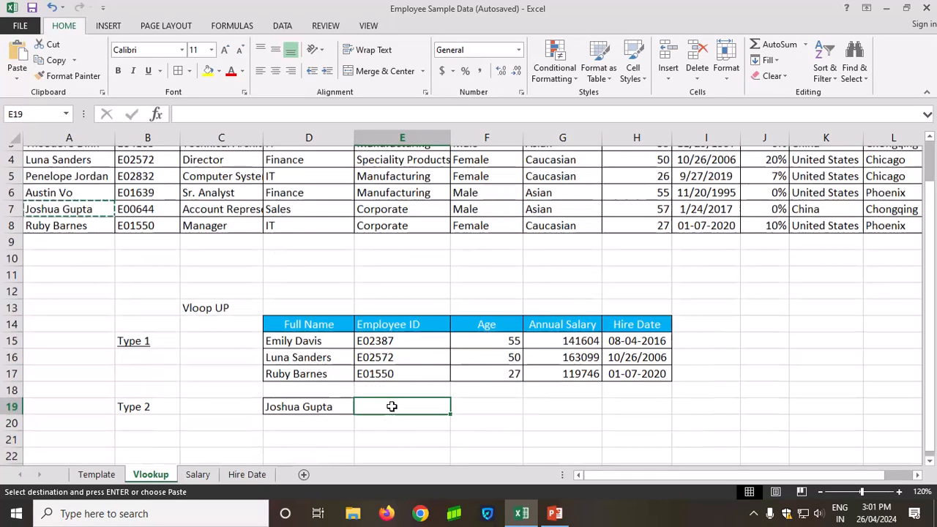
left_click(403, 336)
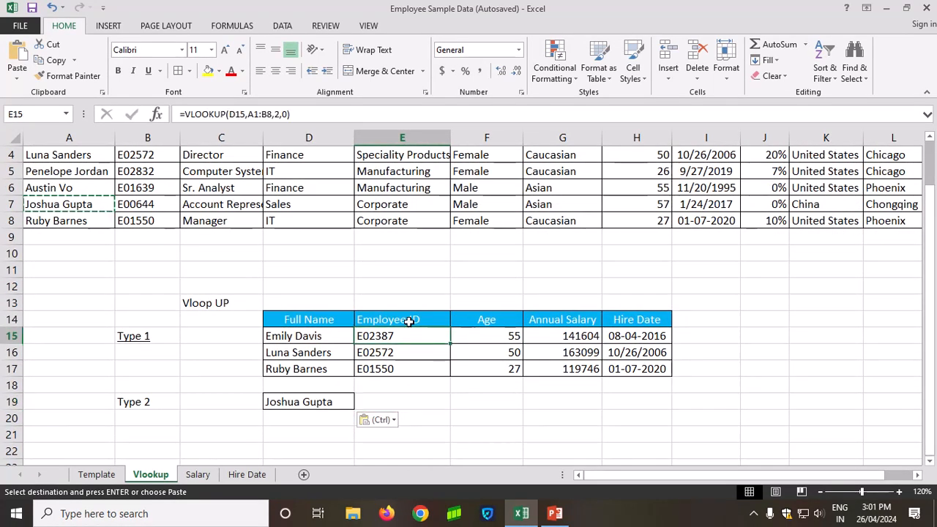
left_click(395, 400)
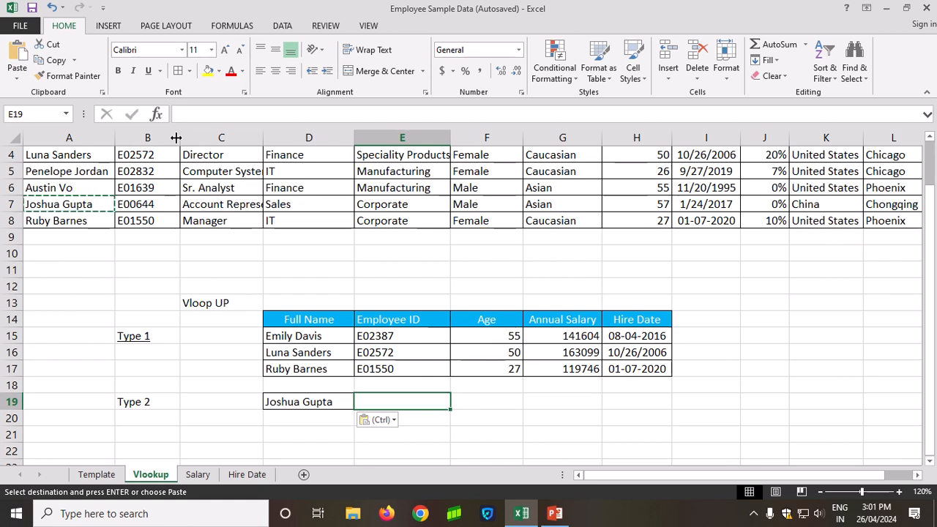
left_click(158, 115)
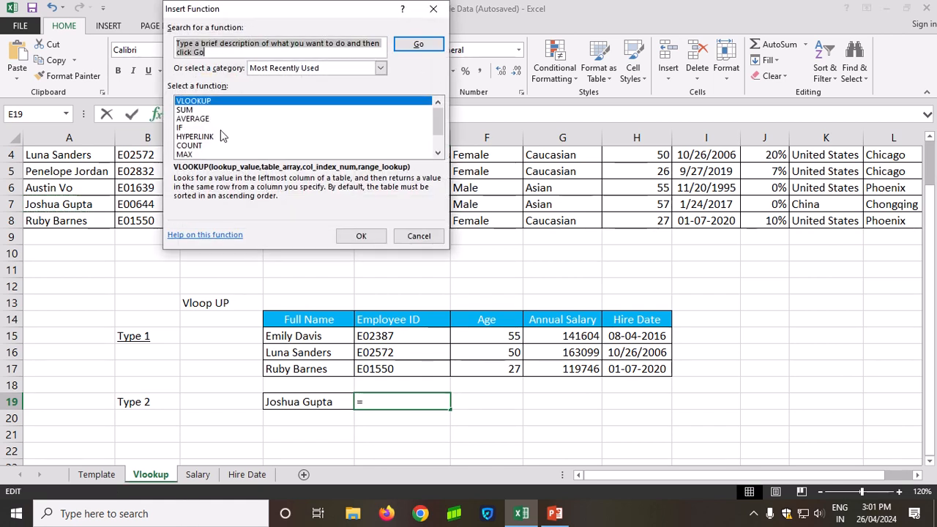
left_click(217, 103)
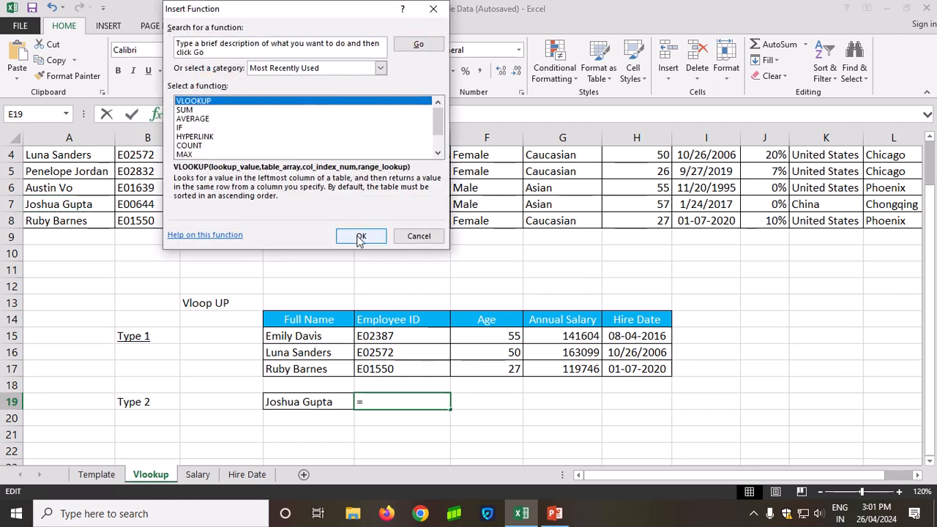
left_click(360, 237)
left_click_drag(311, 35, 468, 46)
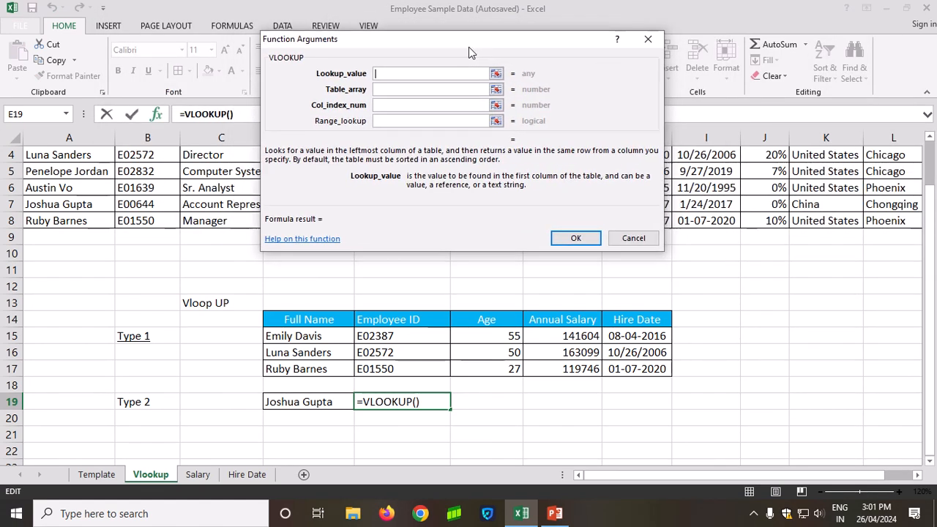
scroll(469, 293, "up", 1)
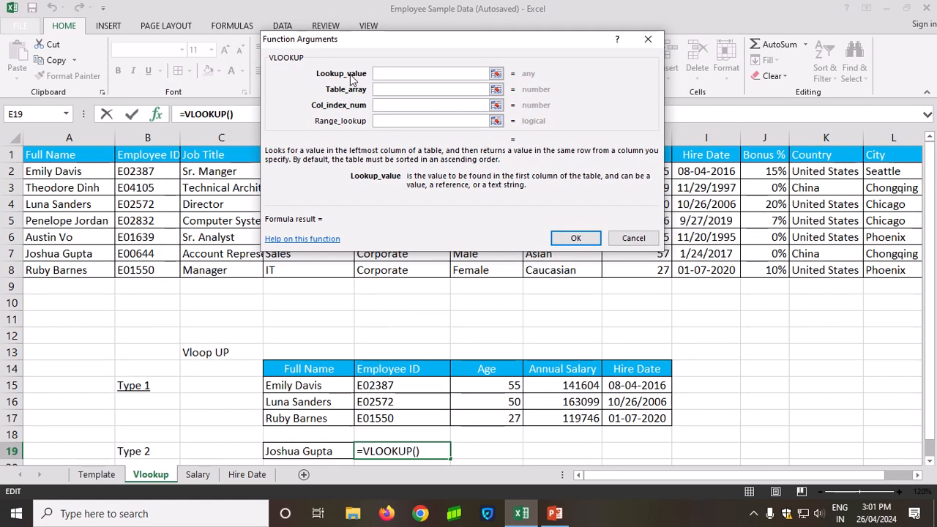
Complete E19's VLOOKUP with lookup value D19, table array A1:B8, column index 2 and range lookup 0, and review its arguments.
left_click(317, 453)
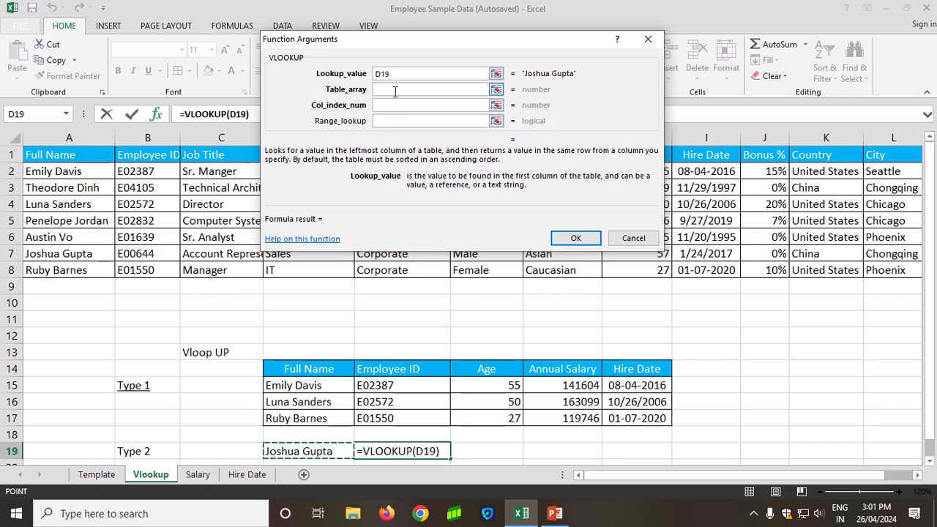
left_click(394, 89)
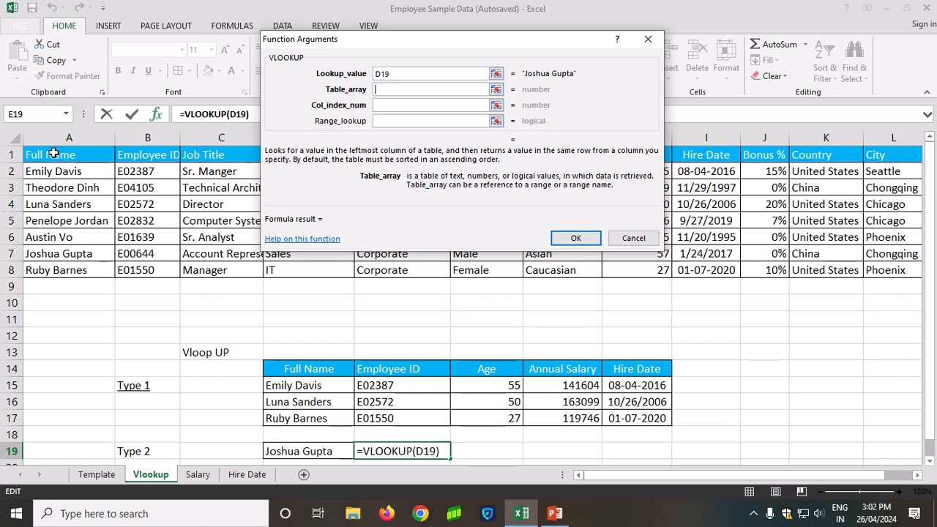
left_click_drag(54, 153, 141, 272)
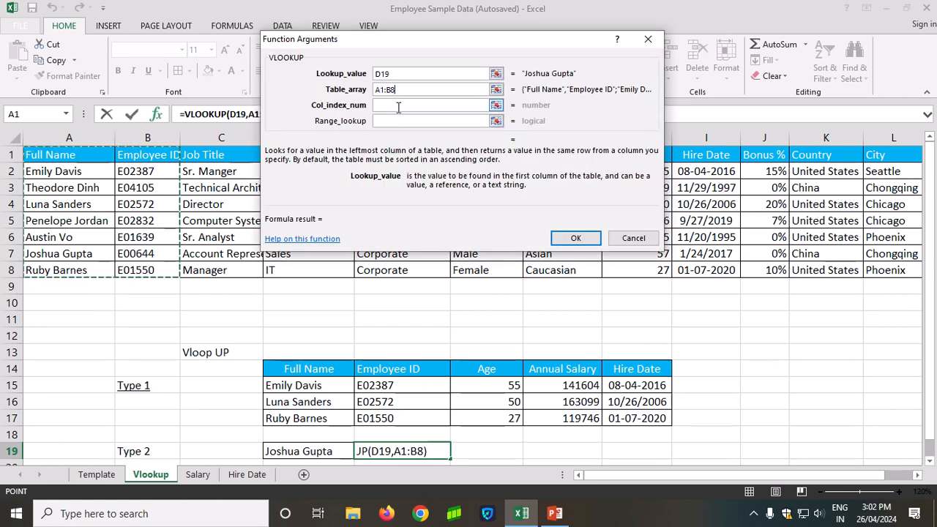
left_click(399, 105)
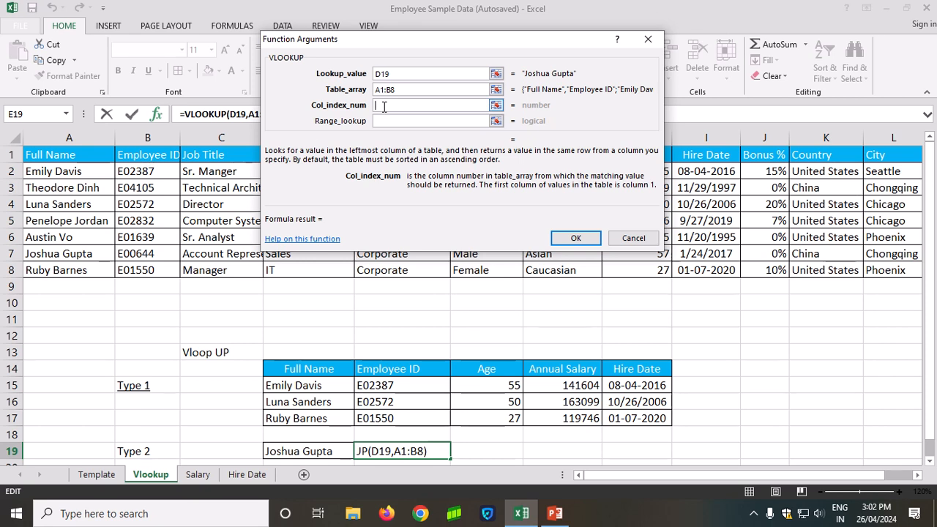
type("2")
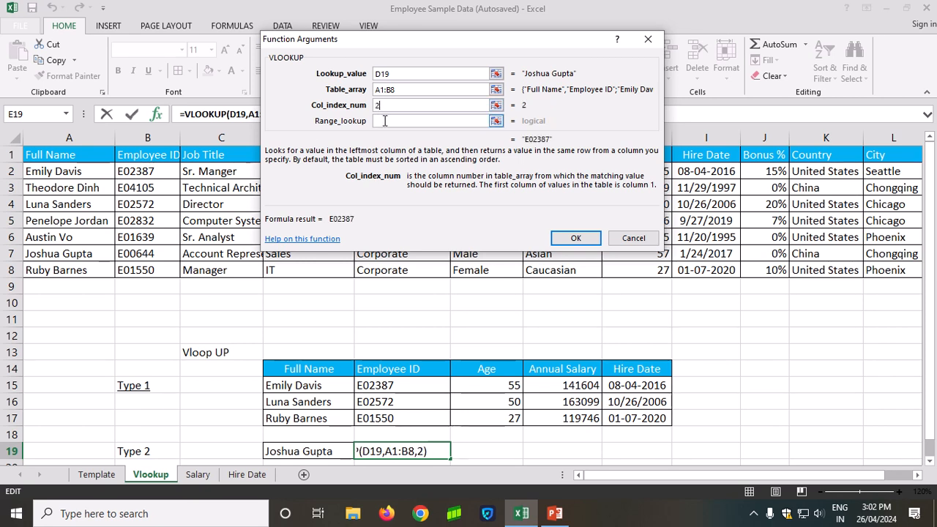
left_click(385, 120)
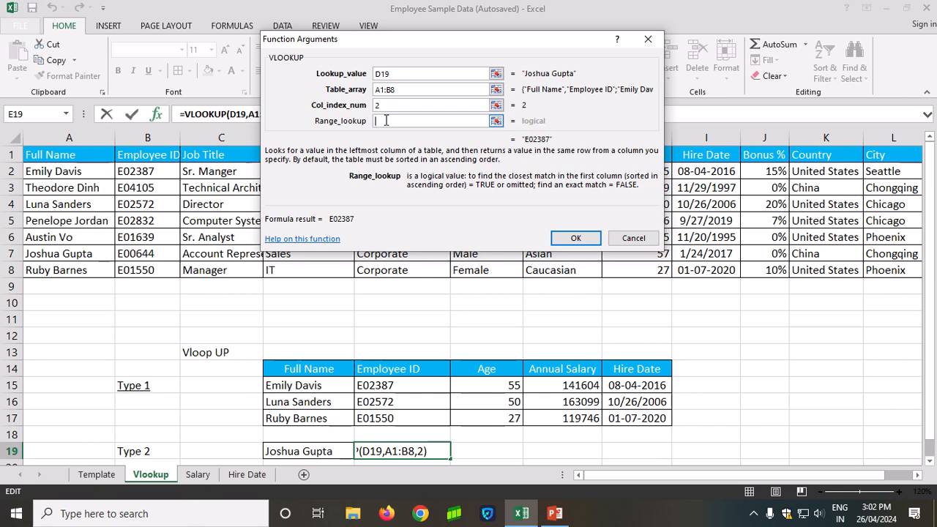
type("0")
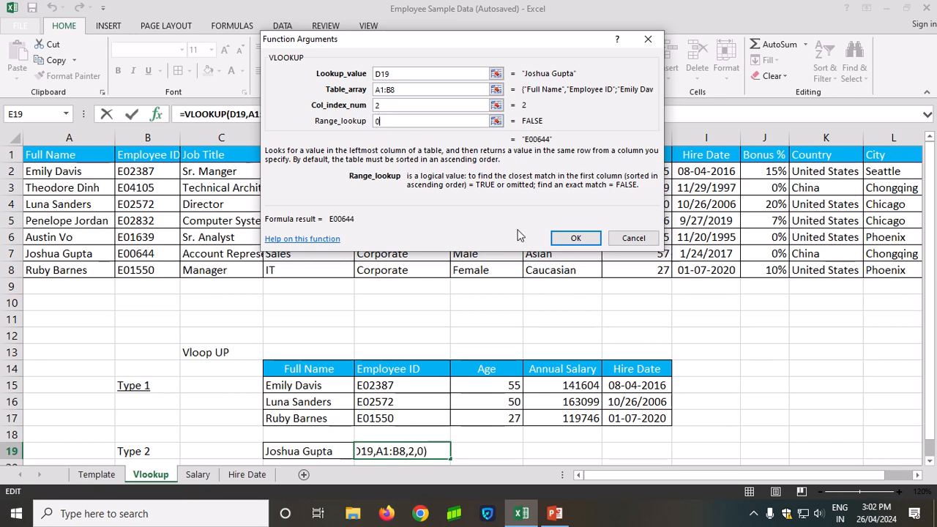
left_click(576, 240)
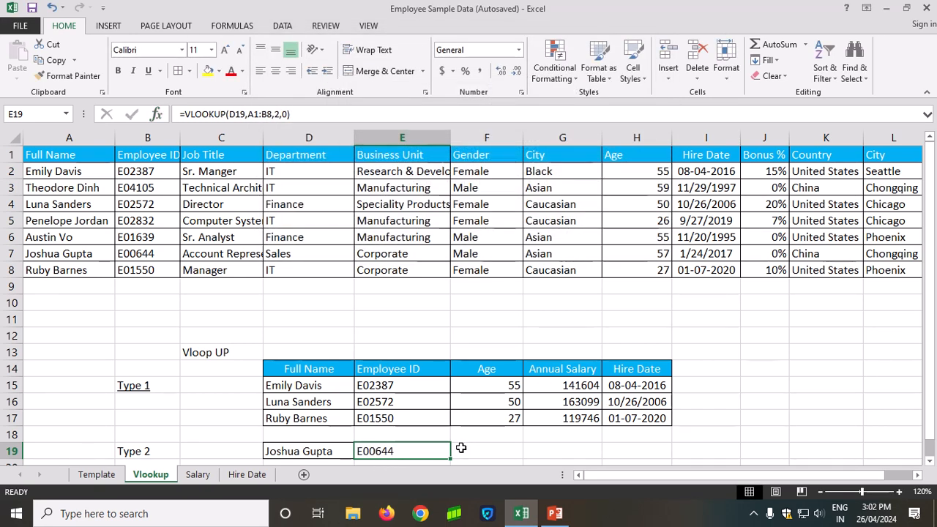
left_click(158, 116)
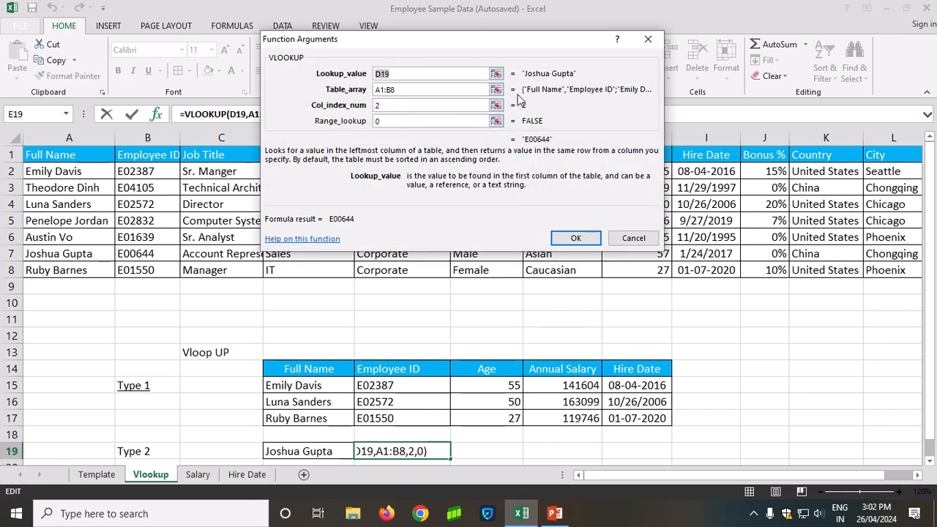
key("Return")
Insert a VLOOKUP function in the Age cell F19 with D19 as the lookup value.
left_click(481, 445)
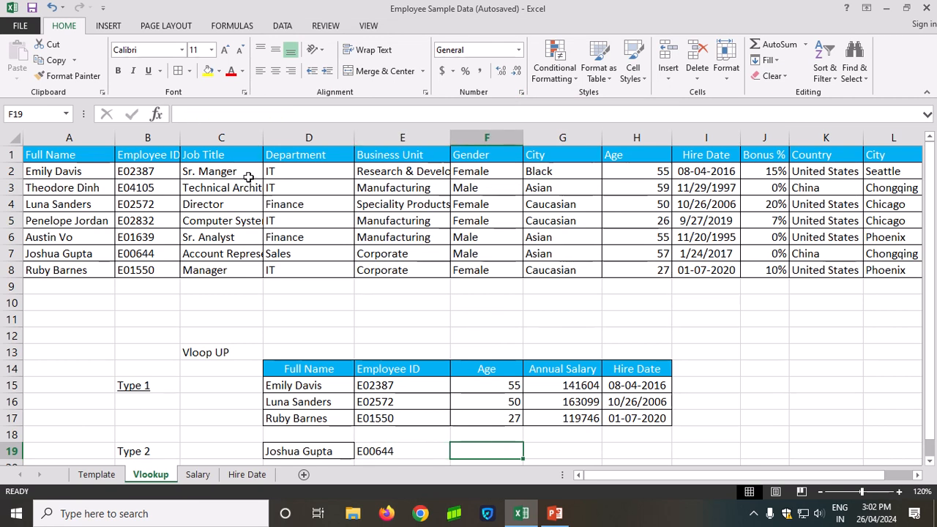
left_click(156, 115)
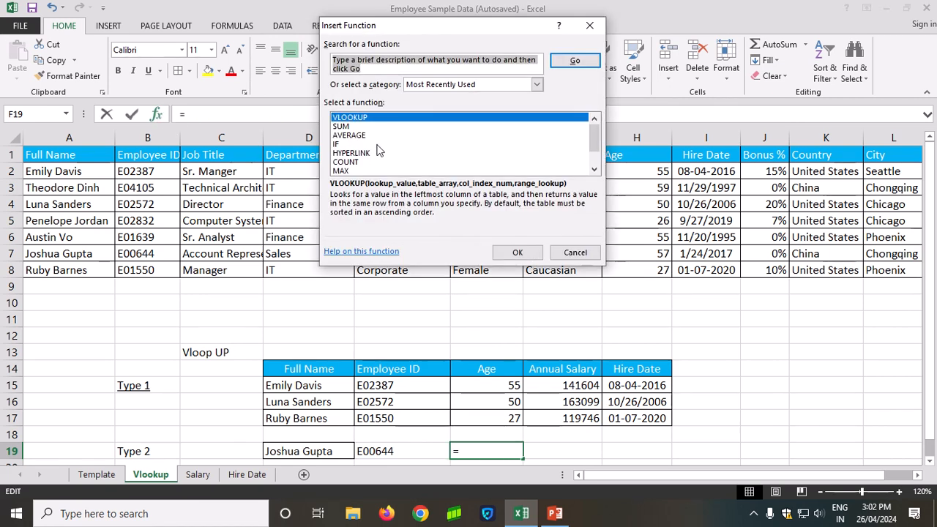
left_click(519, 252)
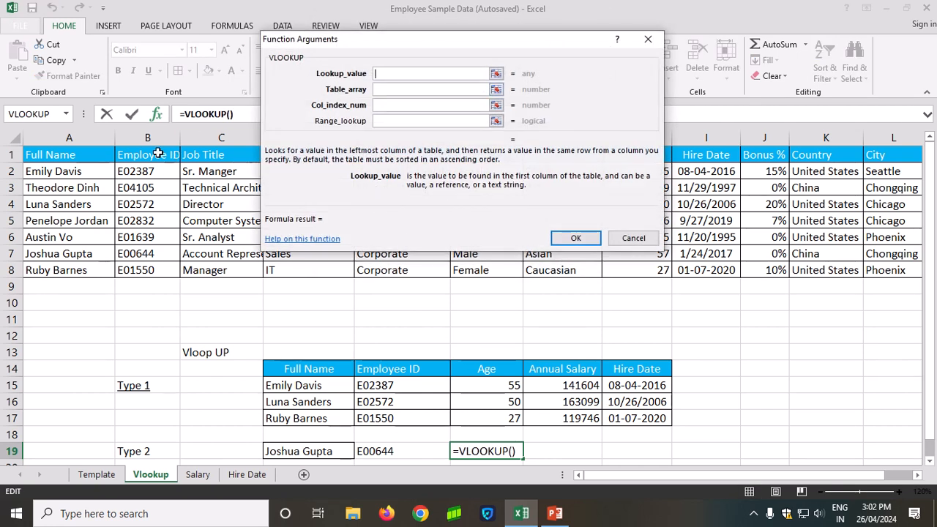
left_click(300, 452)
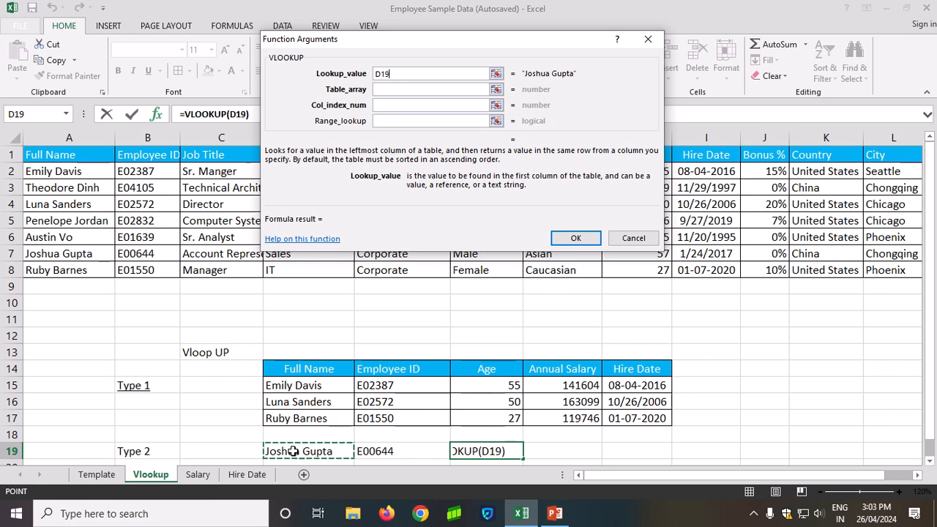
Set the table array of F19's VLOOKUP to A1:H8, covering Full Name through Age.
left_click(394, 89)
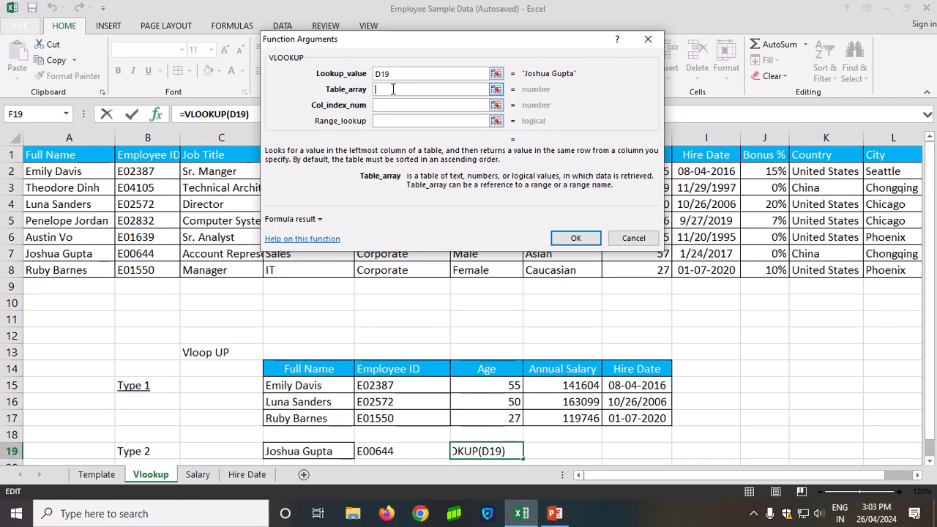
left_click(84, 154)
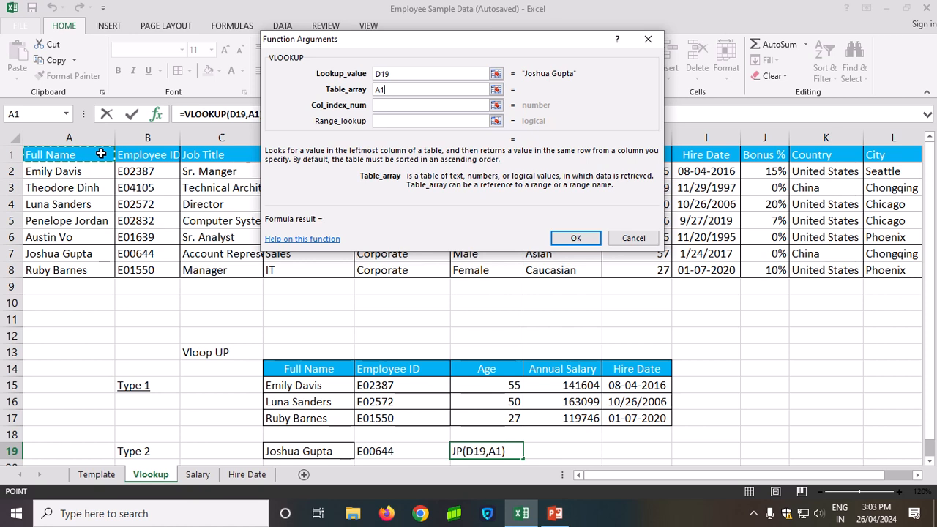
left_click_drag(381, 47, 306, 29)
key("shift+Down")
key("shift+Down")
key("shift+Down")
key("shift+Down")
key("shift+Down")
key("shift+Down")
key("shift+Down")
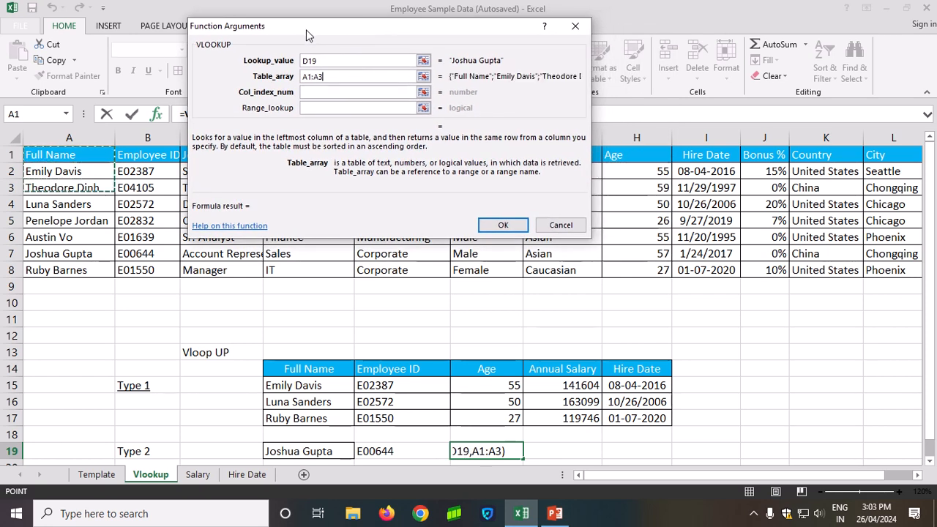
key("shift+Right")
key("shift+Right")
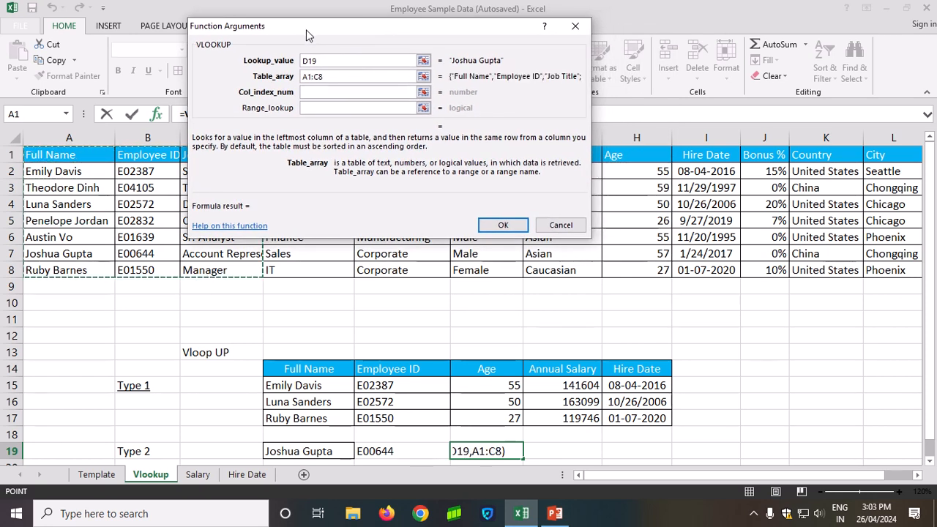
key("shift+Right")
key("shift+Right")
key("shift+Right")
key("shift+Right")
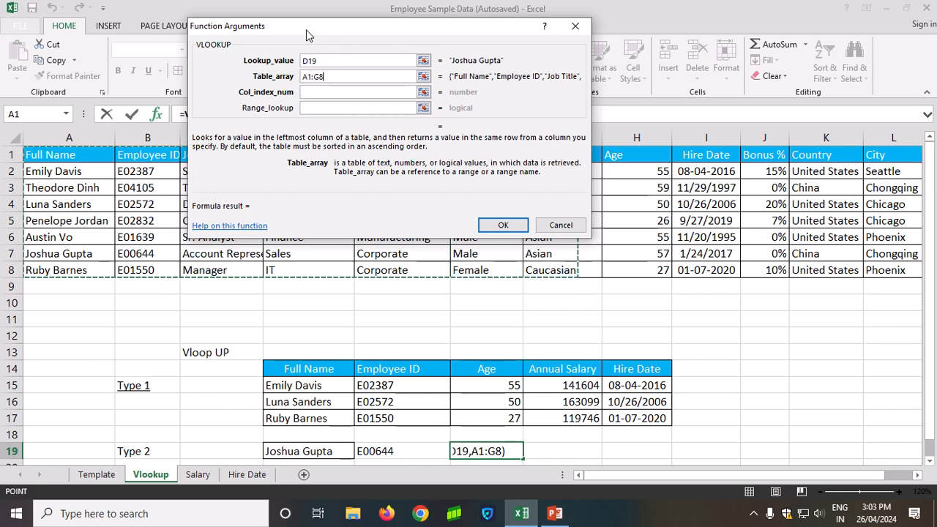
key("shift+Right")
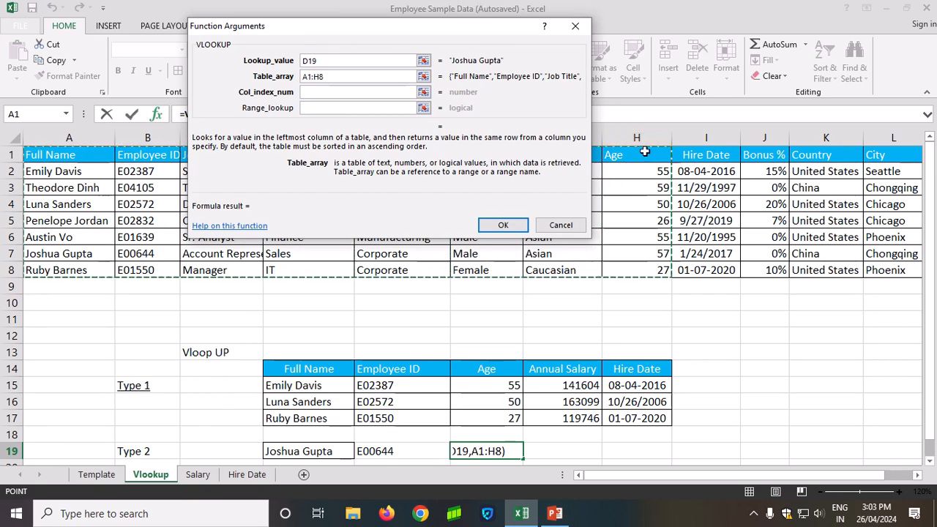
Set F19's column index to 8 and range lookup to 0, and confirm the formula.
left_click(329, 93)
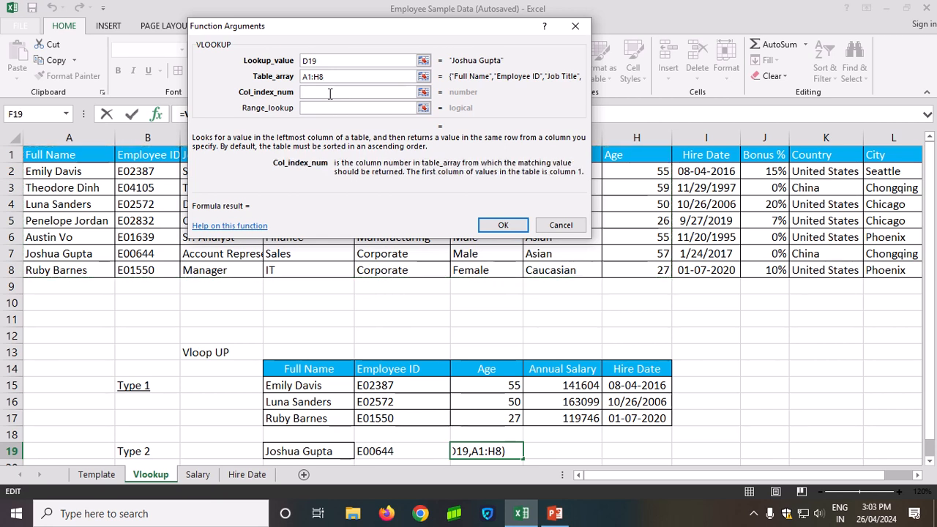
type("8")
left_click(329, 108)
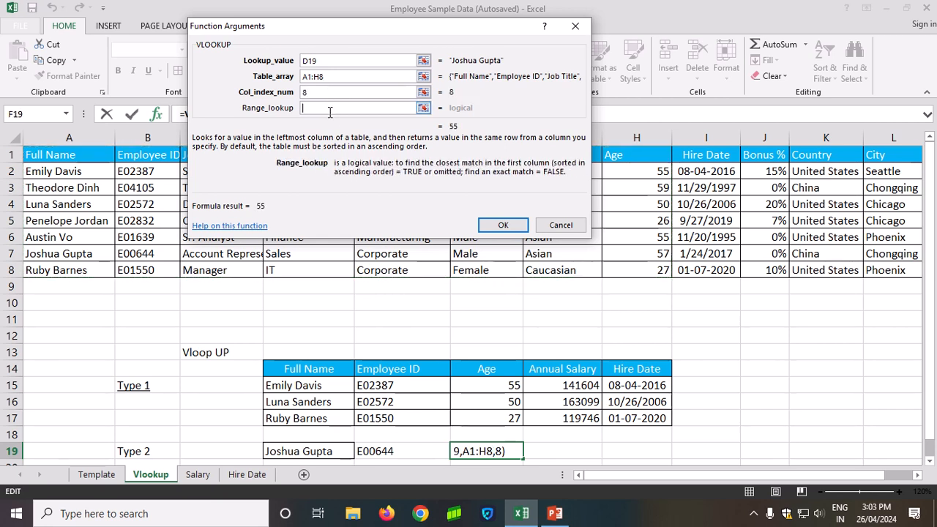
type("0")
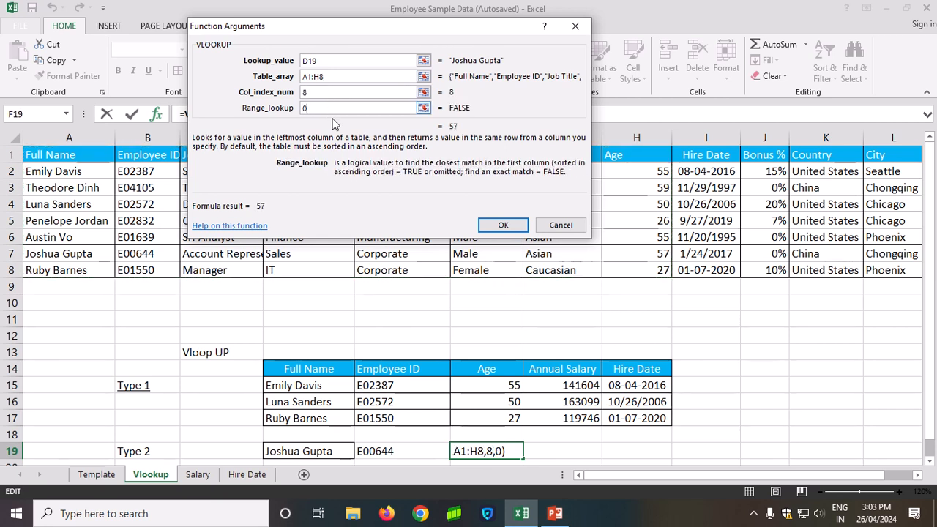
left_click(505, 225)
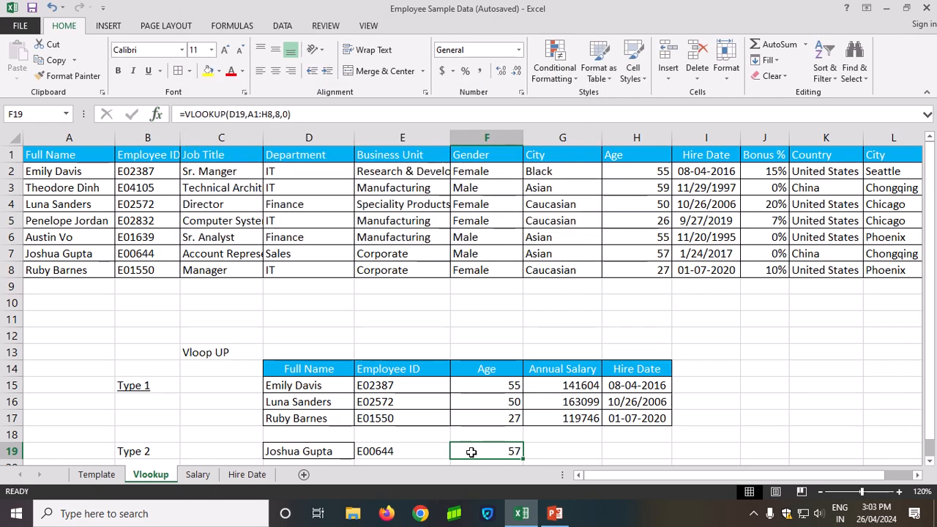
Check the age returned in F19 against the matching employee's age in H7.
left_click(102, 257)
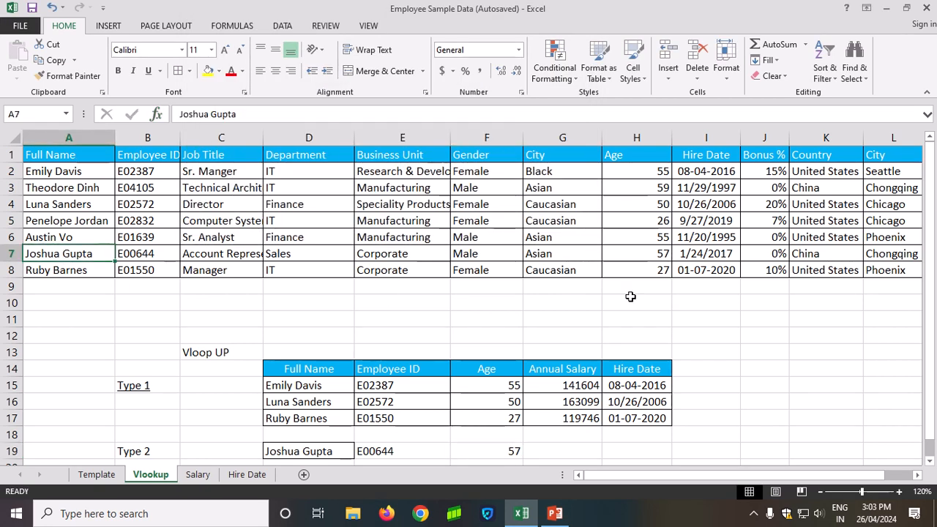
left_click(645, 253)
left_click(513, 454)
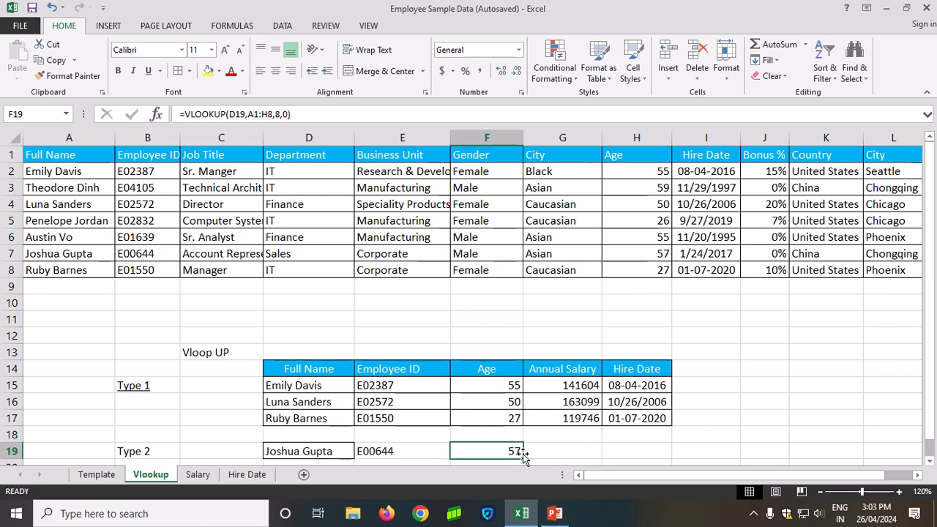
Insert a VLOOKUP function in the Annual Salary cell G19 with D19 as the lookup value.
left_click(558, 455)
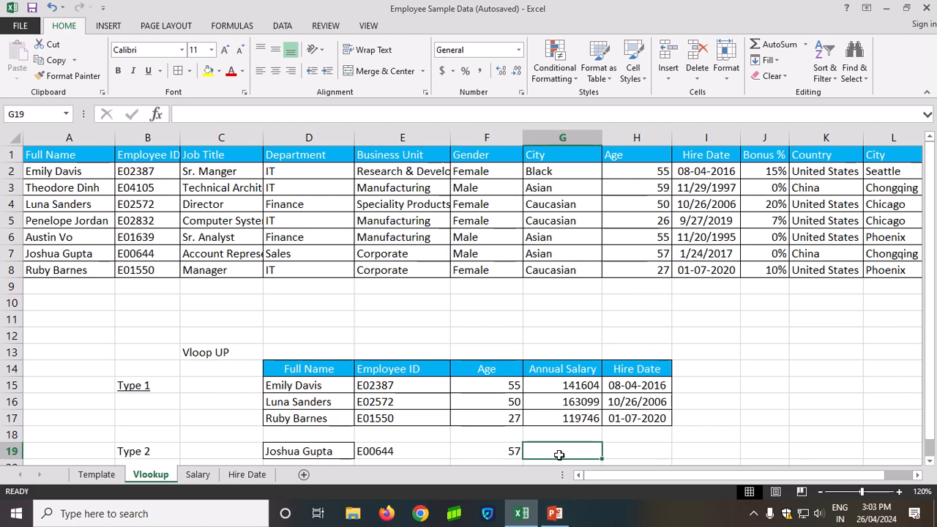
left_click(158, 116)
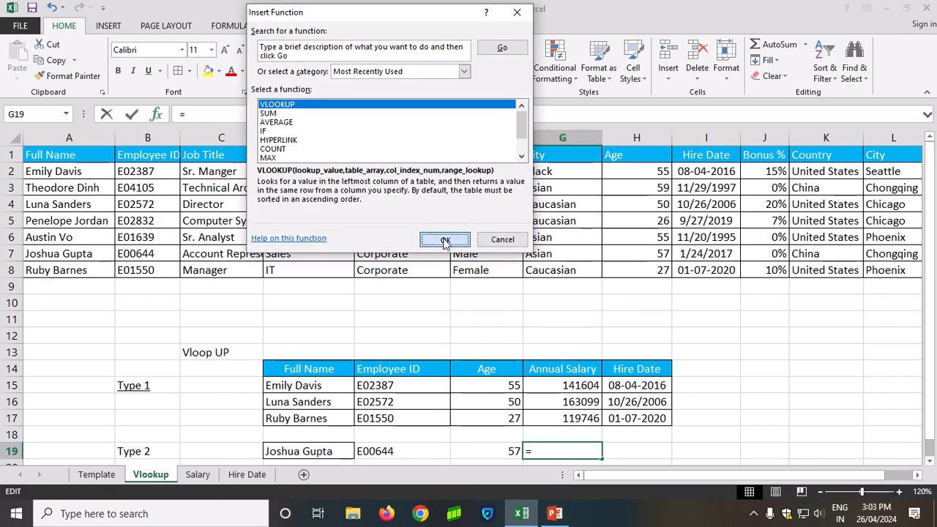
left_click(443, 238)
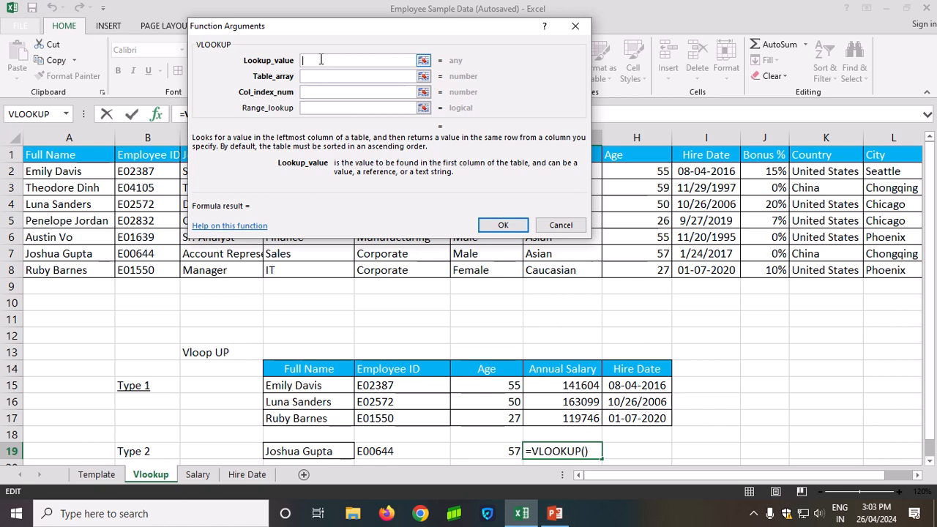
left_click(307, 453)
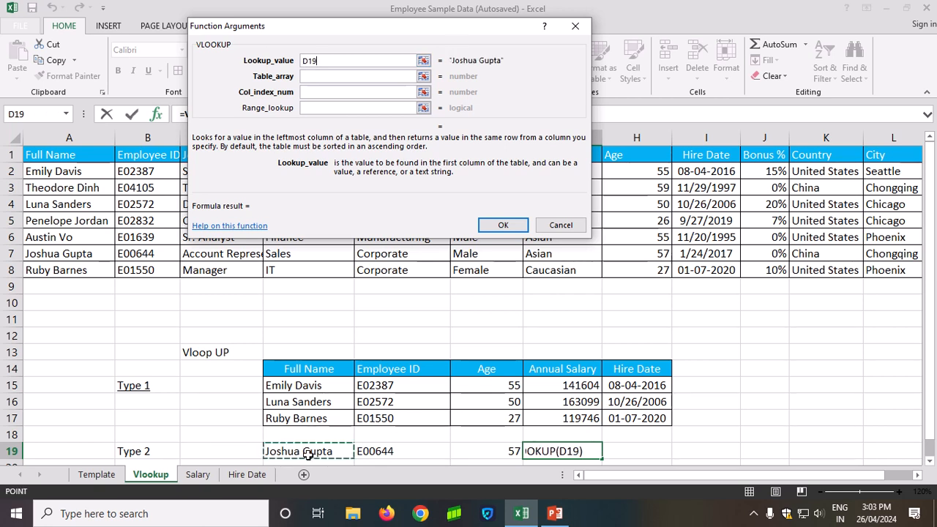
Set the table array of G19's VLOOKUP to A1:B8 on the Salary sheet.
left_click(322, 77)
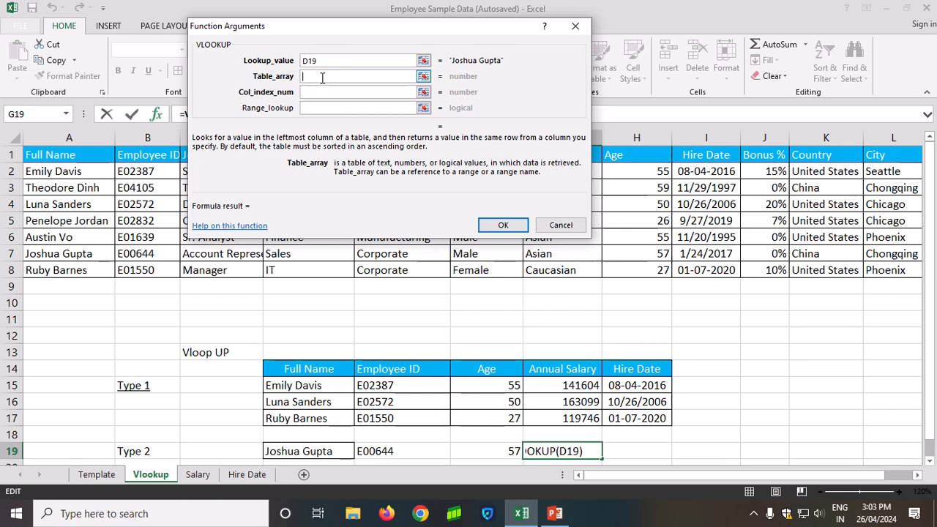
left_click(198, 475)
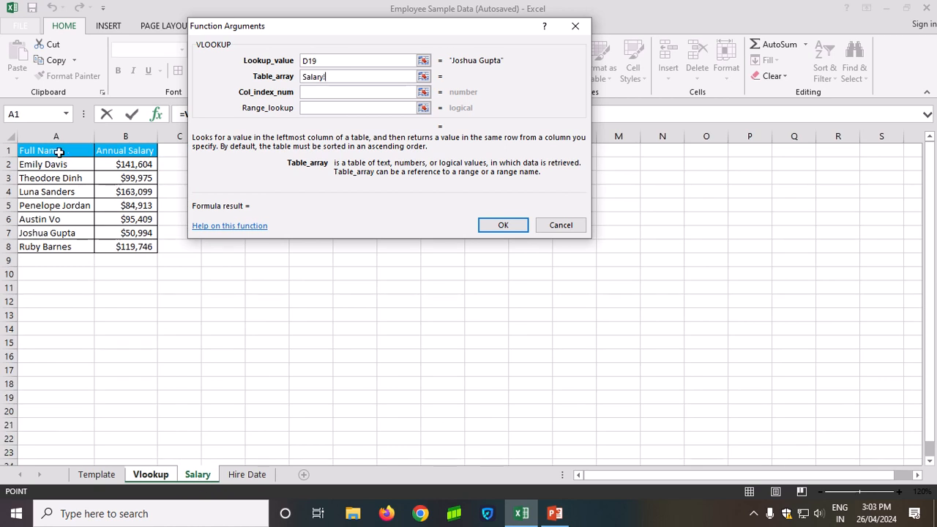
left_click_drag(61, 151, 57, 243)
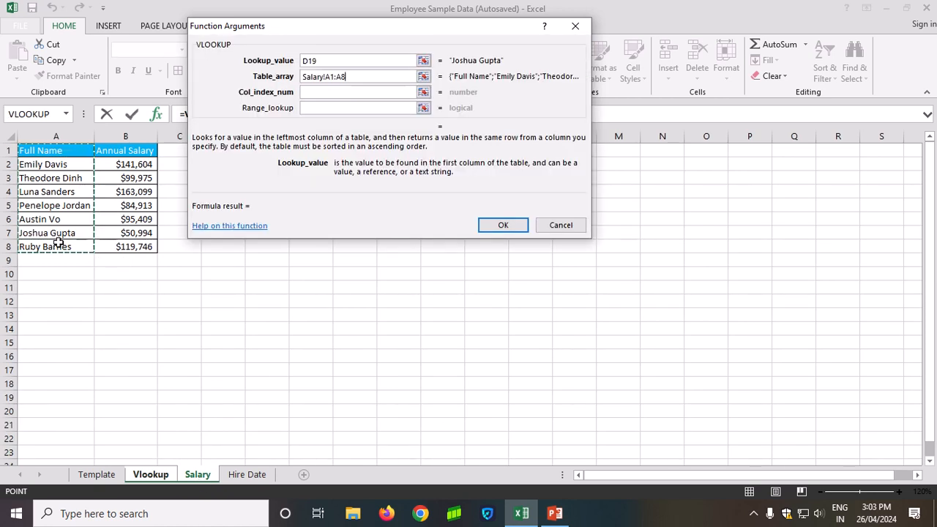
key("shift+Right")
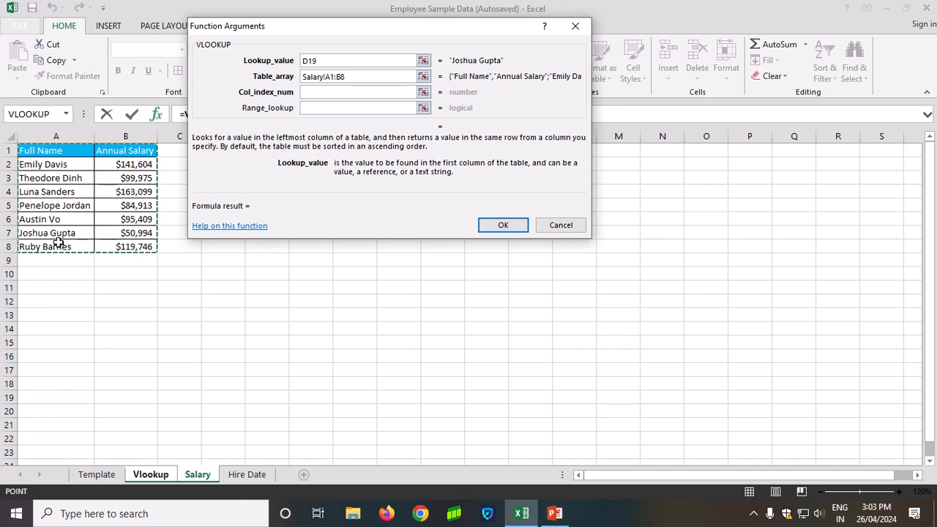
Set G19's column index to 2 and range lookup to 0, and confirm the formula.
left_click(344, 92)
type("2")
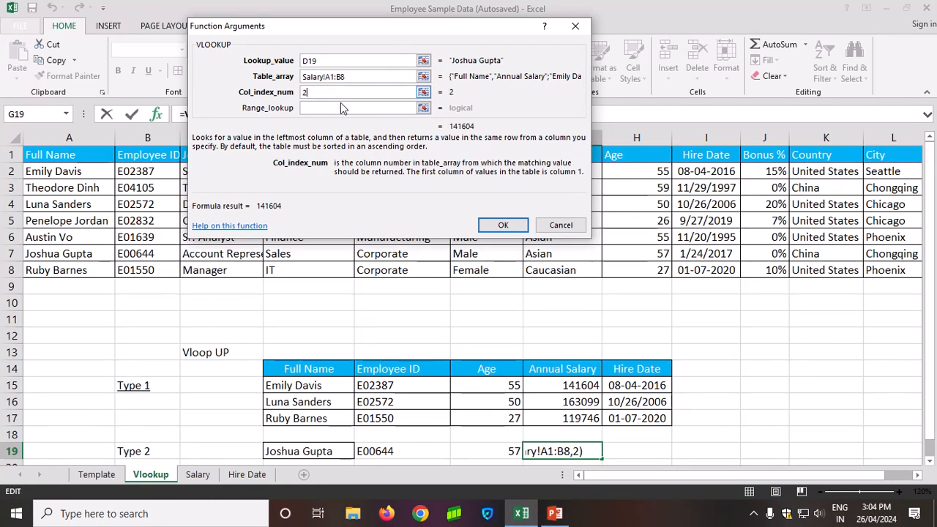
left_click(341, 110)
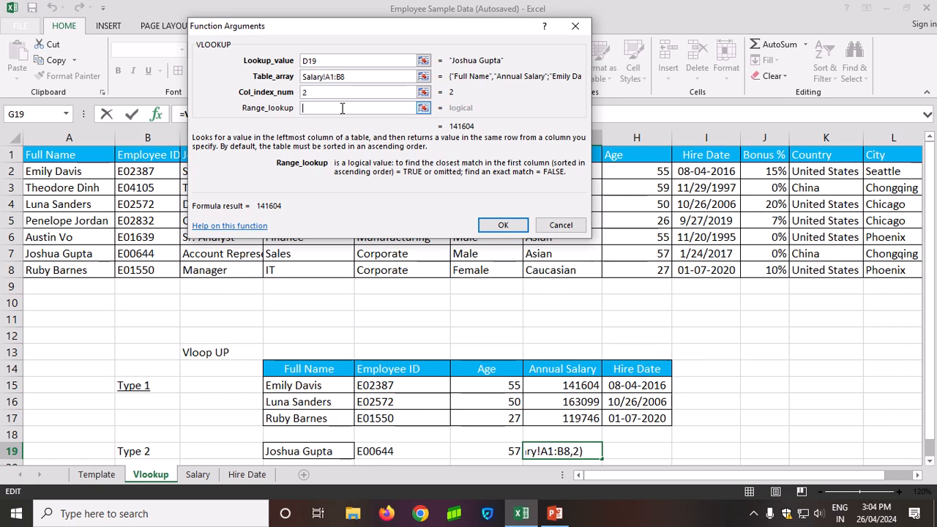
type("0")
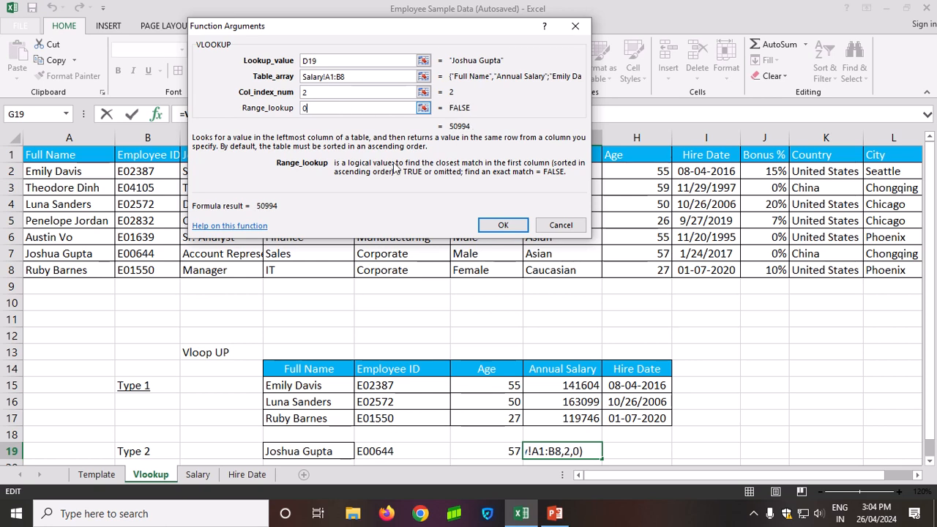
left_click(503, 225)
Check the salary returned in G19 against the matching employee's entry in B7 of the Salary sheet, and return to the Vlookup sheet.
left_click(293, 452)
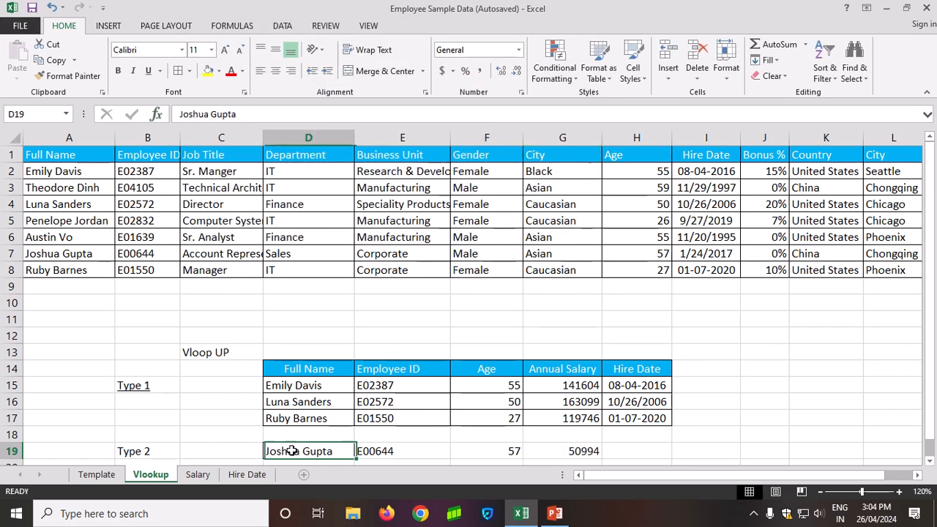
left_click(591, 452)
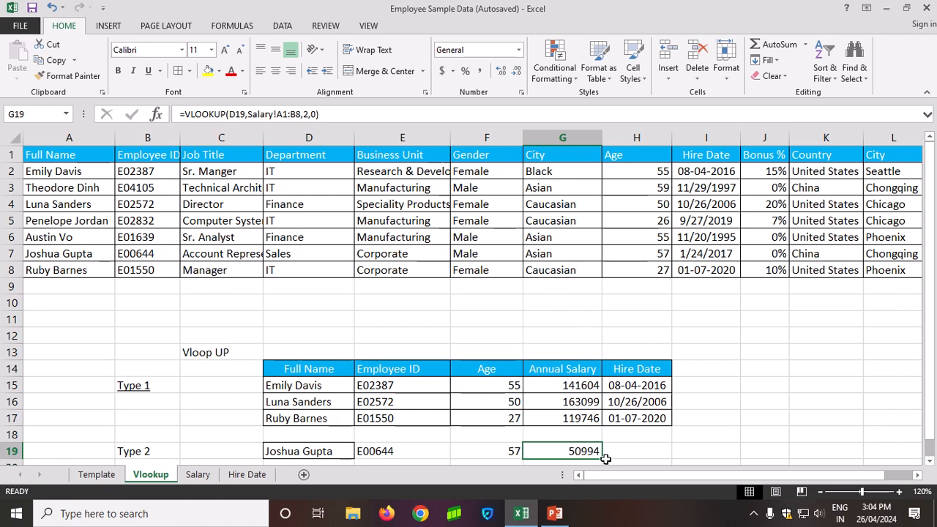
left_click(197, 474)
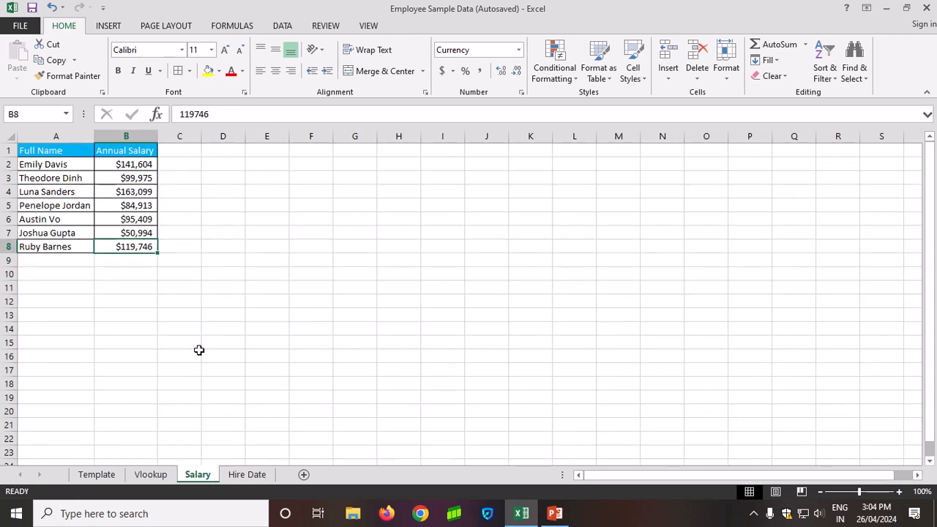
left_click(62, 233)
left_click(129, 233)
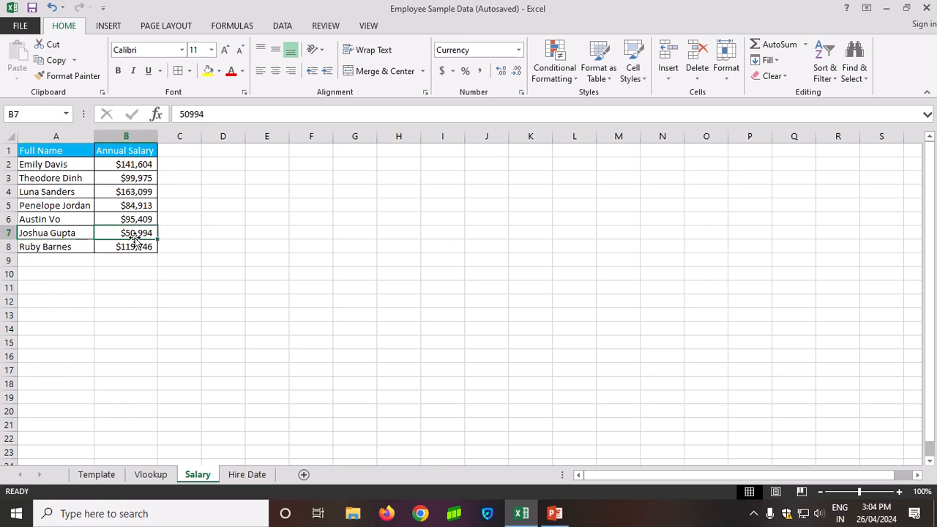
left_click(151, 474)
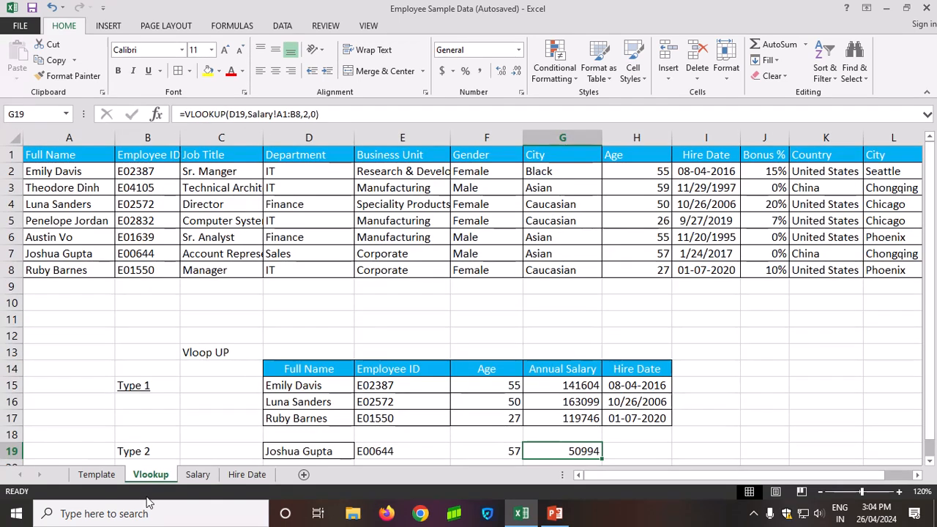
Insert a VLOOKUP function in the Hire Date cell H19 with D19 as the lookup value.
left_click(618, 454)
left_click(643, 373)
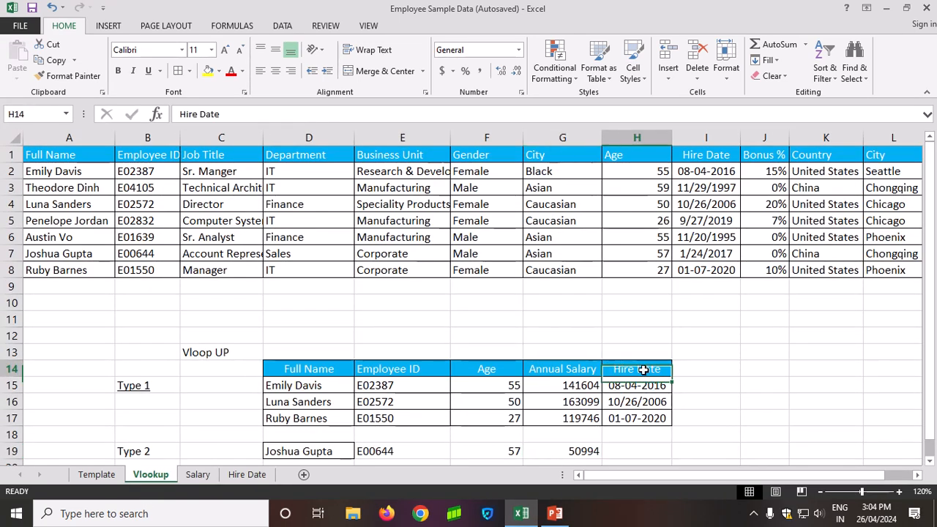
left_click(659, 451)
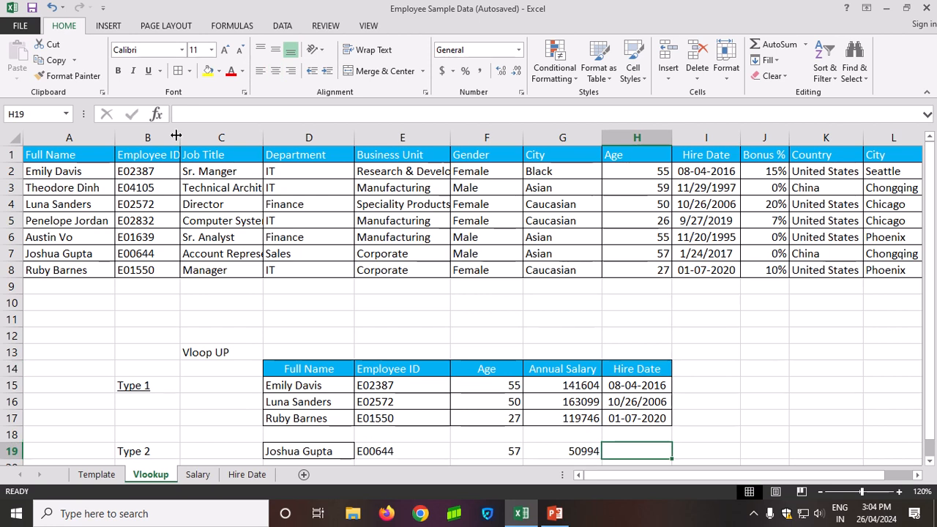
left_click(156, 114)
left_click(455, 240)
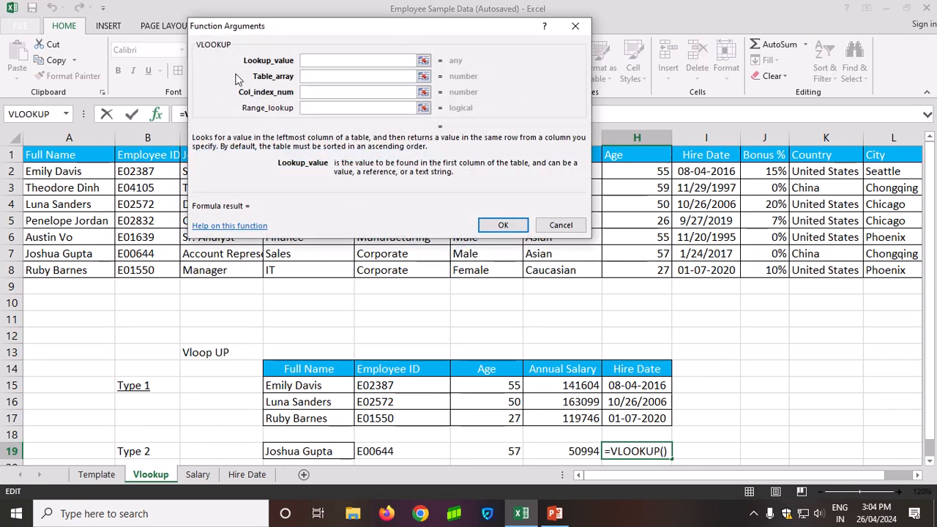
left_click(302, 451)
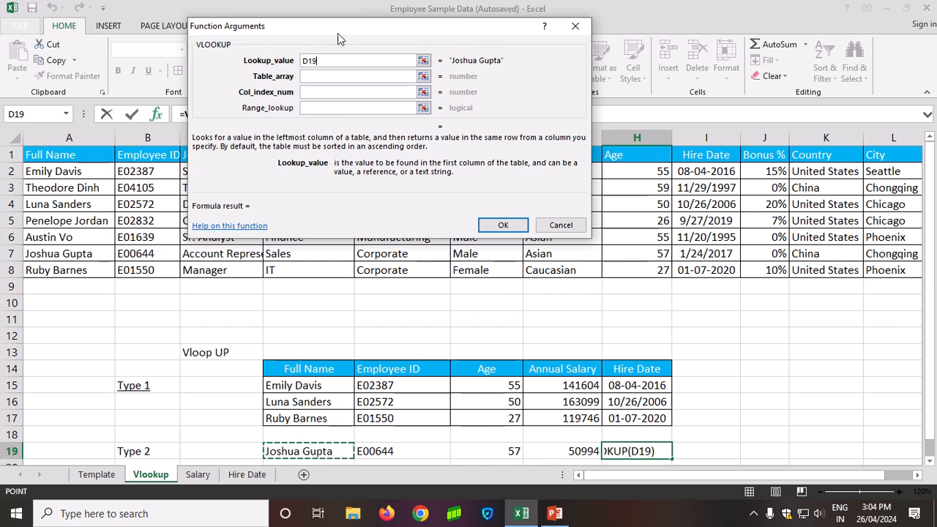
Set the table array of H19's VLOOKUP to A1:B8 on the Hire Date sheet.
left_click(306, 76)
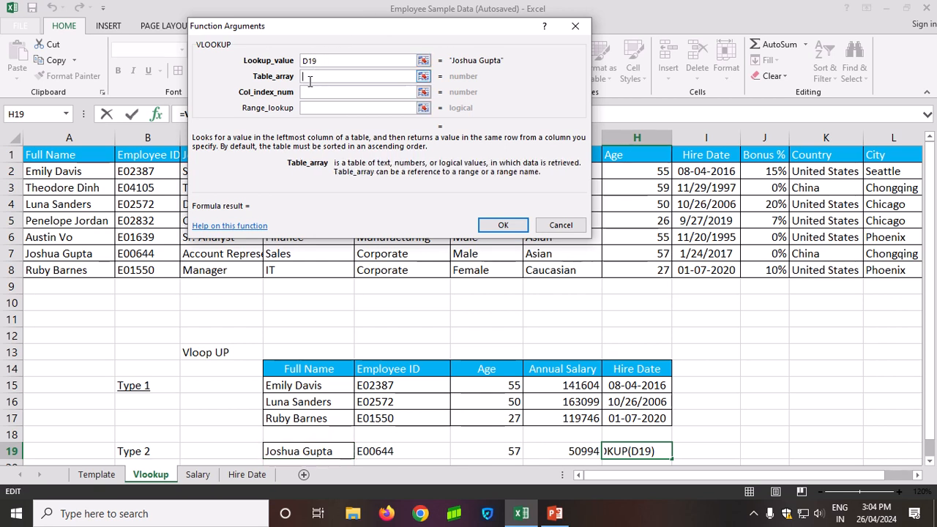
left_click(247, 477)
left_click_drag(73, 151, 131, 247)
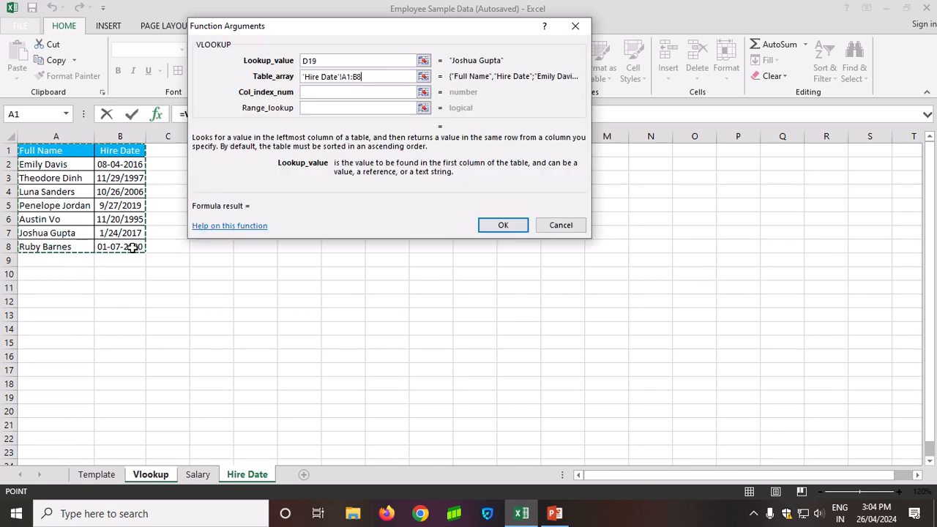
Set H19's column index to 2 and range lookup to 0, and confirm the formula.
left_click(333, 92)
type("2")
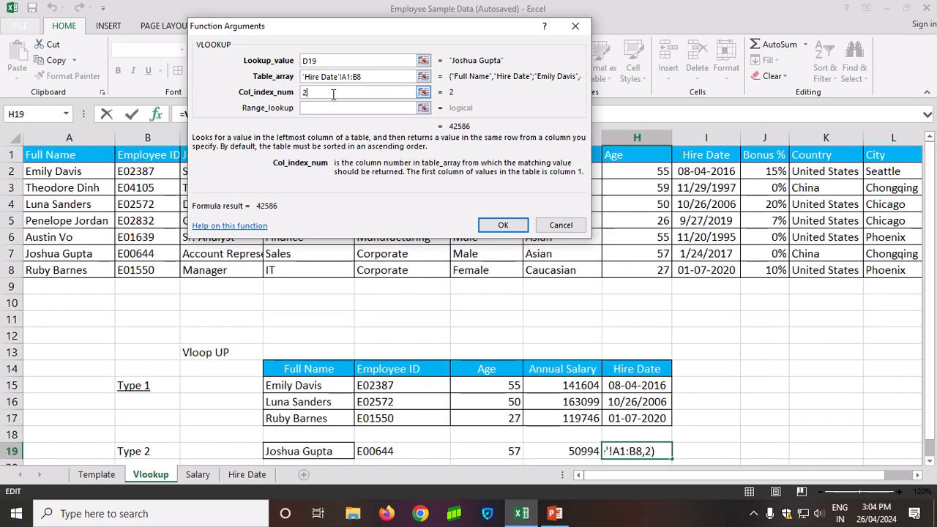
left_click(326, 107)
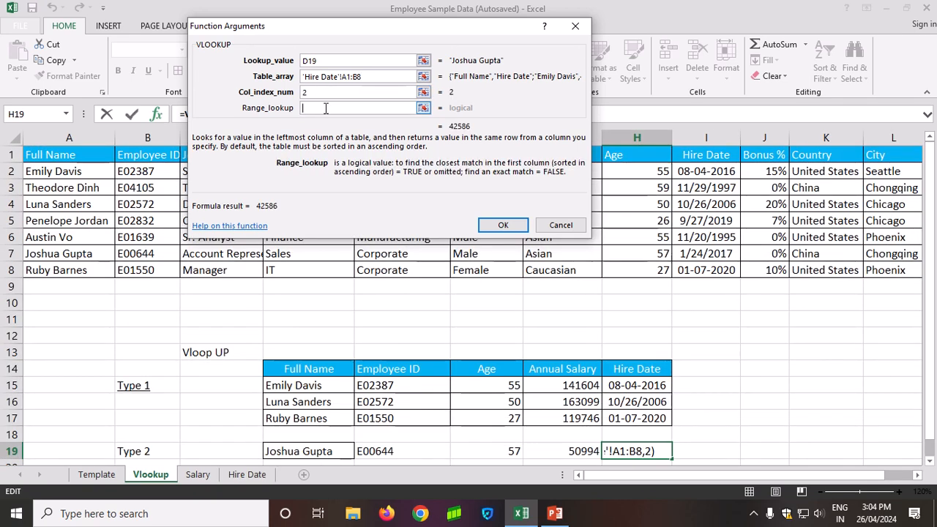
type("0")
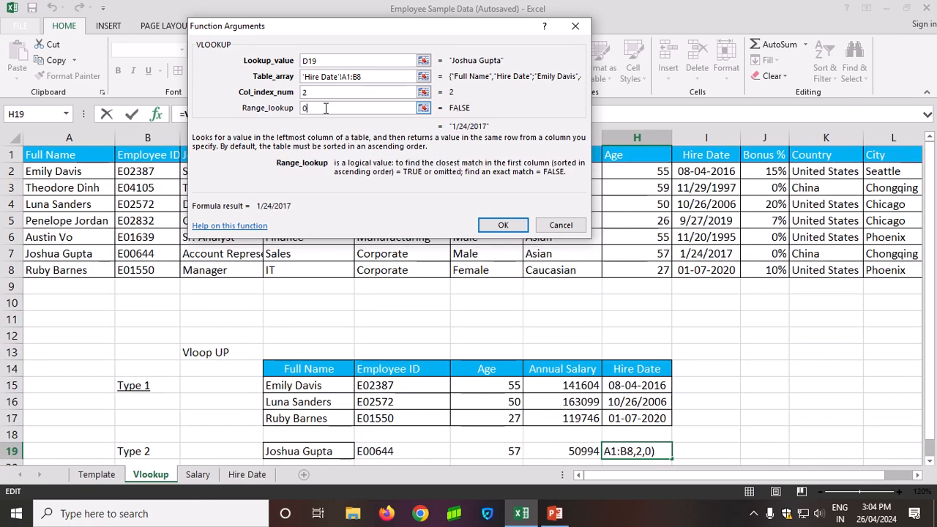
left_click(503, 224)
Select the completed Type 2 row D19:H19 and review it against the employee data table.
scroll(610, 326, "down", 1)
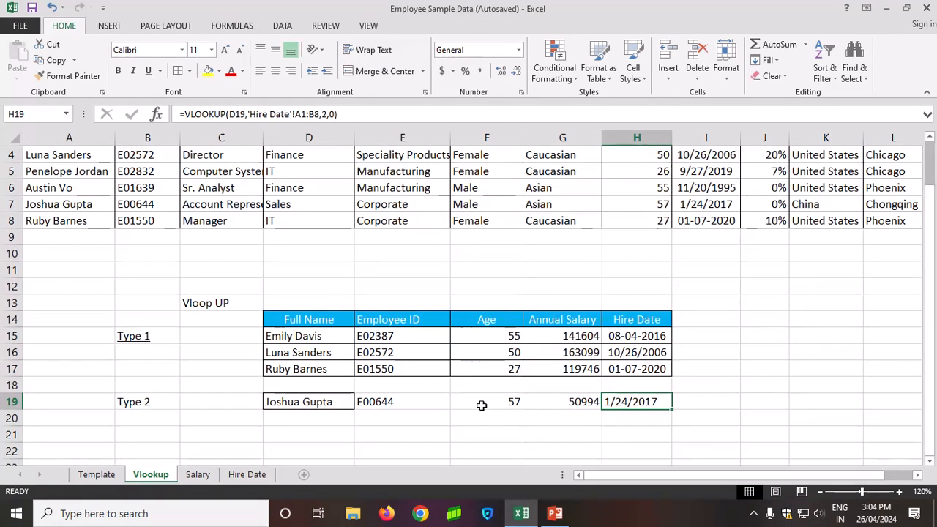
left_click_drag(310, 403, 612, 403)
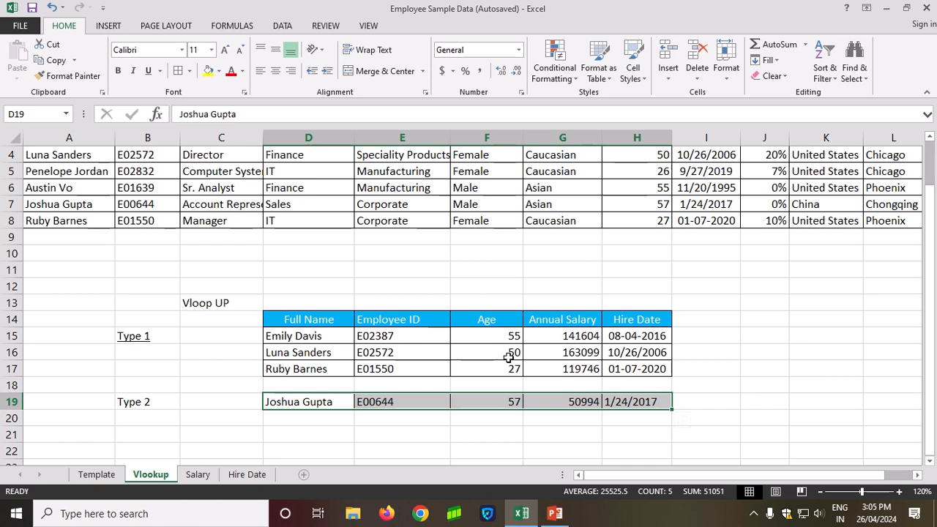
scroll(508, 357, "up", 1)
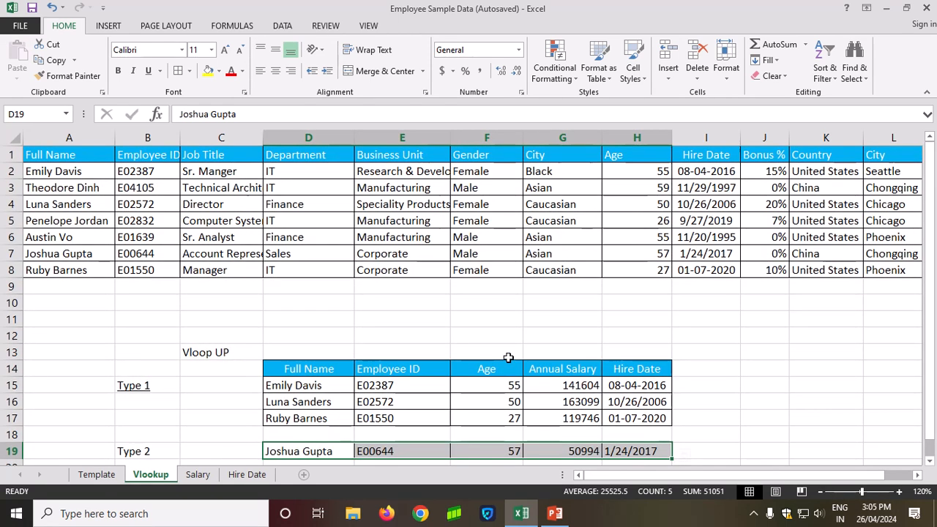